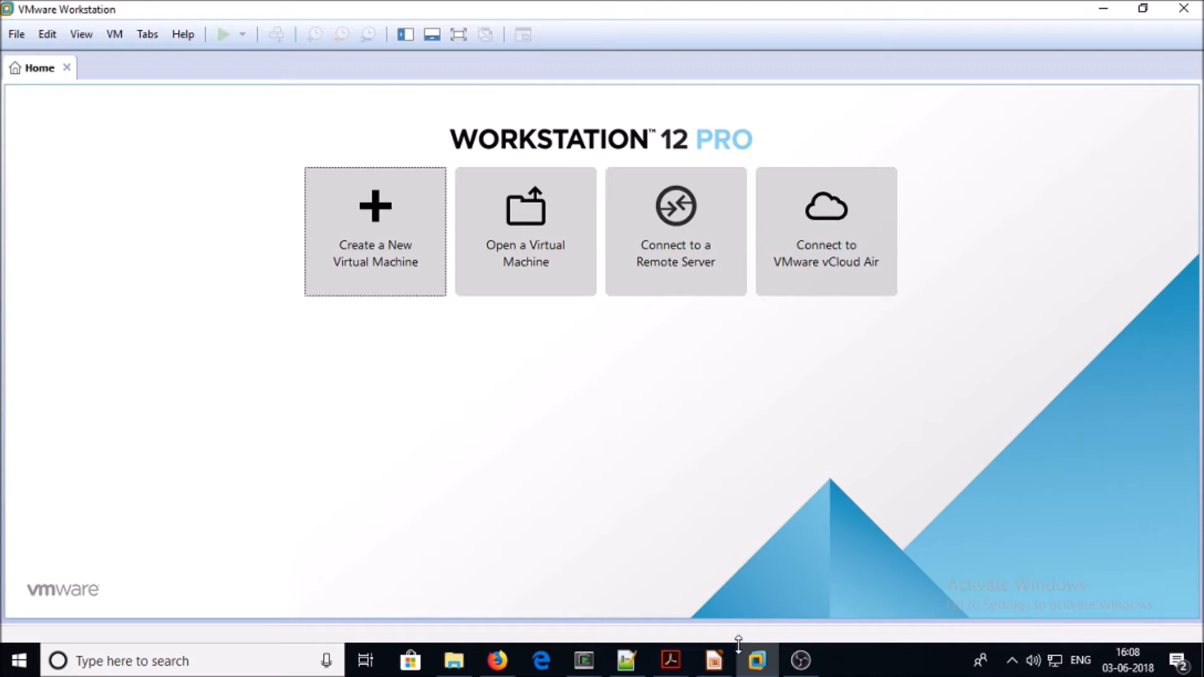
Create a new CentOS virtual machine from the ISO, named appdynamics, with a 100 GB disk
{"action": "left_click", "coordinate": [352, 236]}
{"action": "left_click", "coordinate": [667, 489]}
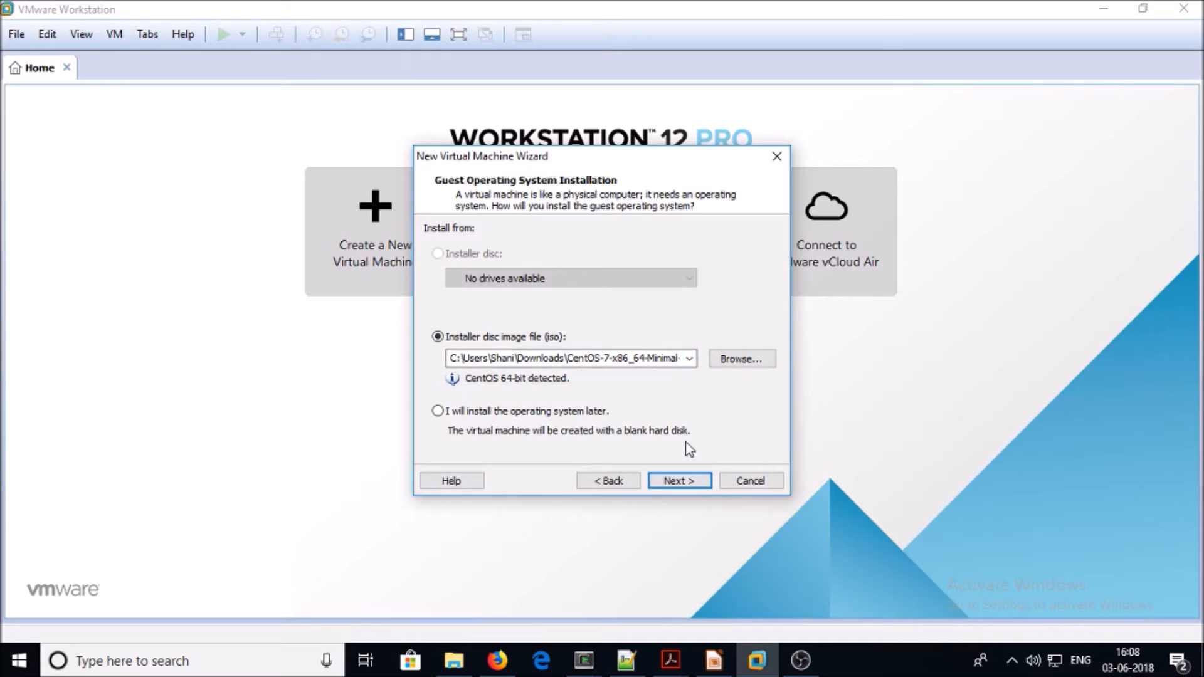
{"action": "left_click", "coordinate": [675, 483]}
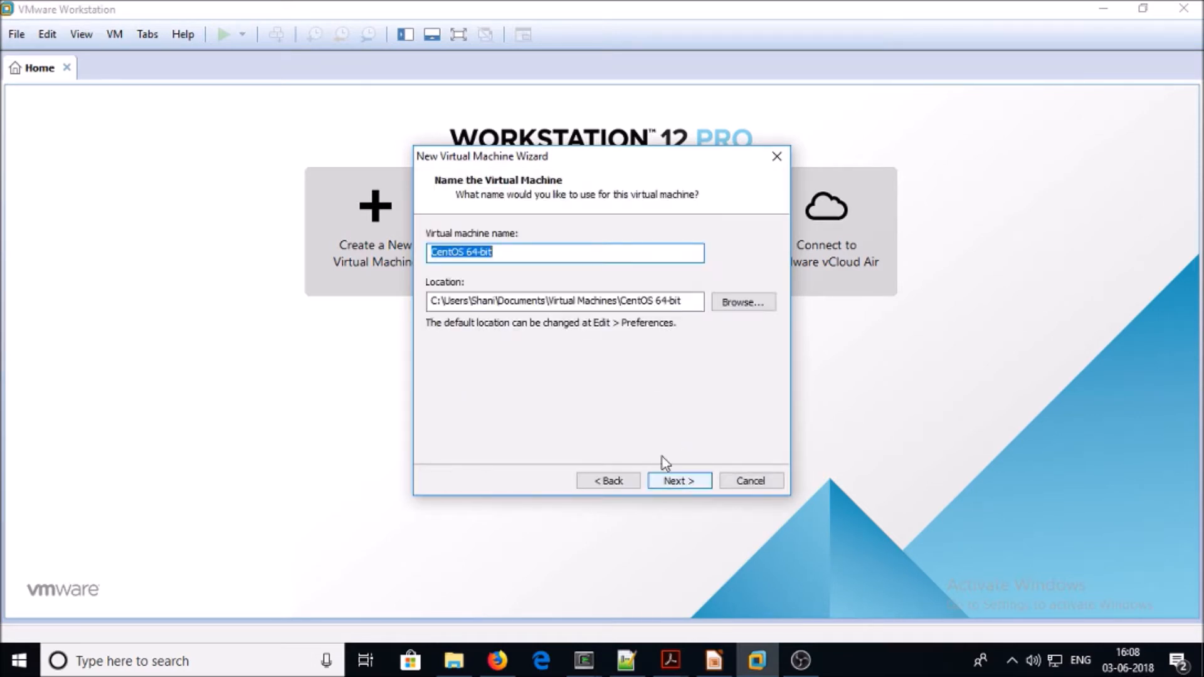
{"action": "right_click", "coordinate": [475, 253]}
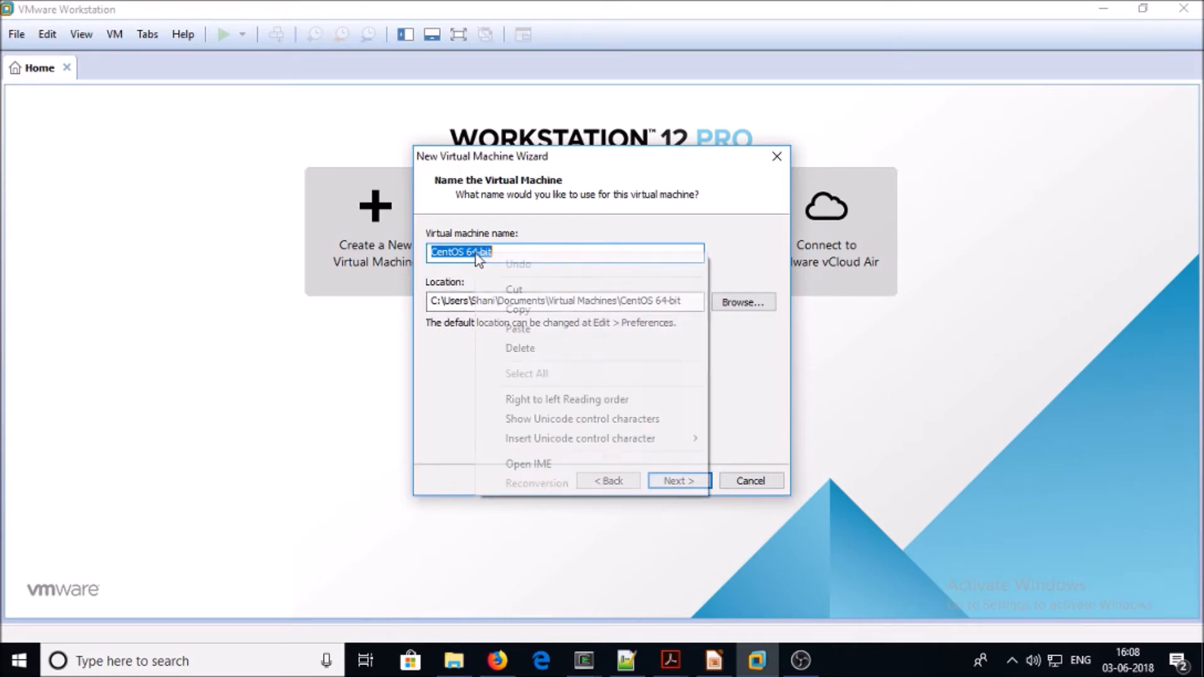
{"action": "left_click", "coordinate": [511, 331]}
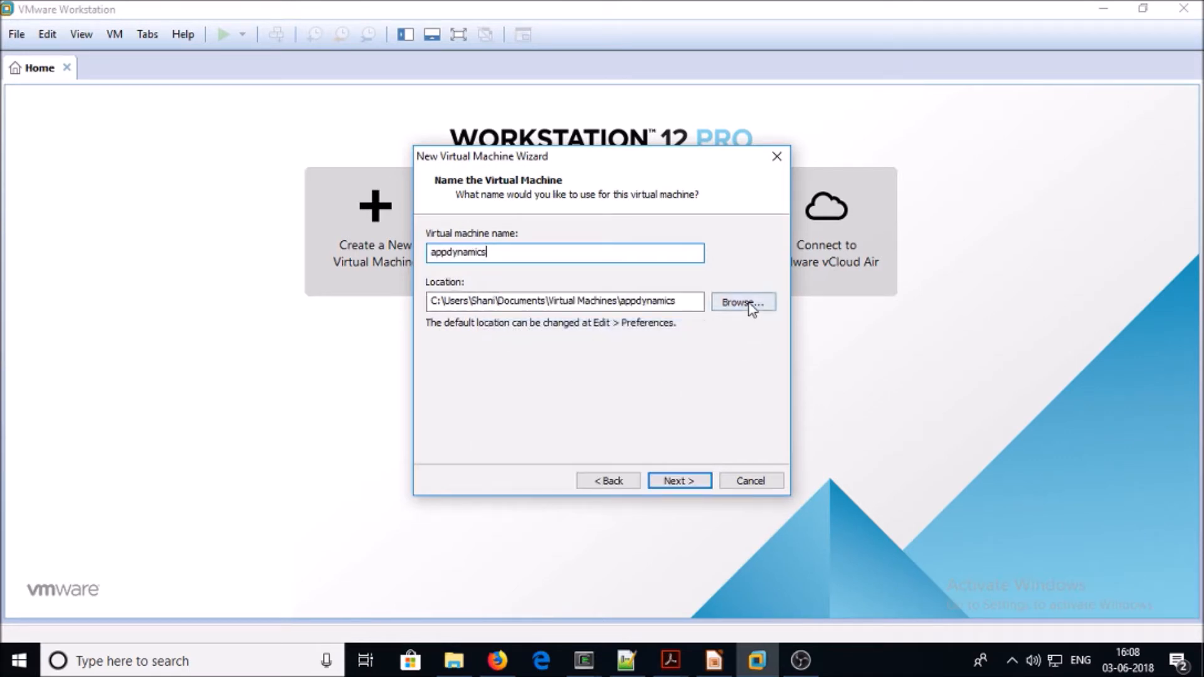
{"action": "left_click", "coordinate": [681, 484]}
{"action": "type", "text": "100"}
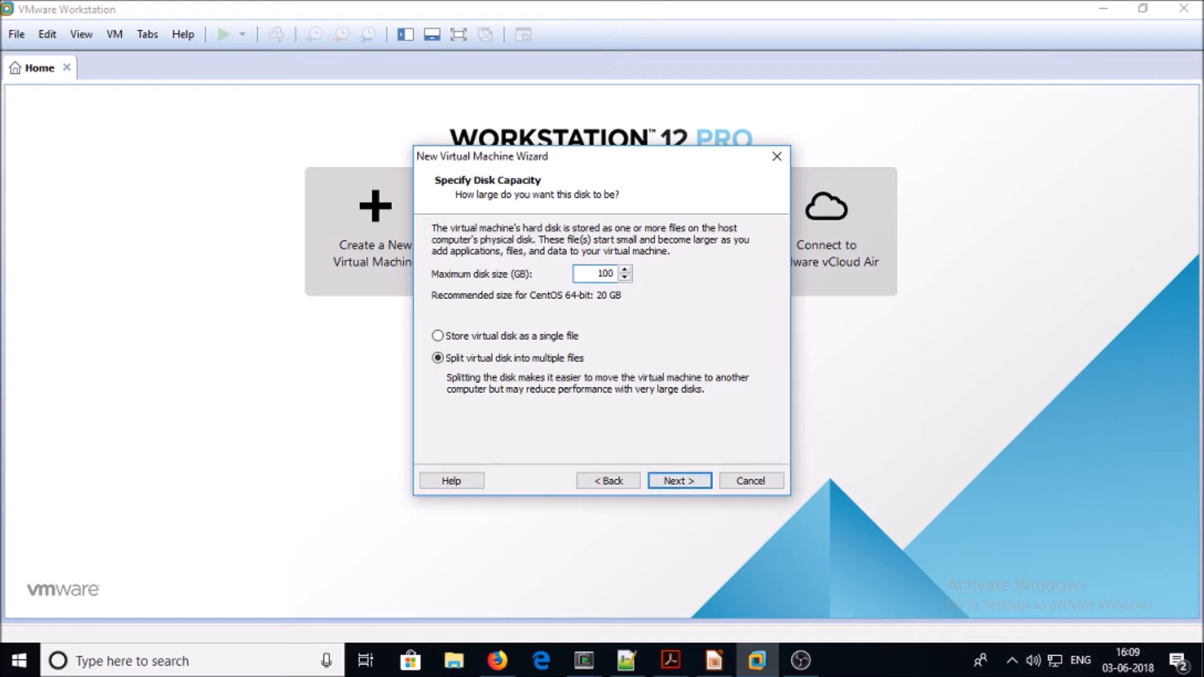
{"action": "left_click", "coordinate": [682, 481]}
Give the VM 2 processors with 3 cores each and enable Intel VT-x/EPT
{"action": "left_click", "coordinate": [491, 405]}
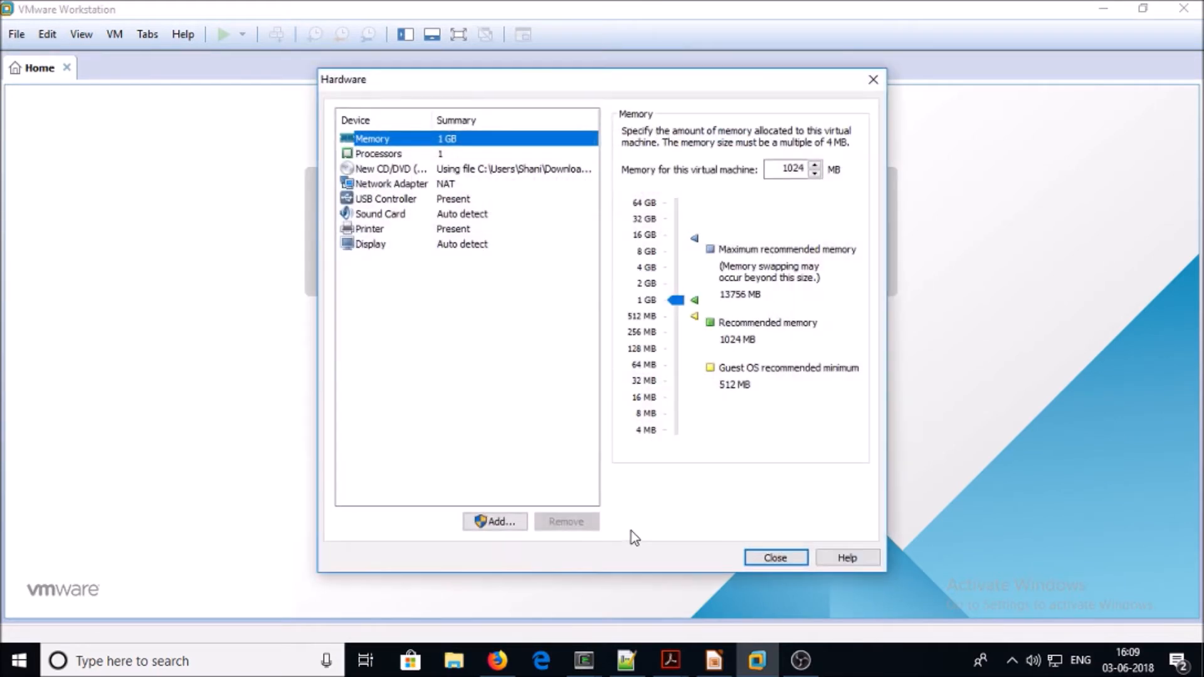
{"action": "left_click", "coordinate": [417, 153]}
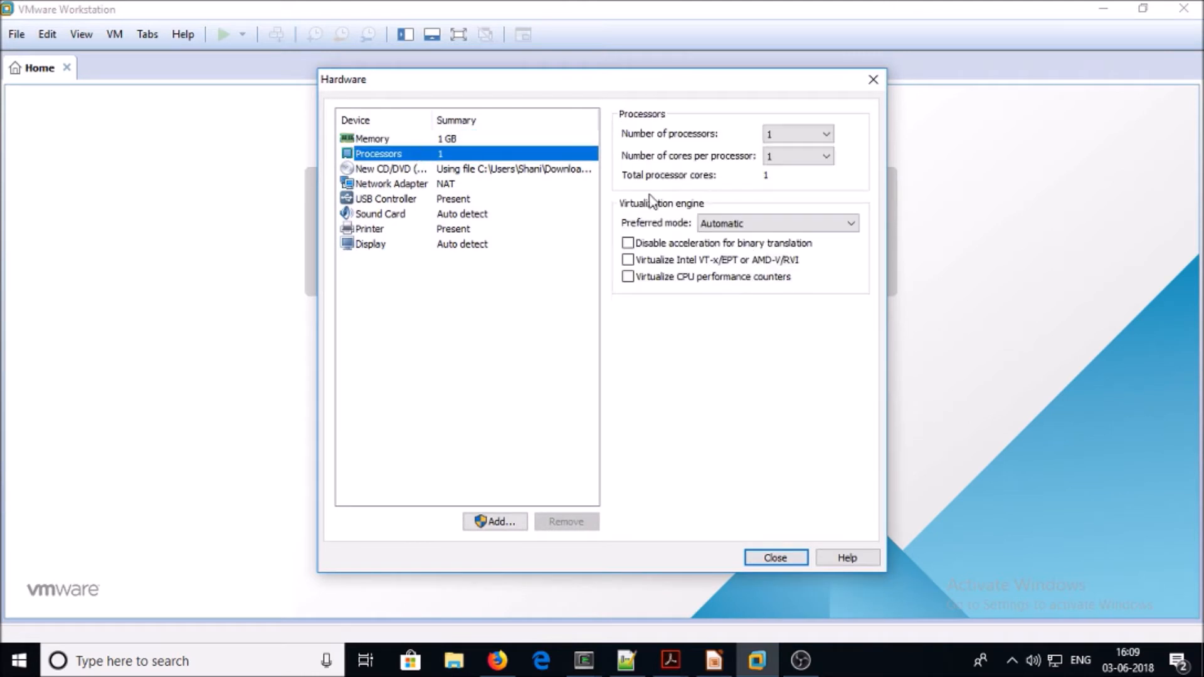
{"action": "left_click", "coordinate": [789, 135]}
{"action": "left_click", "coordinate": [790, 161]}
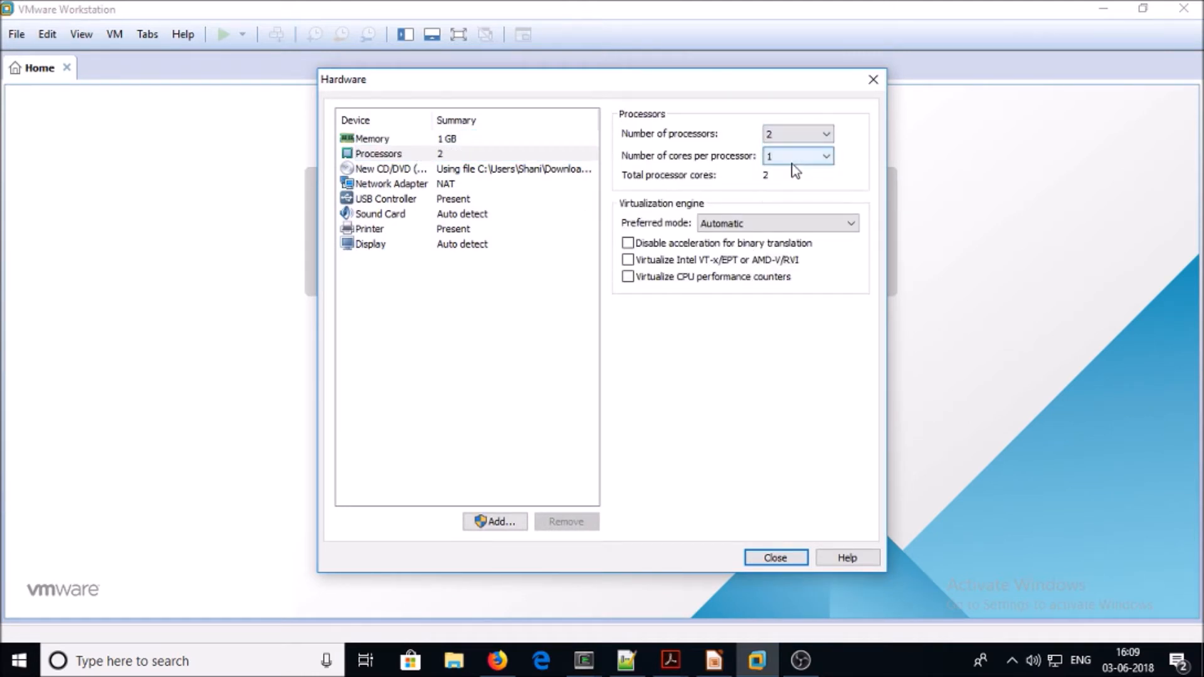
{"action": "left_click", "coordinate": [797, 156]}
{"action": "left_click", "coordinate": [788, 198]}
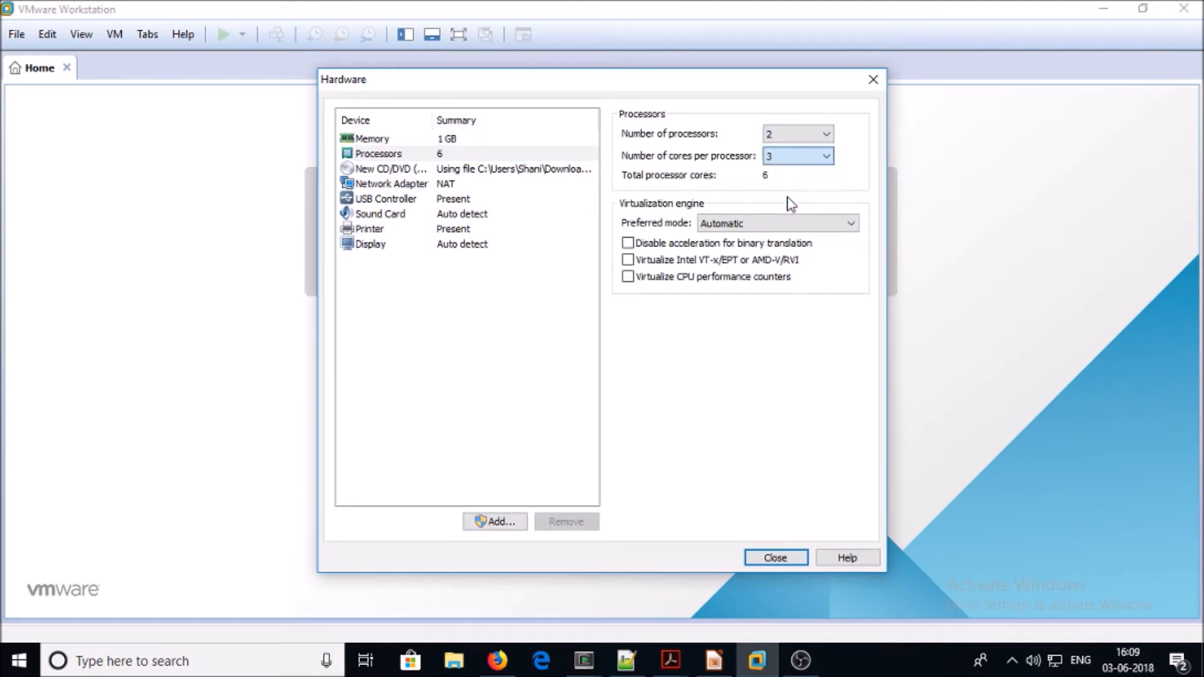
{"action": "left_click", "coordinate": [628, 262]}
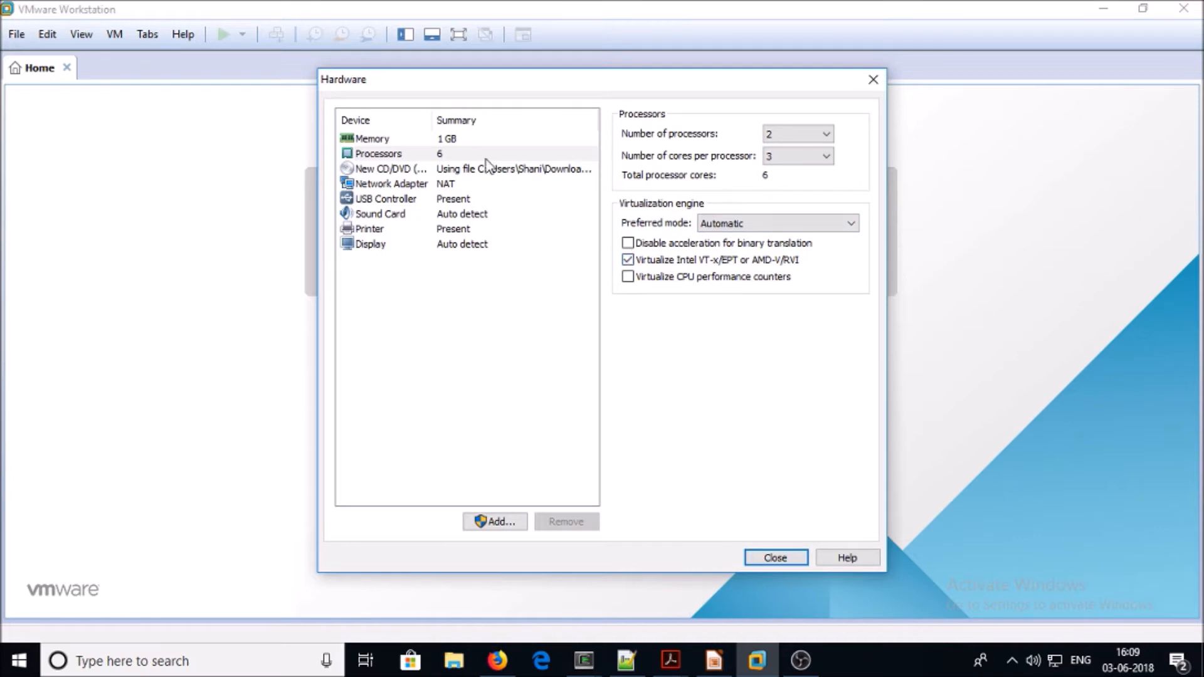
Raise the VM's memory to 8192 MB and close the hardware settings
{"action": "left_click", "coordinate": [376, 139]}
{"action": "left_click_drag", "start_coordinate": [667, 303], "coordinate": [668, 253]}
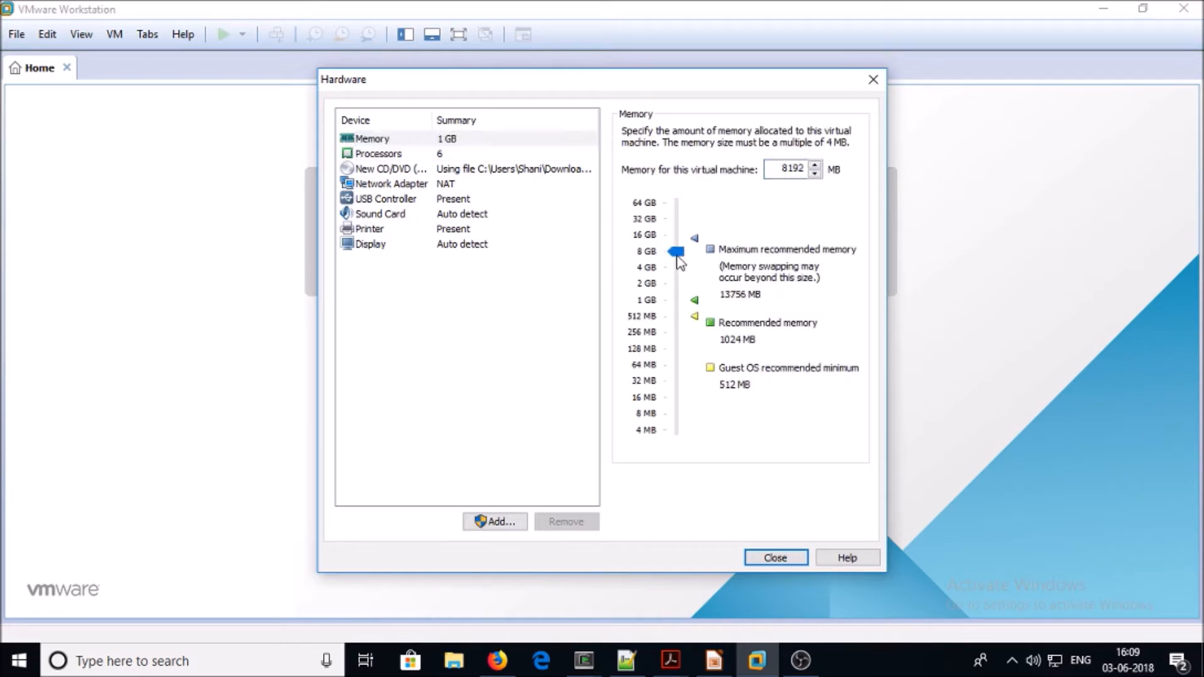
{"action": "left_click", "coordinate": [761, 559]}
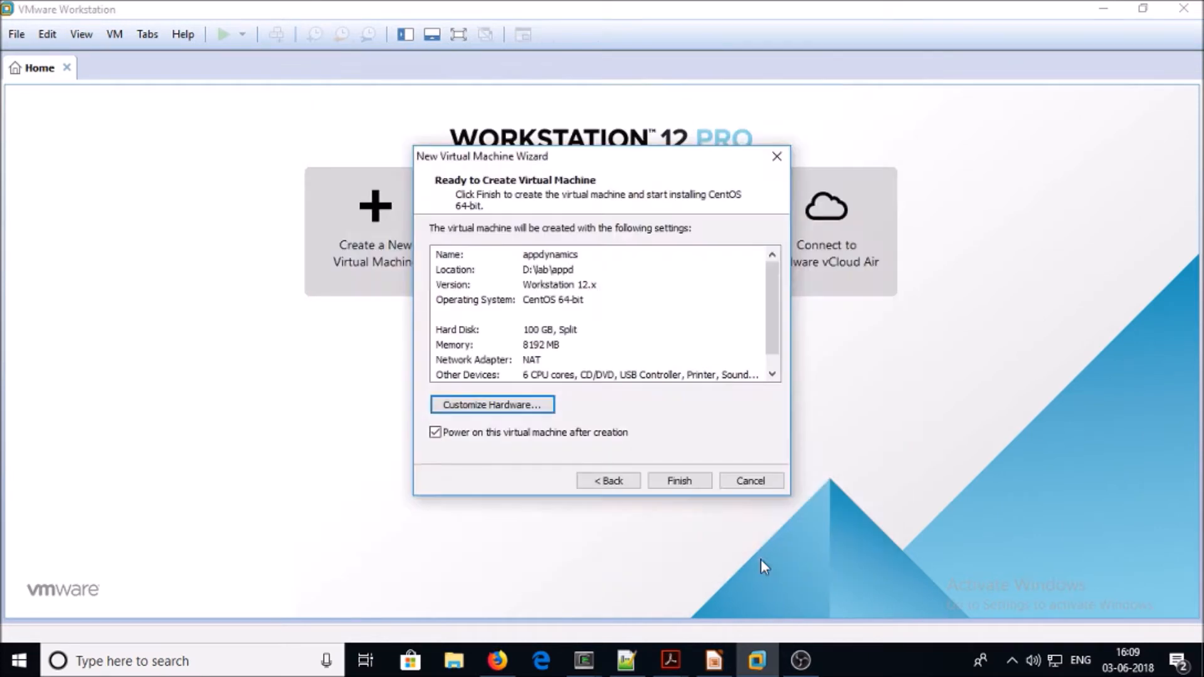
Finish the VM wizard, boot Install CentOS 7, and accept English (United States)
{"action": "left_click", "coordinate": [687, 481]}
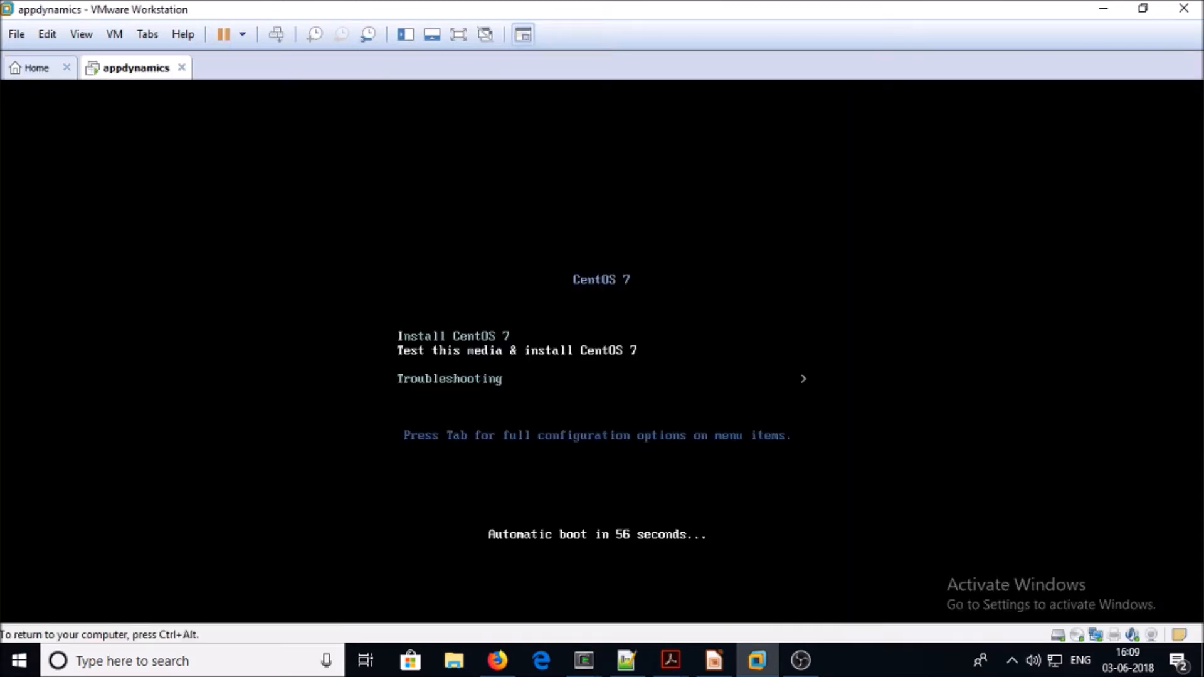
{"action": "key", "text": "Return"}
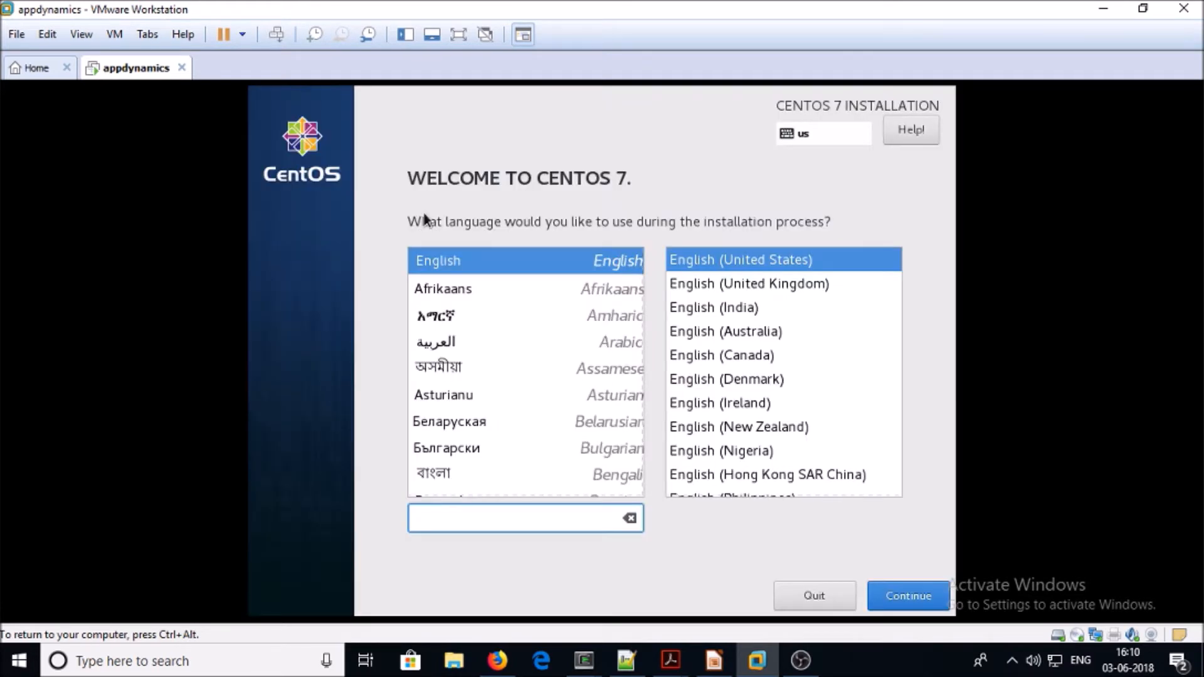
{"action": "left_click", "coordinate": [898, 594]}
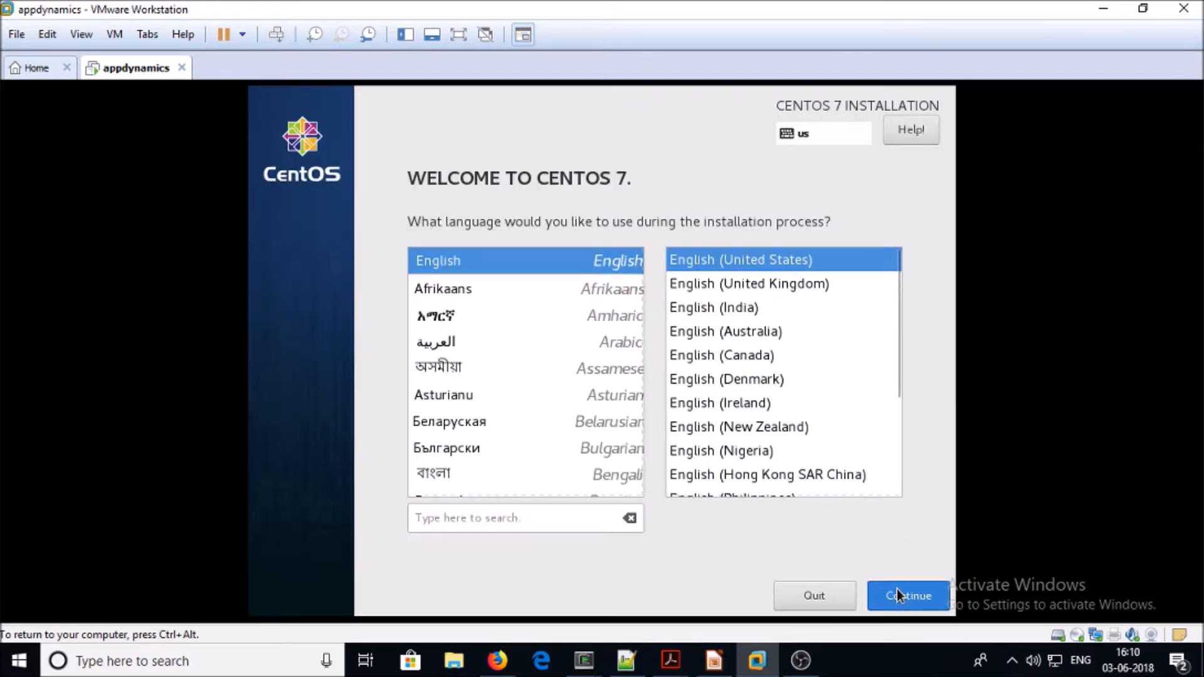
{"action": "left_click", "coordinate": [895, 596]}
Choose manual partitioning for the installation destination using the Standard Partition scheme
{"action": "scroll", "coordinate": [570, 436], "scroll_direction": "down", "scroll_amount": 3}
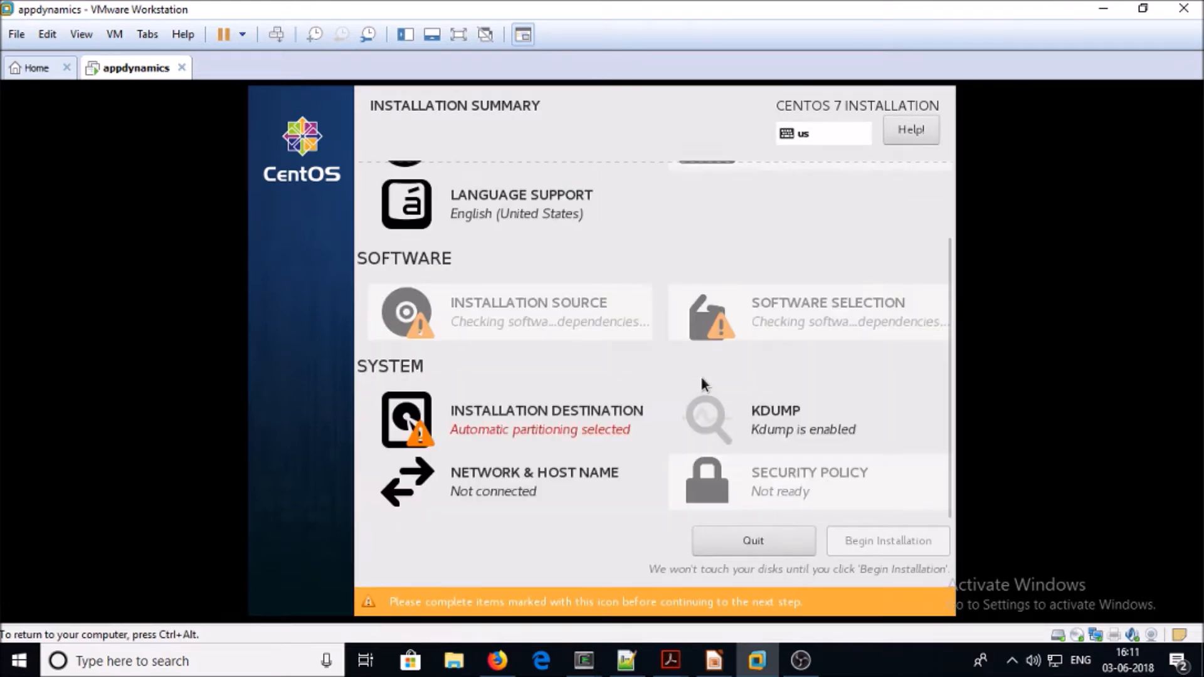
{"action": "left_click", "coordinate": [572, 432]}
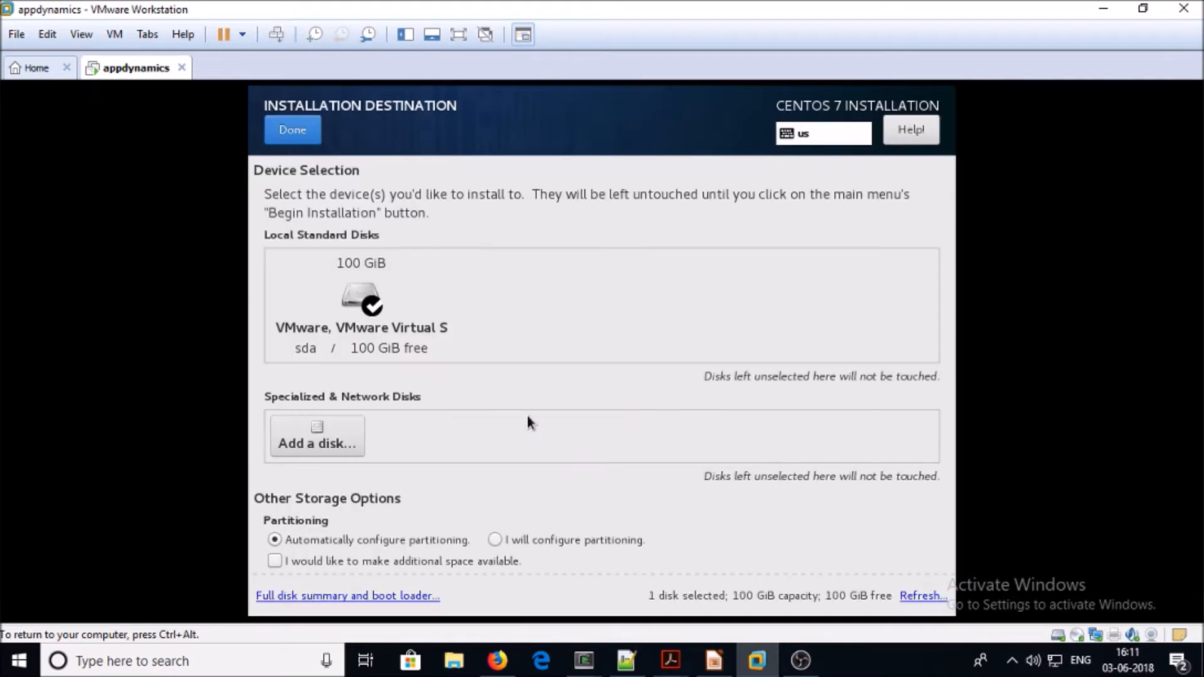
{"action": "left_click", "coordinate": [502, 541]}
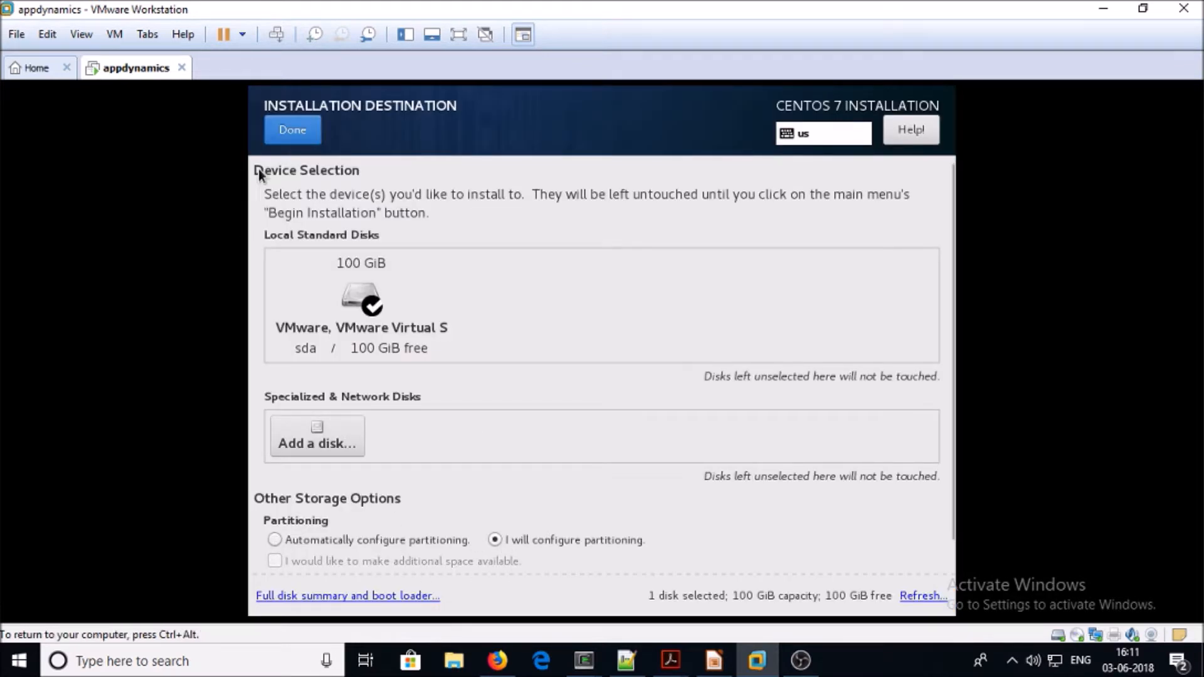
{"action": "left_click", "coordinate": [291, 128]}
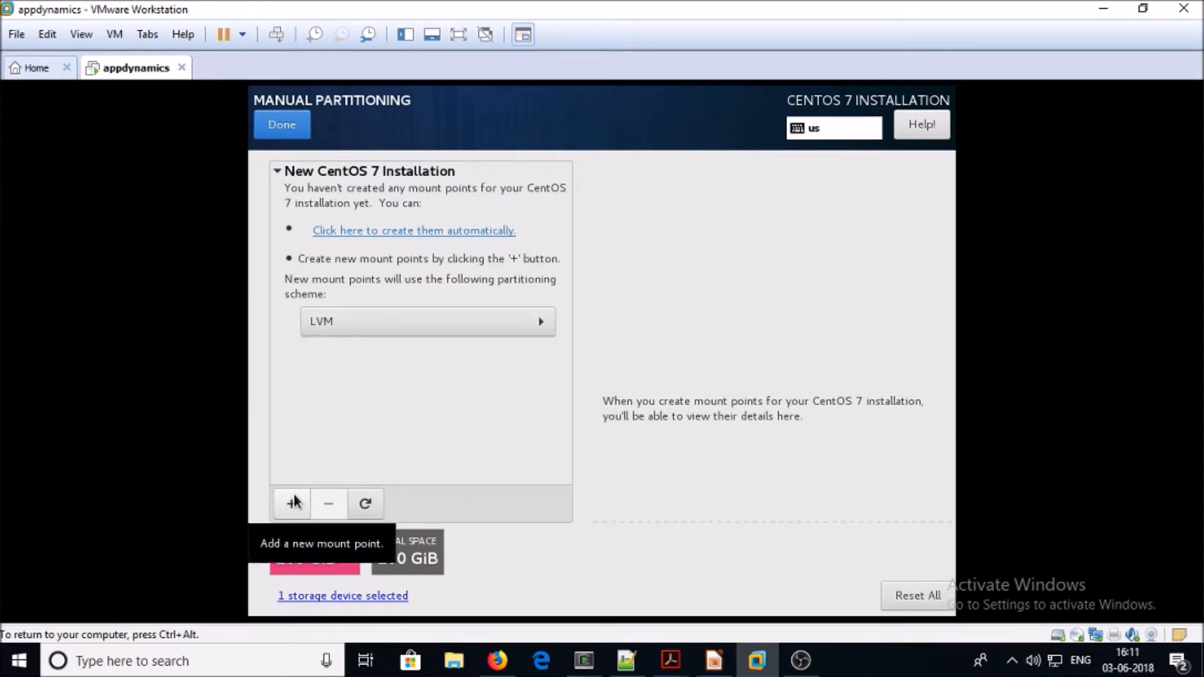
{"action": "left_click", "coordinate": [405, 321]}
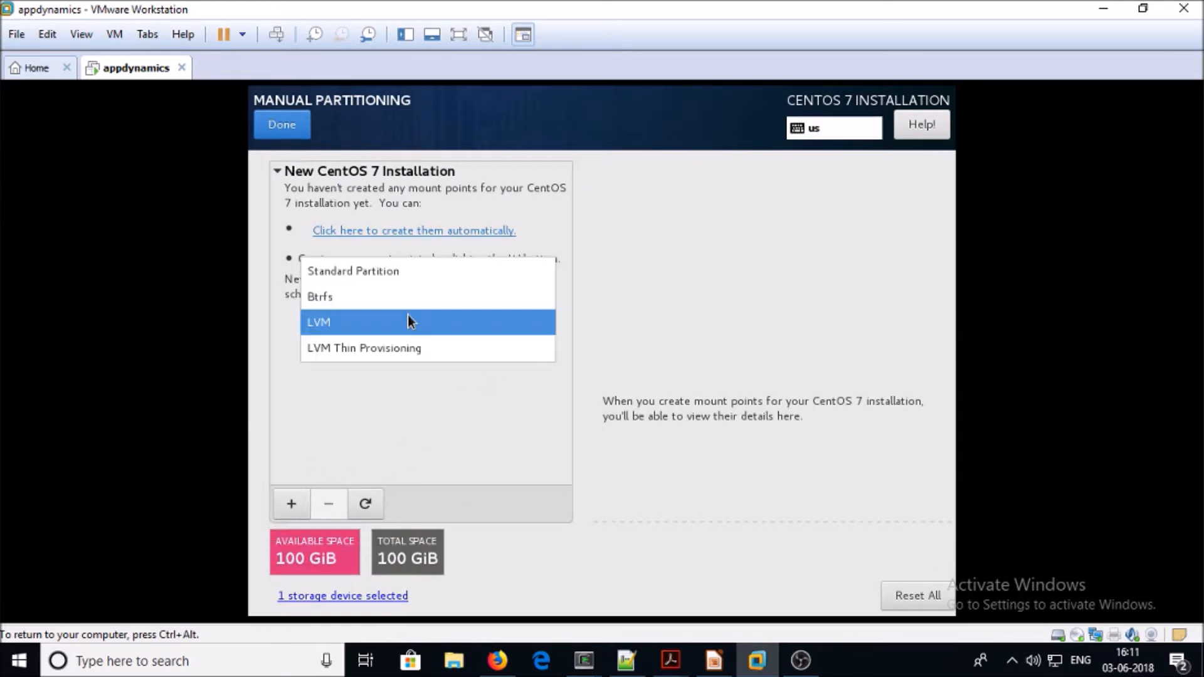
{"action": "left_click", "coordinate": [407, 262]}
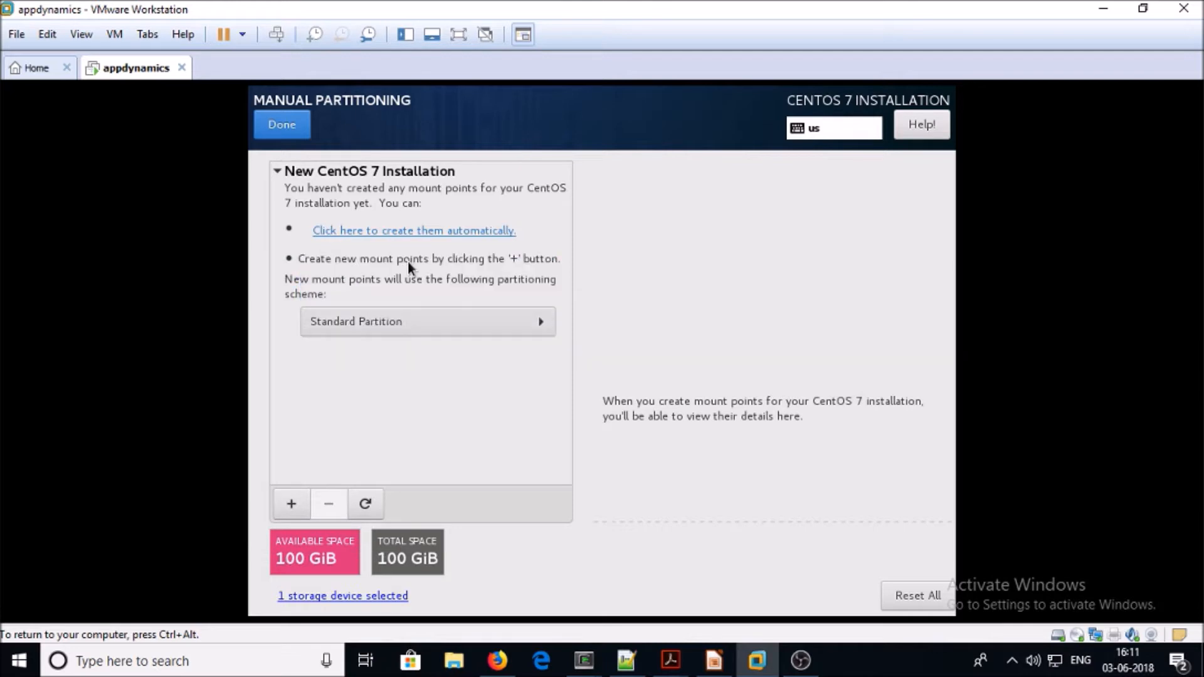
Add an 8 GB swap partition
{"action": "left_click", "coordinate": [290, 506]}
{"action": "left_click", "coordinate": [723, 344]}
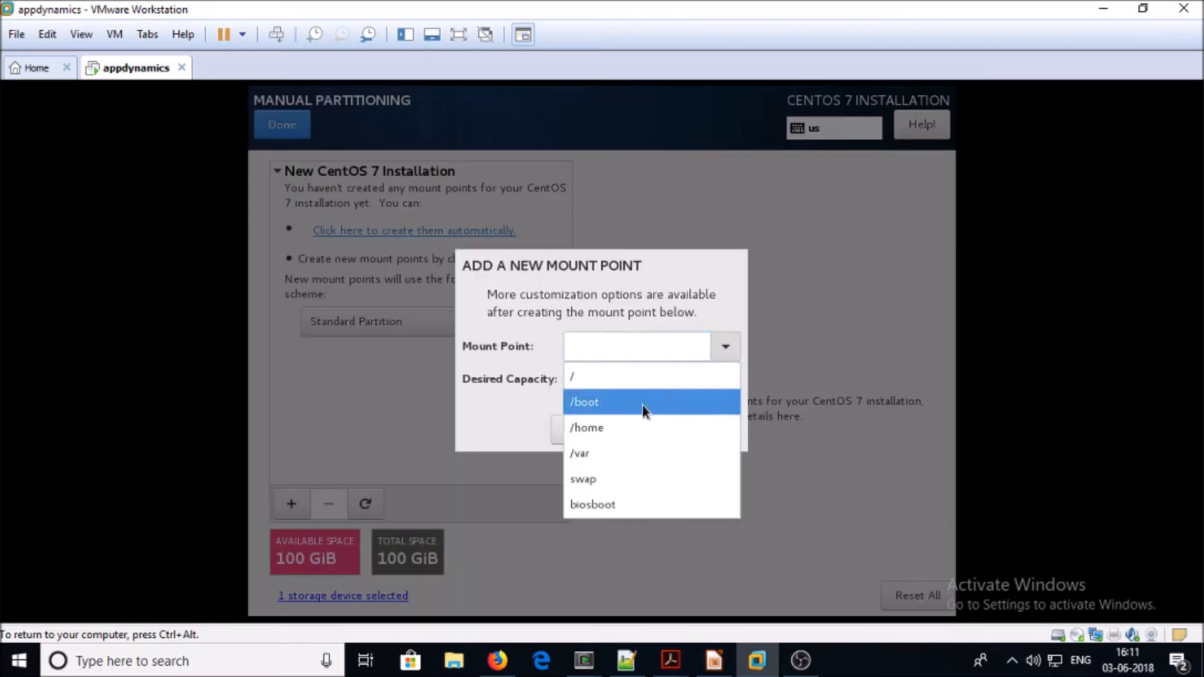
{"action": "left_click", "coordinate": [600, 473]}
{"action": "left_click", "coordinate": [604, 384]}
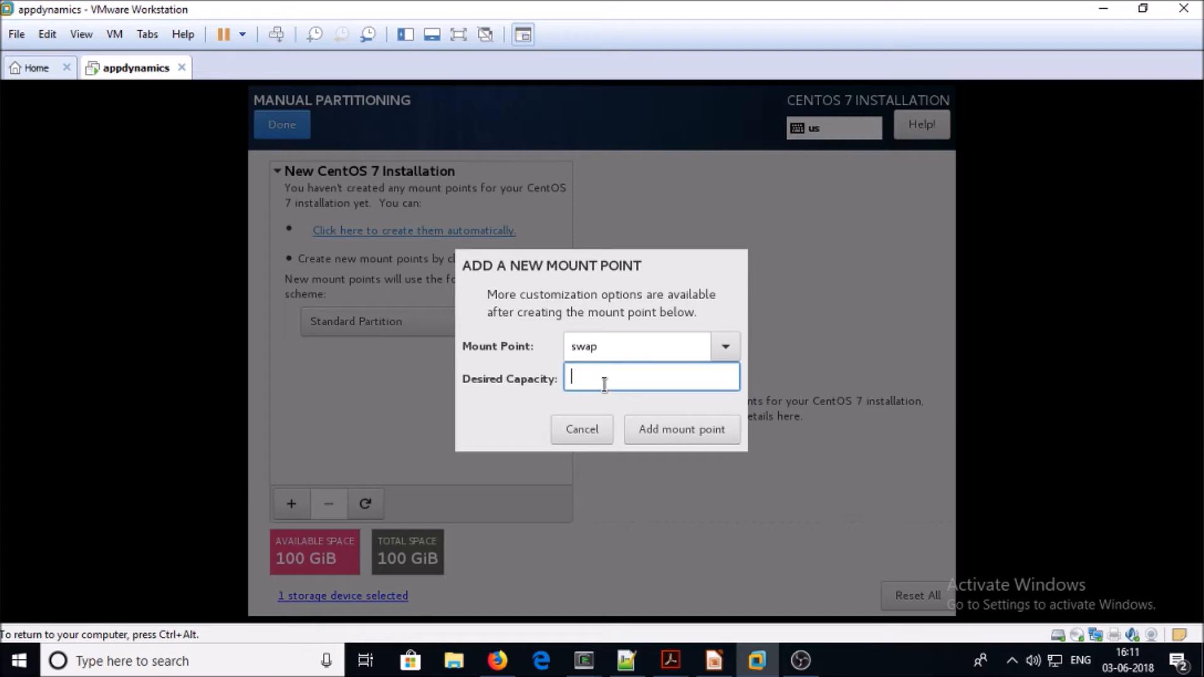
{"action": "type", "text": "8gb"}
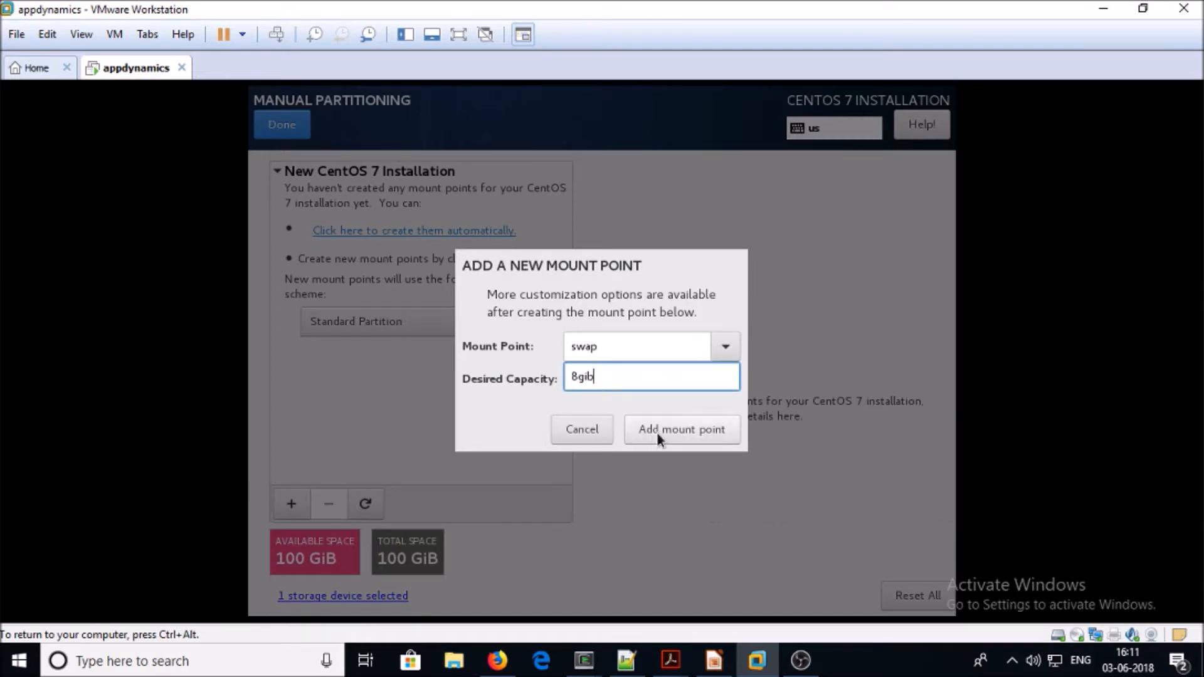
{"action": "left_click", "coordinate": [655, 431]}
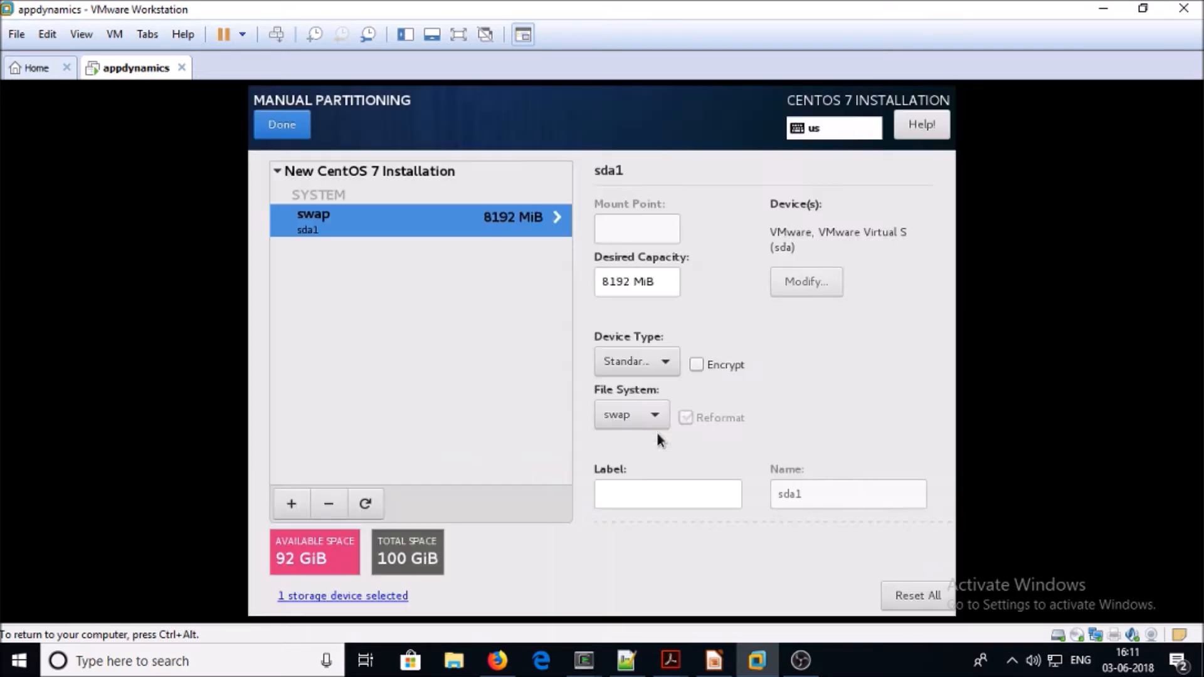
Add a 92 GiB / root partition and finish partitioning
{"action": "left_click", "coordinate": [289, 505]}
{"action": "left_click", "coordinate": [724, 347]}
{"action": "left_click", "coordinate": [678, 380]}
{"action": "left_click", "coordinate": [675, 377]}
{"action": "type", "text": "92gib"}
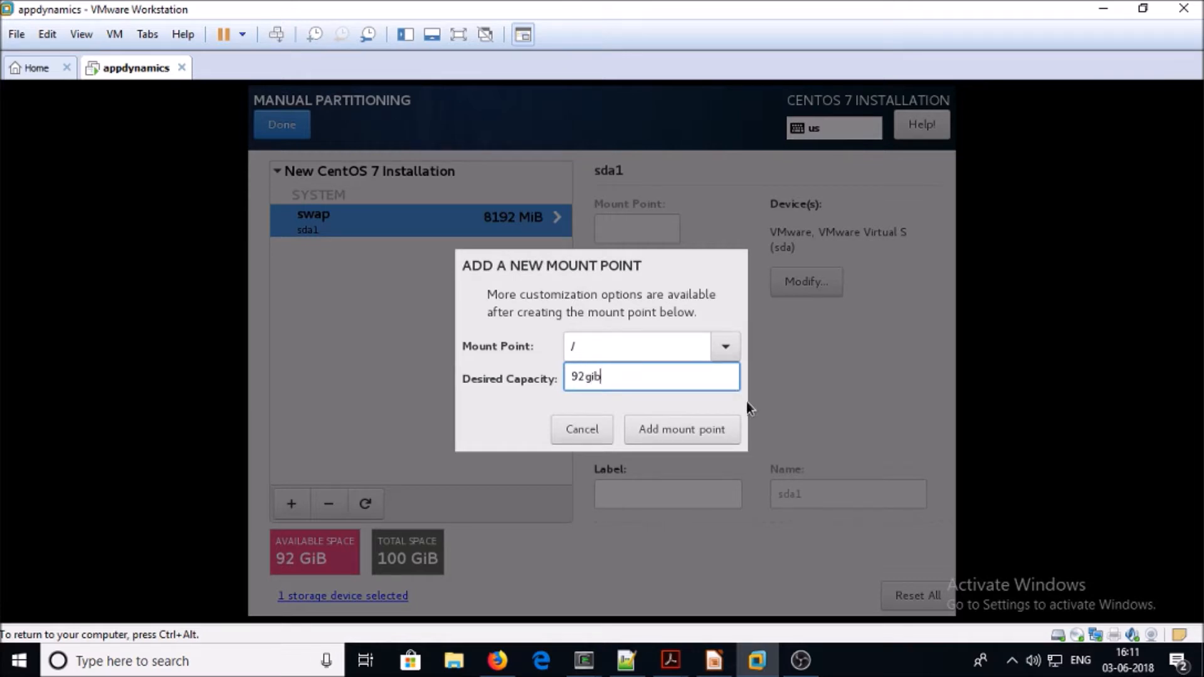
{"action": "left_click", "coordinate": [703, 428]}
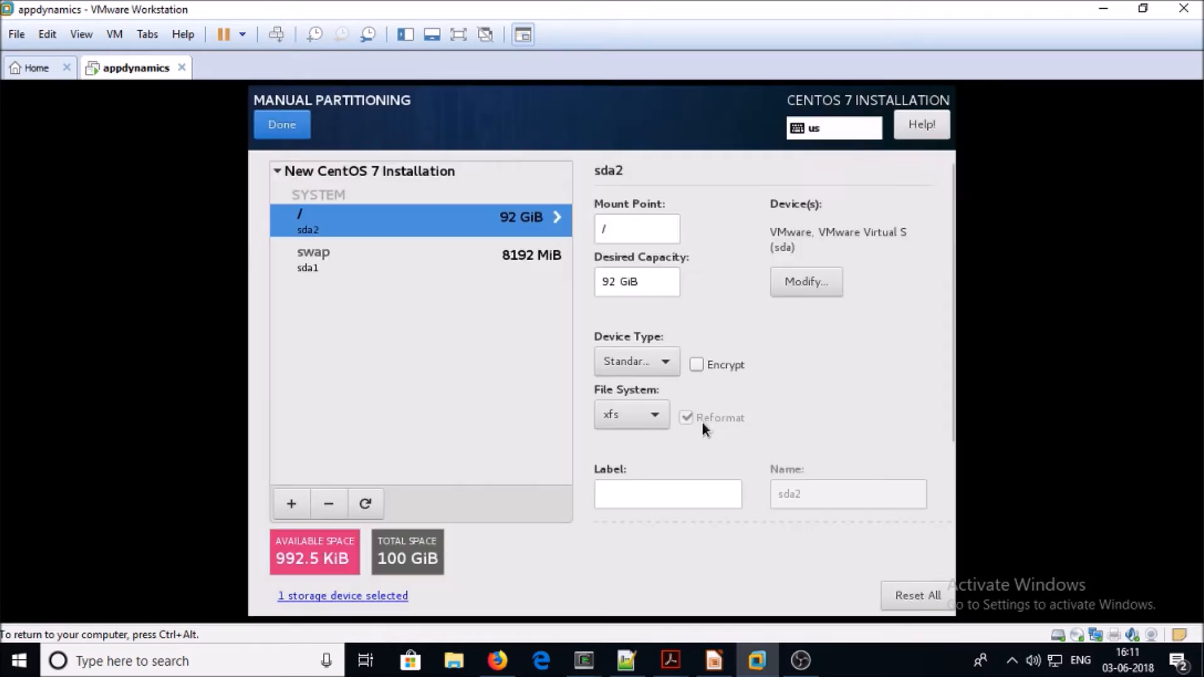
{"action": "left_click", "coordinate": [281, 125]}
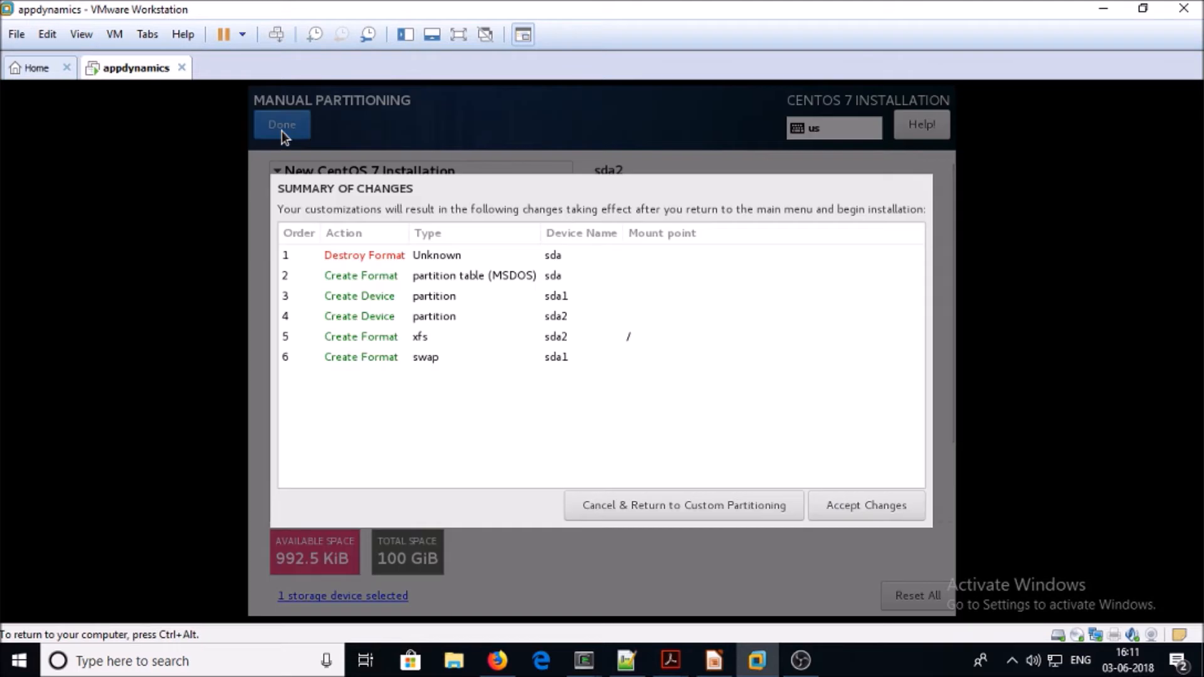
Accept the partition changes, switch Ethernet ens33 on, and set host name appdyanmics.vipin.io
{"action": "left_click", "coordinate": [859, 505]}
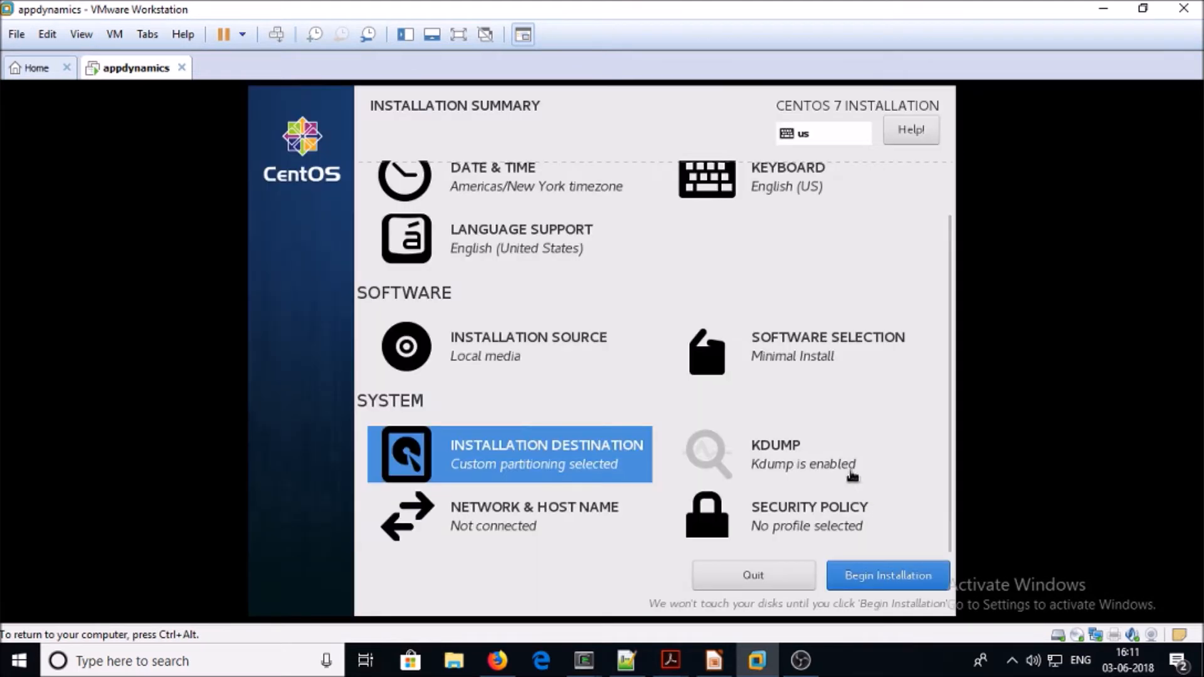
{"action": "left_click", "coordinate": [572, 515]}
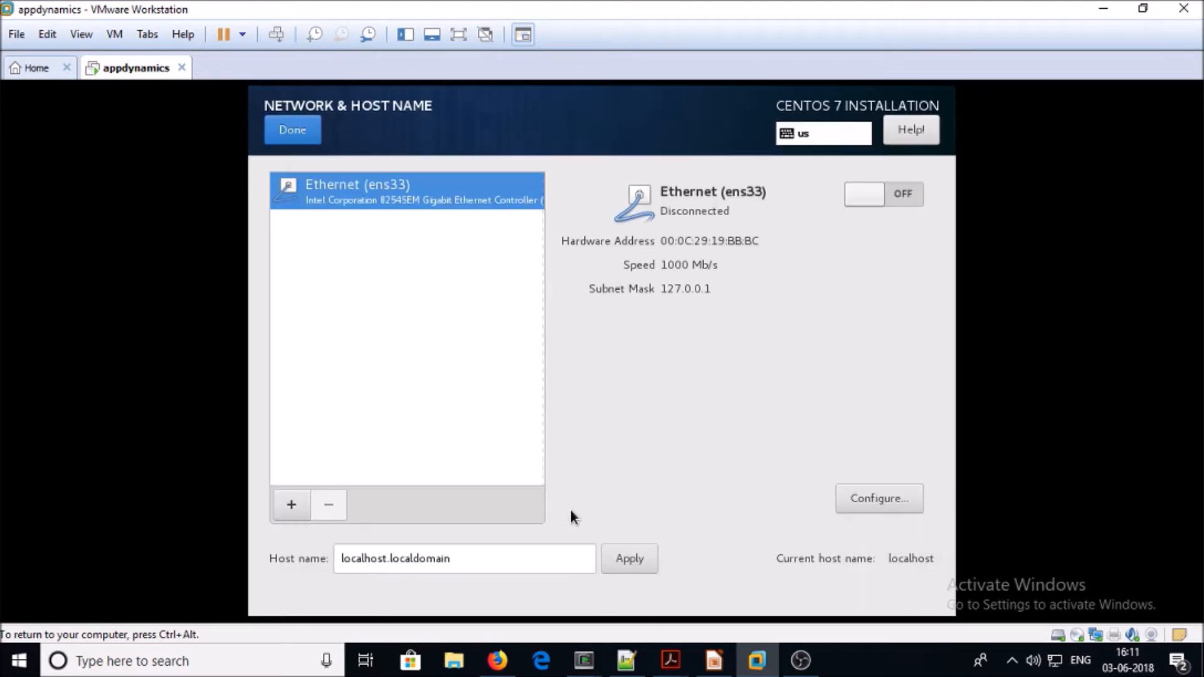
{"action": "left_click", "coordinate": [864, 196]}
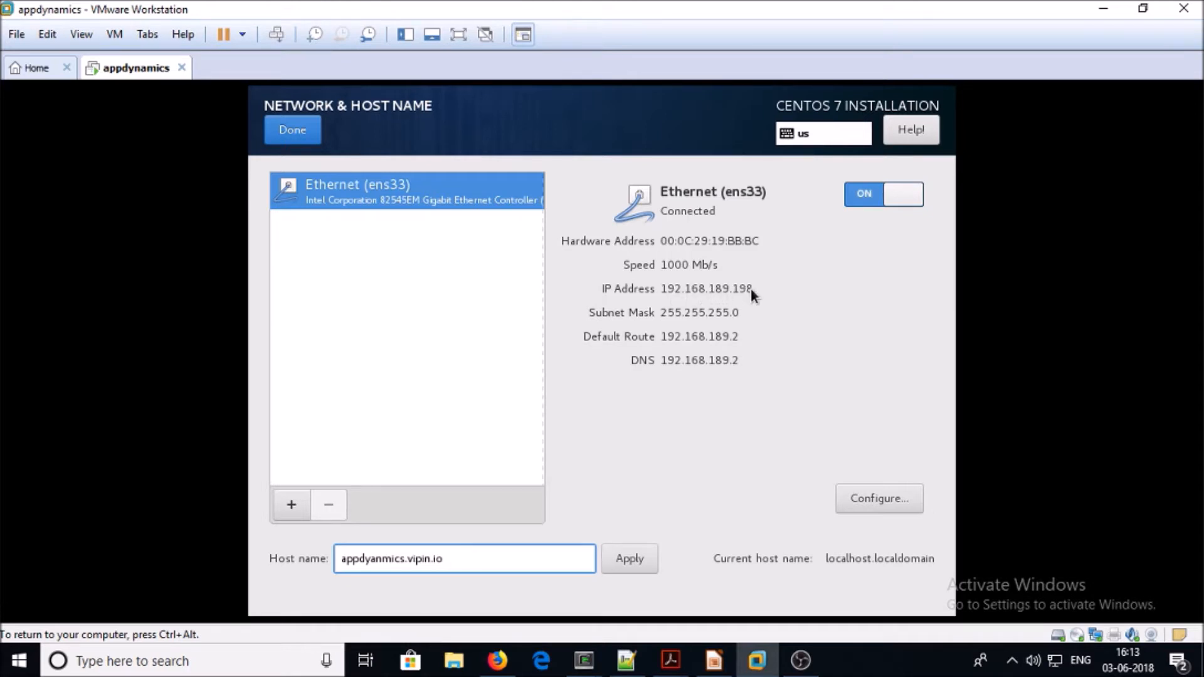
{"action": "left_click", "coordinate": [310, 133]}
Enter and confirm the root password, accepting it despite the weak-password warning
{"action": "left_click", "coordinate": [481, 237]}
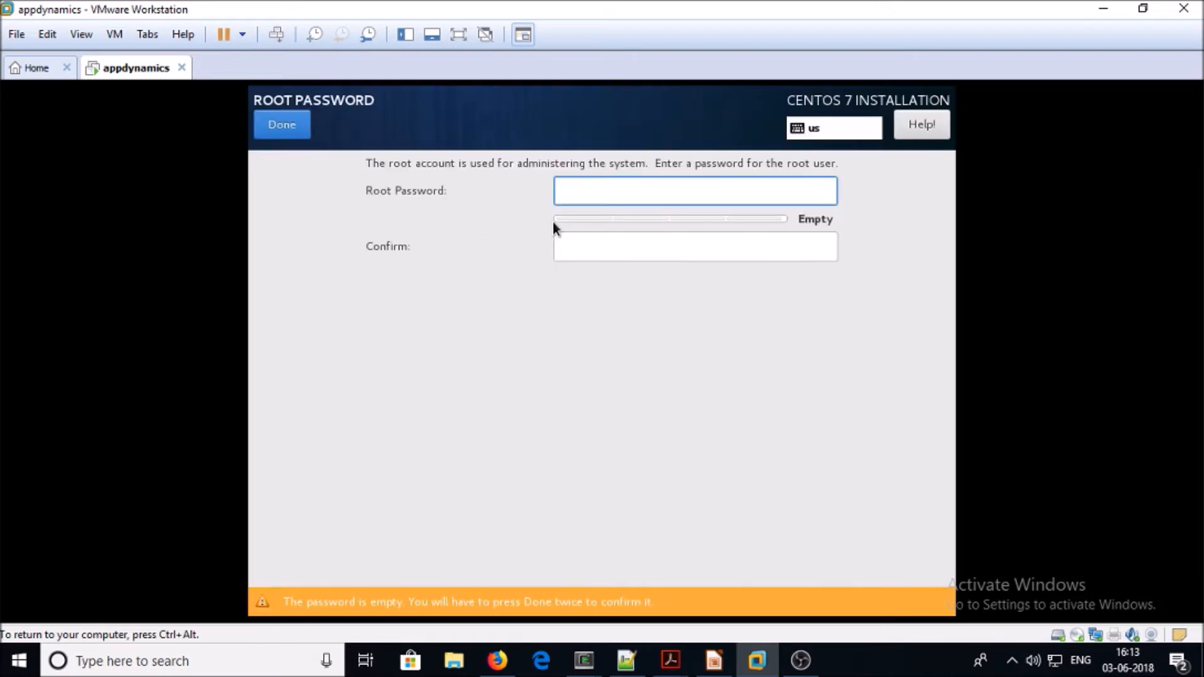
{"action": "type", "text": "*******"}
{"action": "key", "text": "Tab"}
{"action": "type", "text": "*******"}
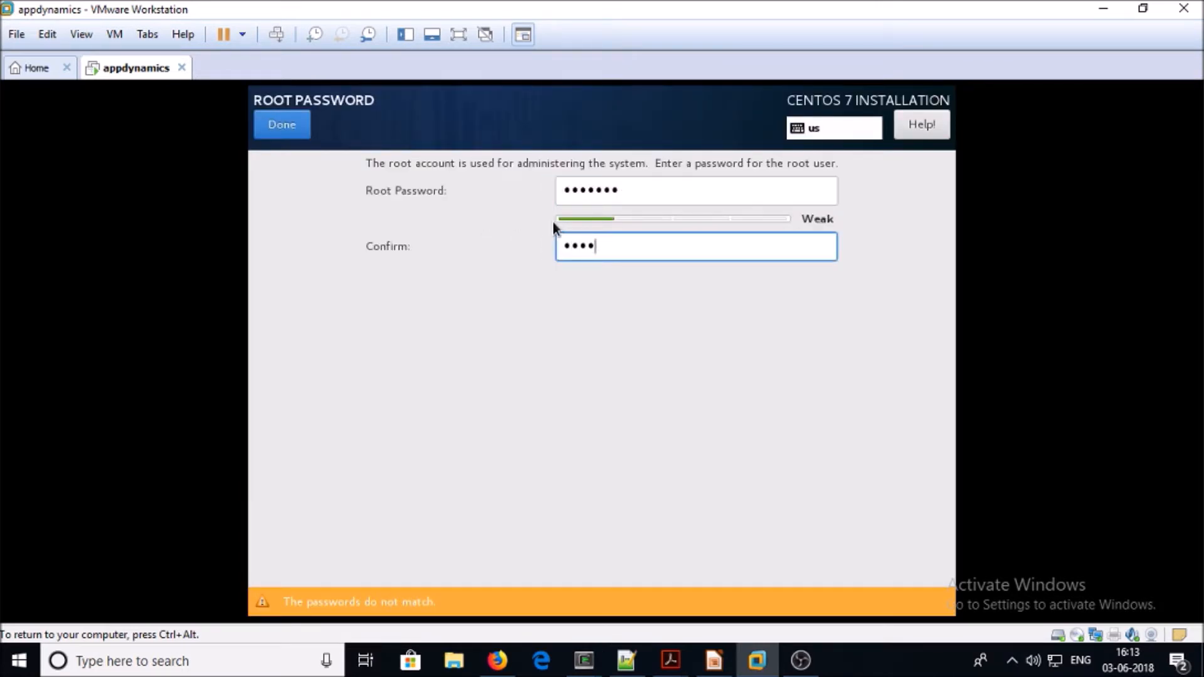
{"action": "left_click", "coordinate": [297, 116]}
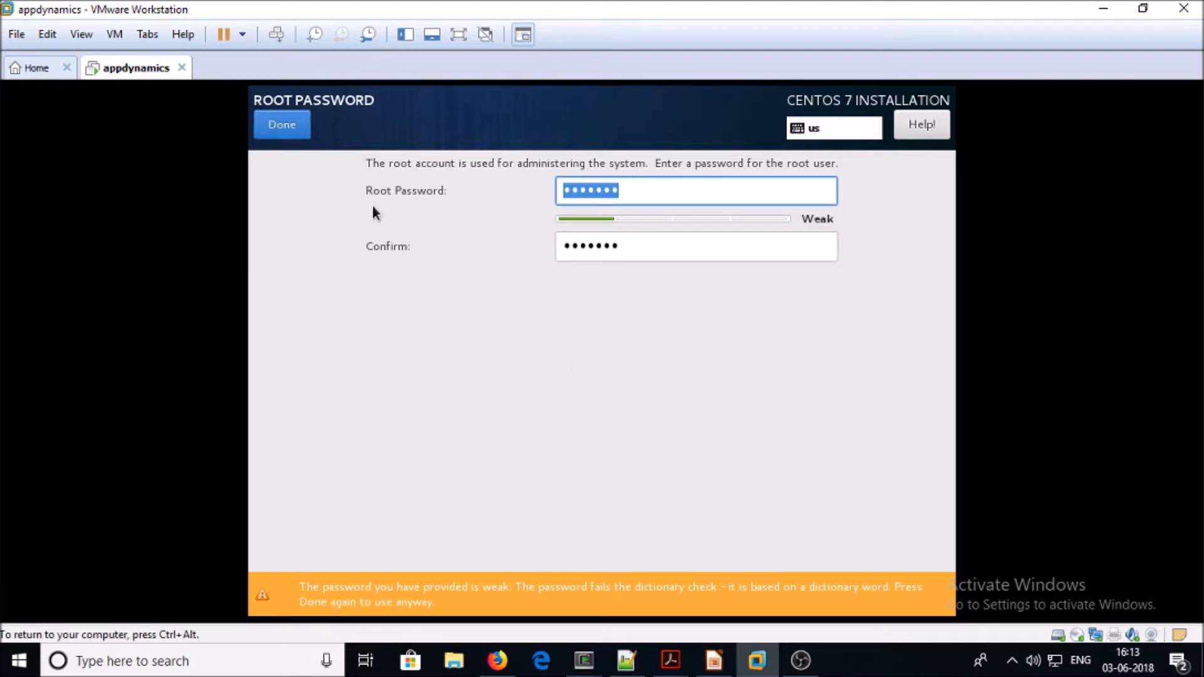
{"action": "left_click", "coordinate": [285, 136]}
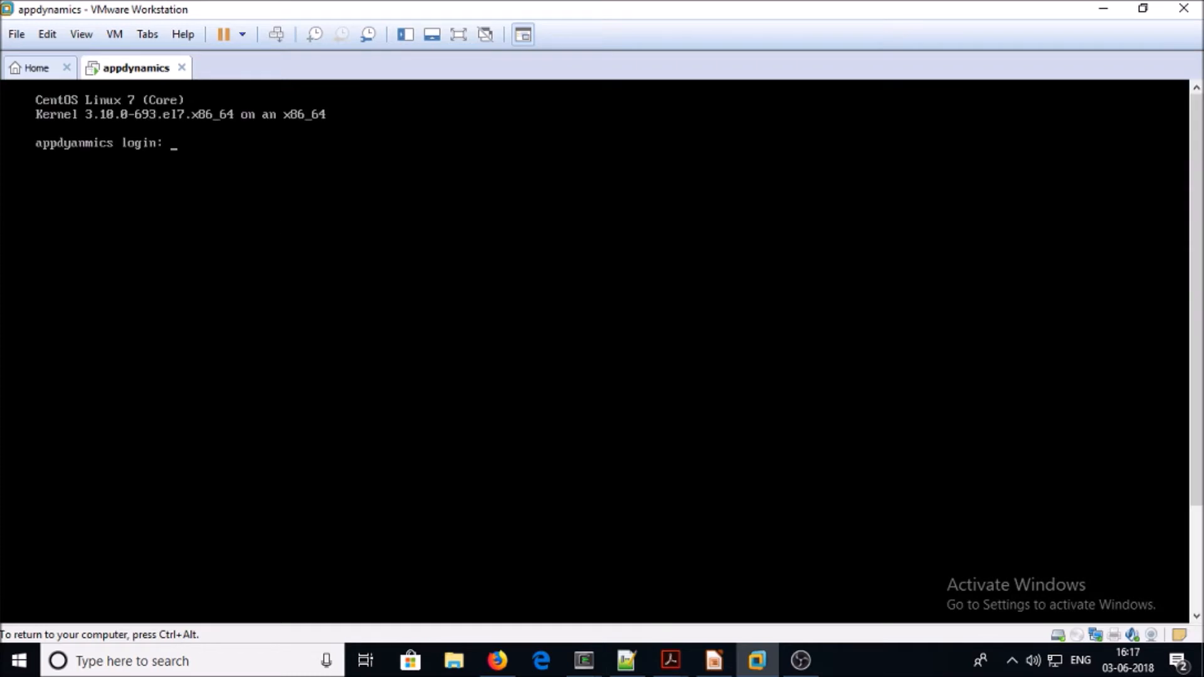
Release the VM, then run hostname and clear in the root SSH session
{"action": "key", "text": "ctrl+alt"}
{"action": "key", "text": "super+d"}
{"action": "key", "text": "super+d"}
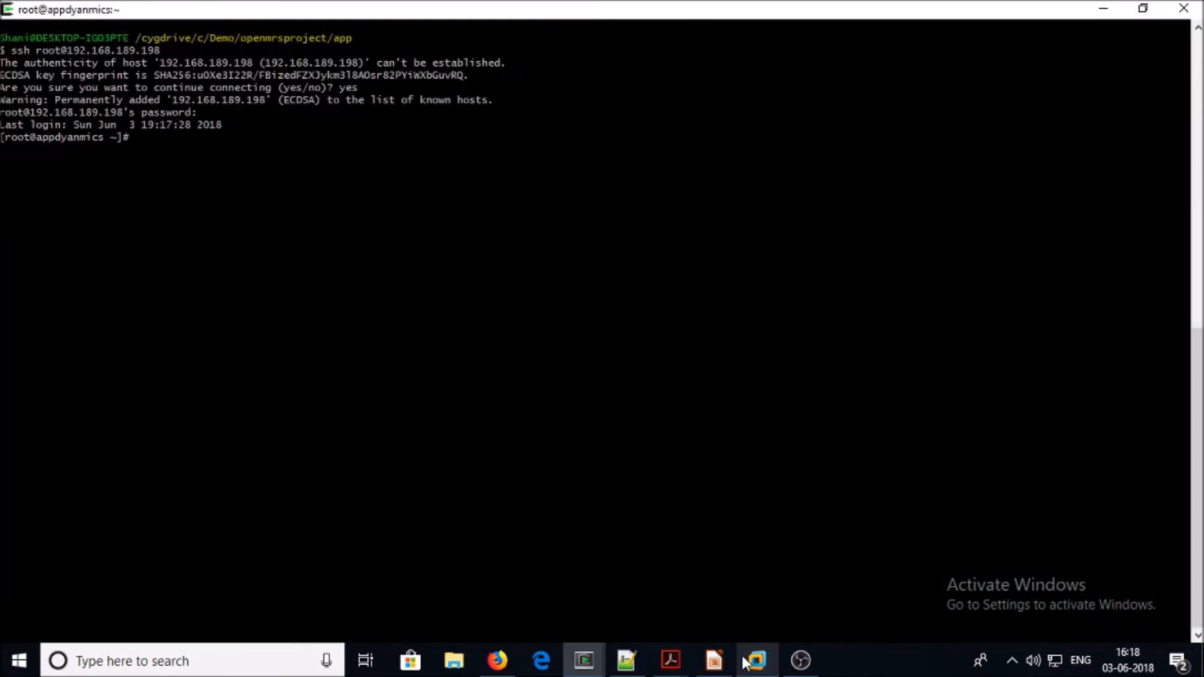
{"action": "type", "text": "hostname"}
{"action": "key", "text": "Return"}
{"action": "type", "text": "clear"}
{"action": "key", "text": "Return"}
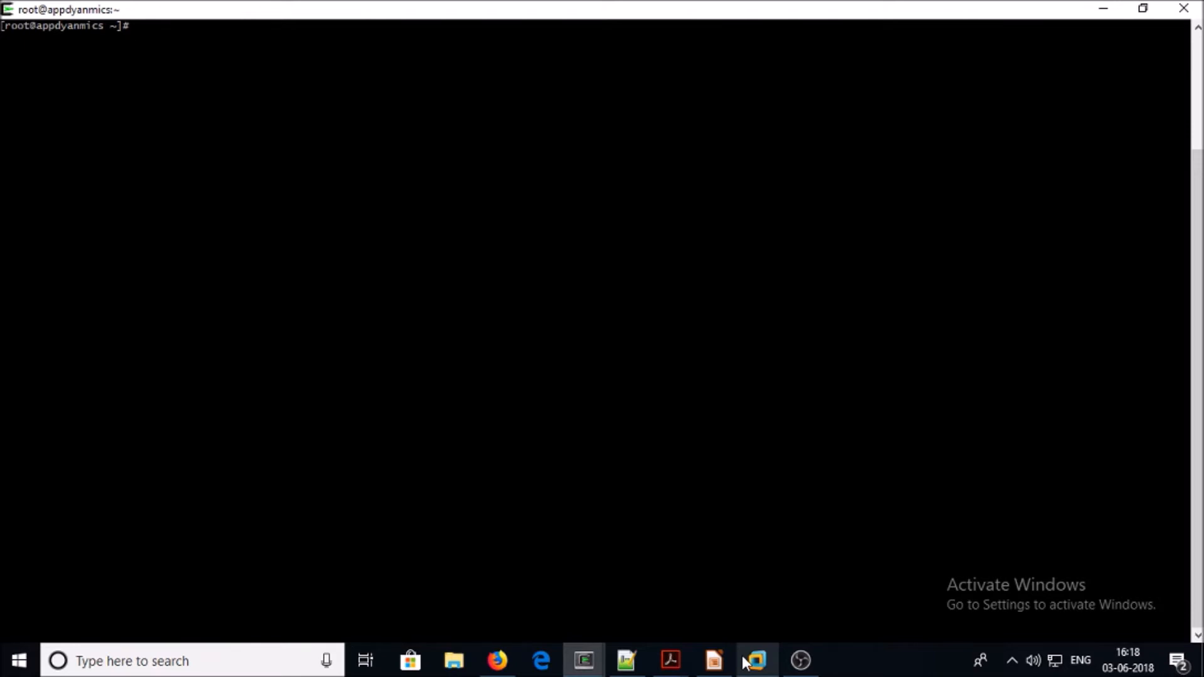
Bring the Firefox AppDynamics login page at login.appdynamics.com to the front
{"action": "left_click", "coordinate": [515, 661]}
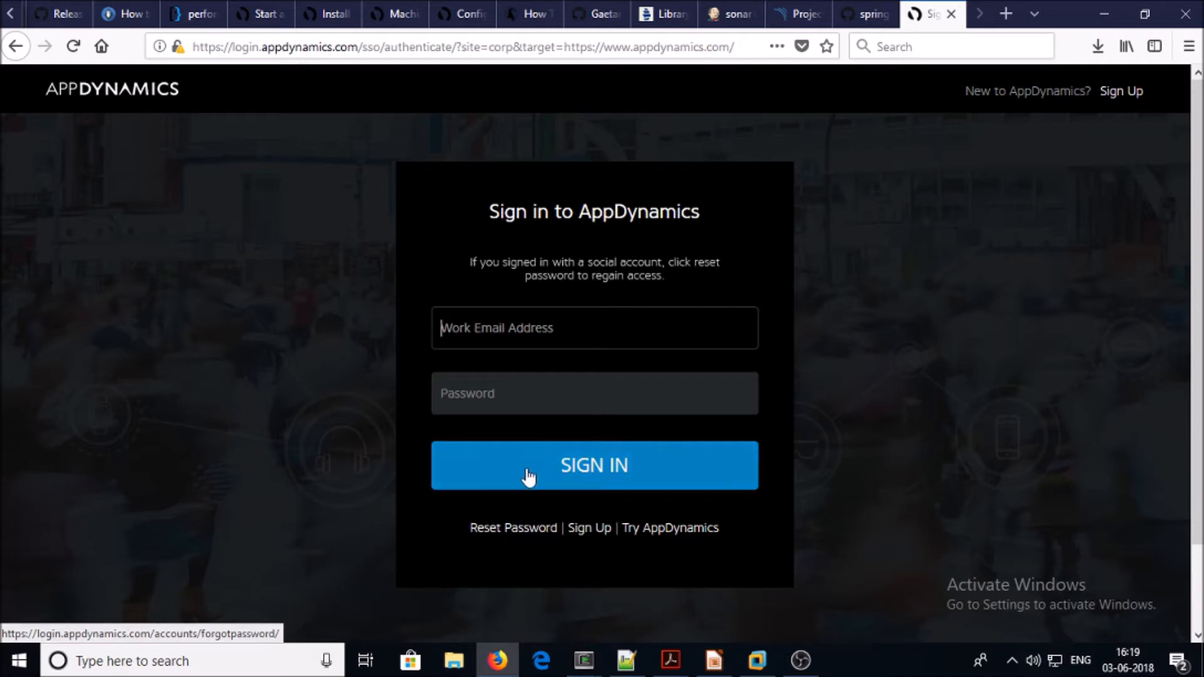
Open the D:\lab\appdynamics folder in File Explorer
{"action": "left_click", "coordinate": [453, 661]}
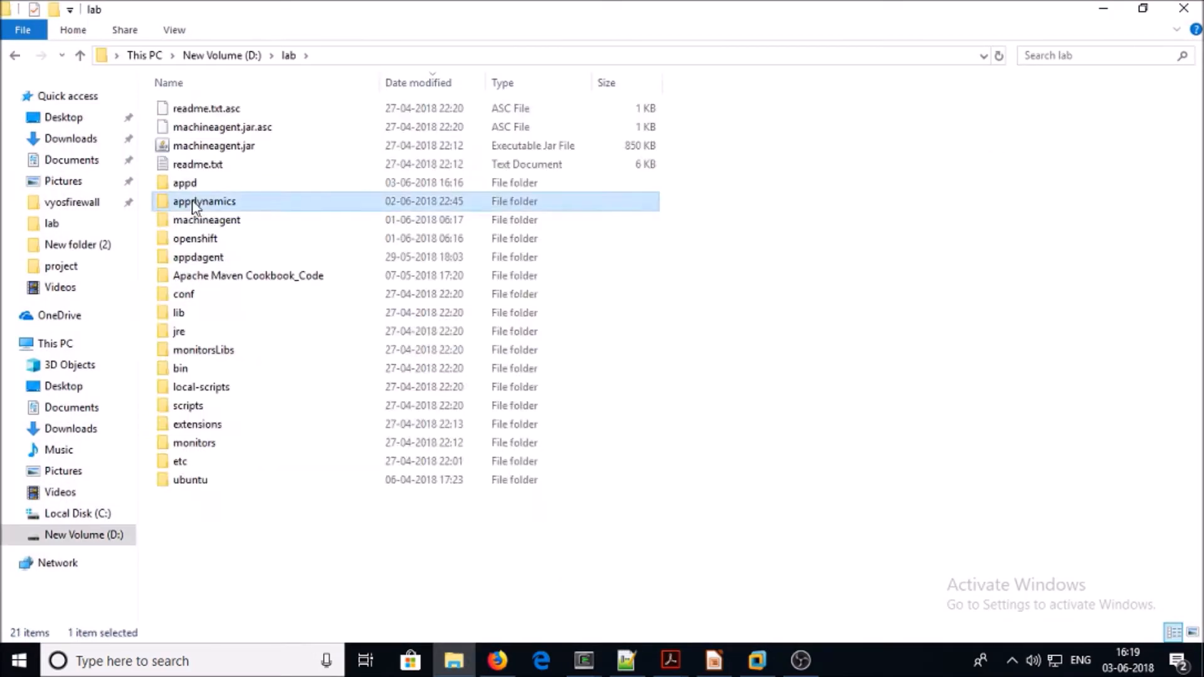
{"action": "double_click", "coordinate": [194, 202]}
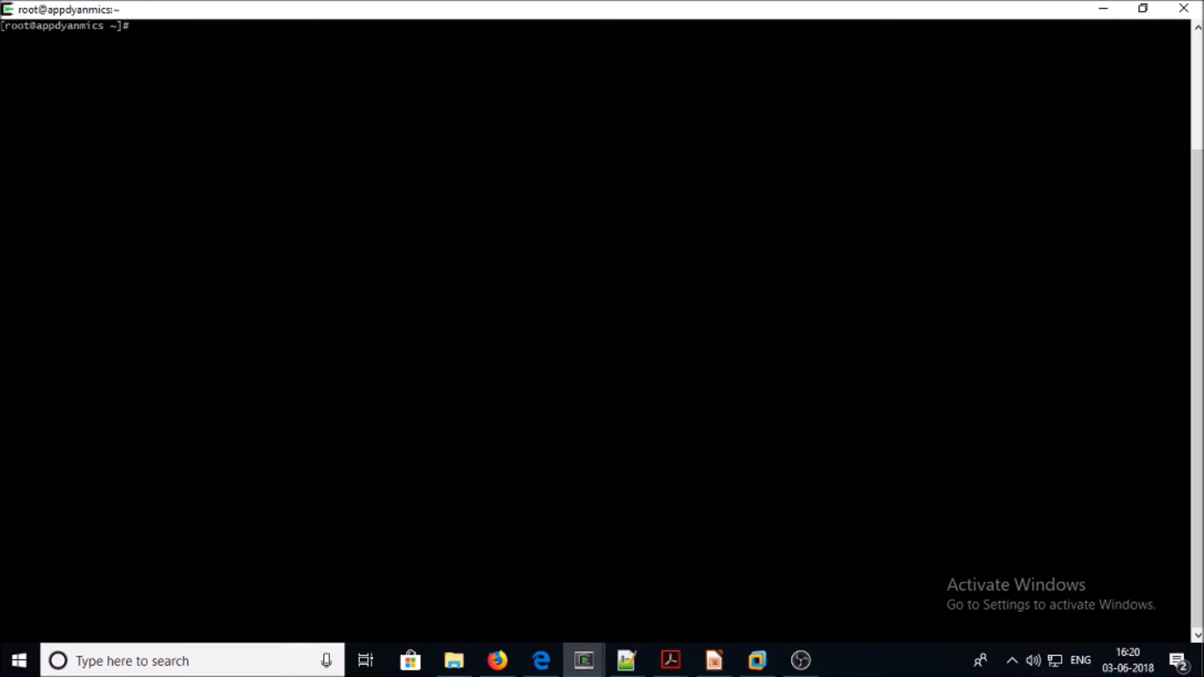
Run 'systemctl status firewalld', then paste 'systemctl stop firewalld' from the notes at the prompt
{"action": "type", "text": "systemctl status firewalld"}
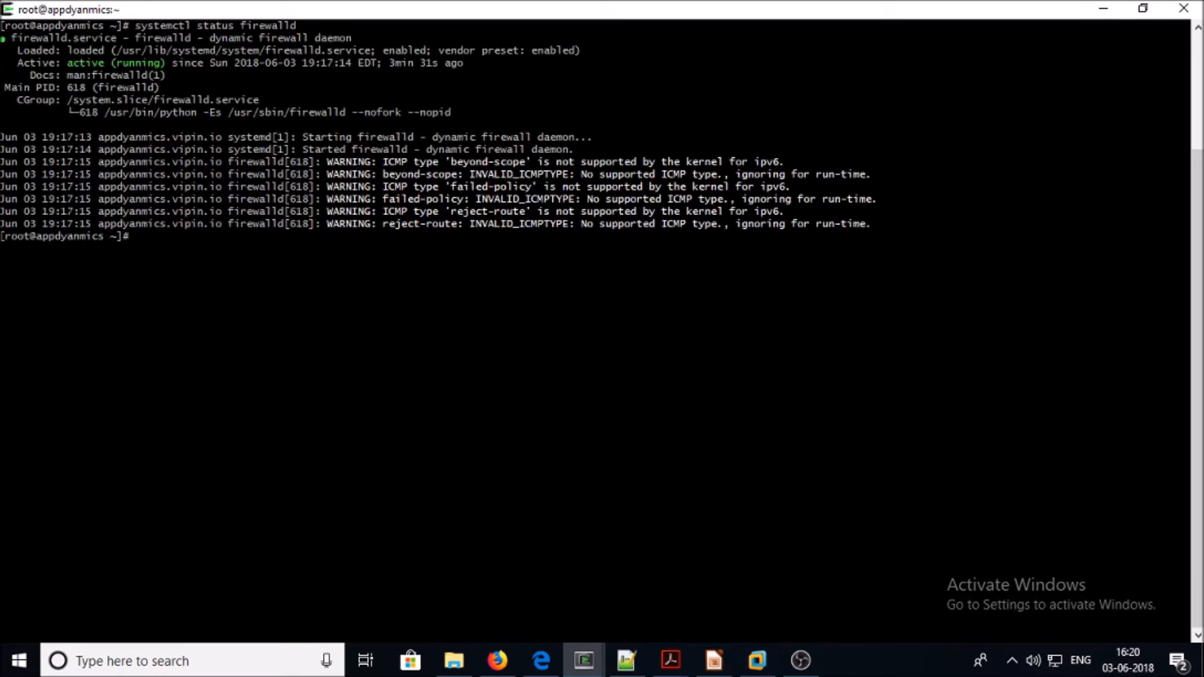
{"action": "left_click", "coordinate": [618, 669]}
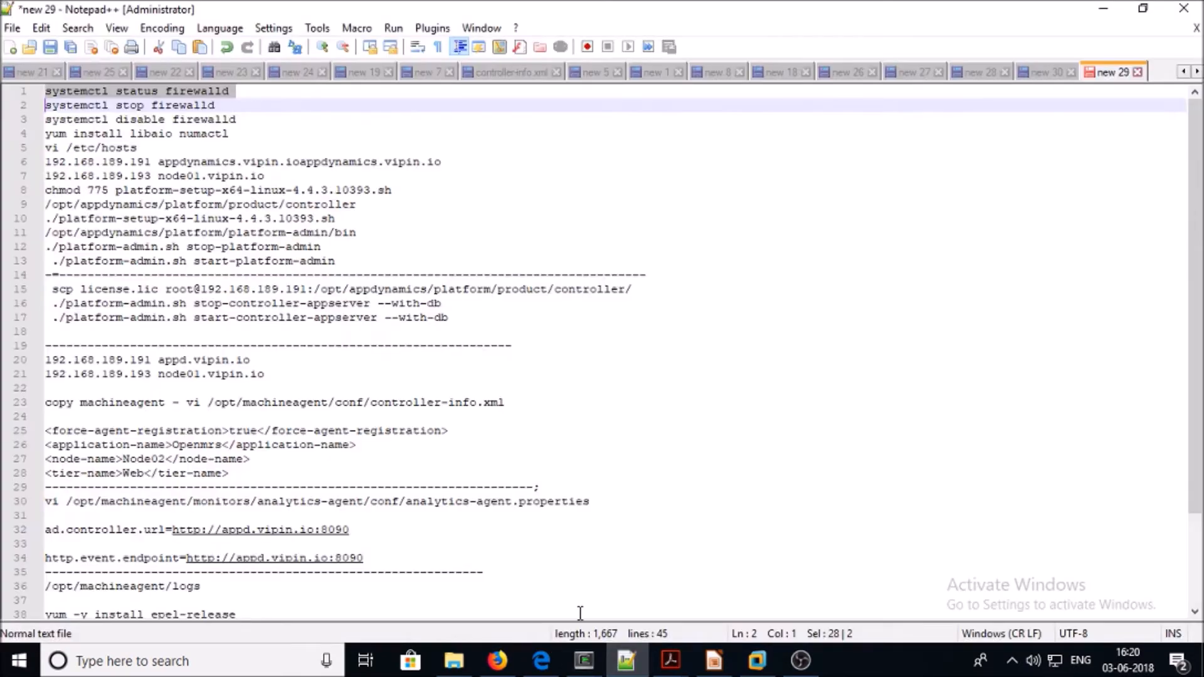
{"action": "triple_click", "coordinate": [171, 108]}
{"action": "key", "text": "super+c"}
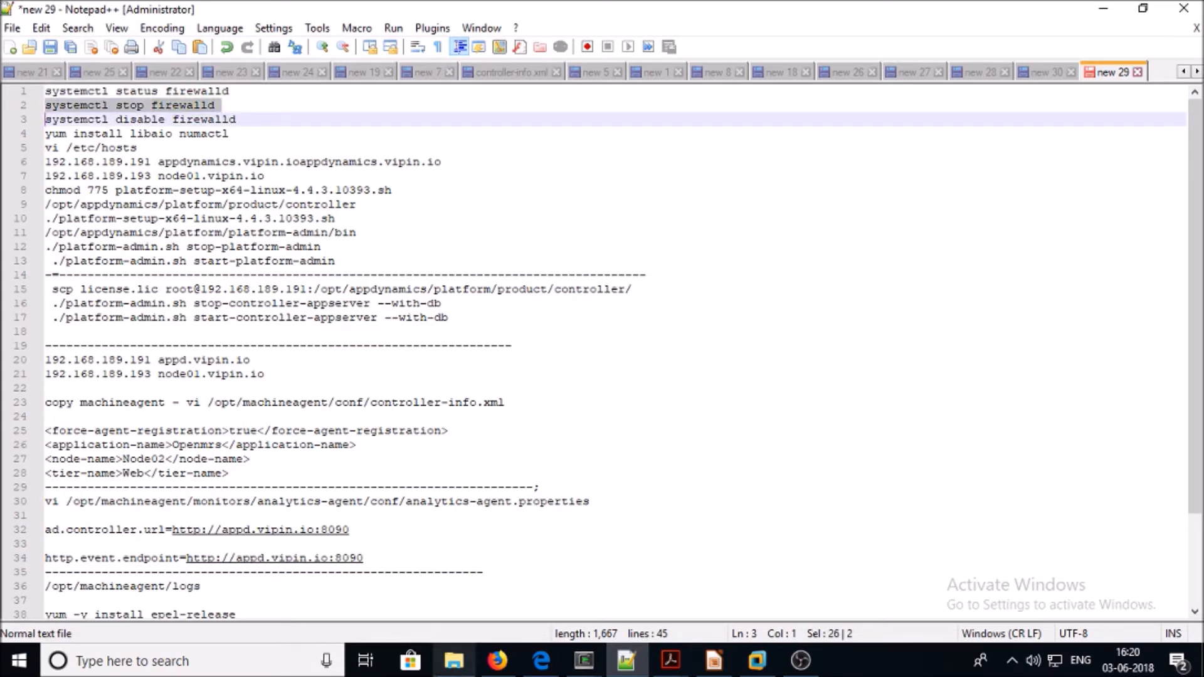
{"action": "mouse_move", "coordinate": [584, 660]}
{"action": "left_click", "coordinate": [495, 585]}
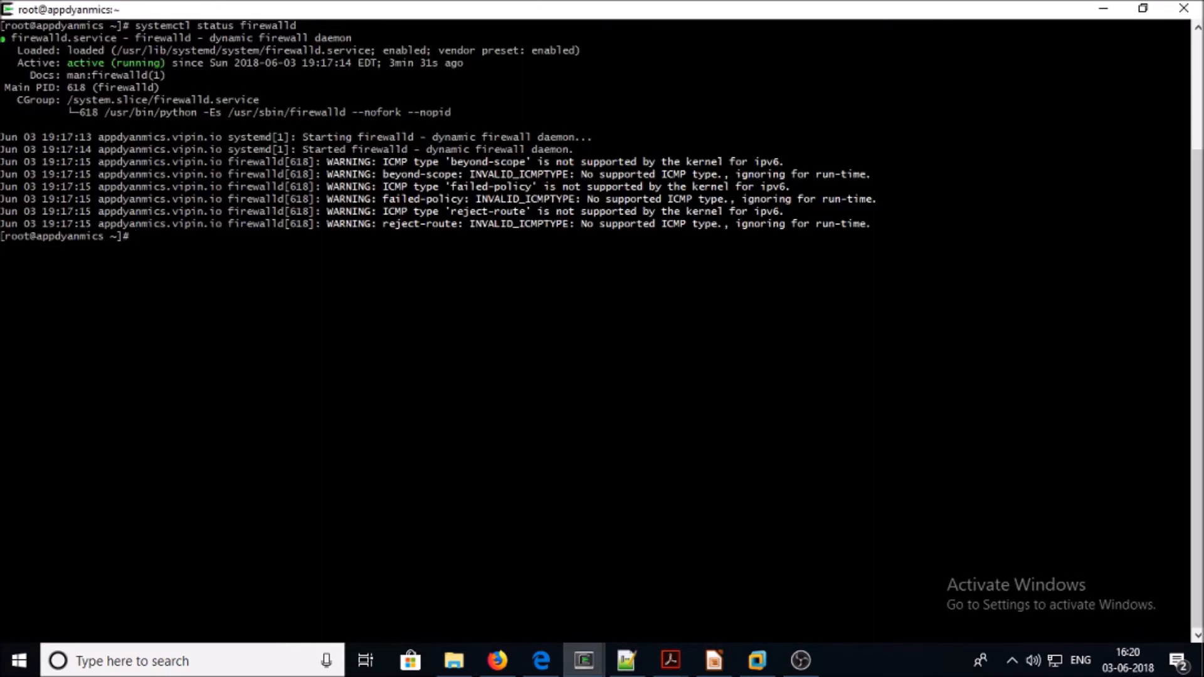
{"action": "right_click", "coordinate": [497, 310]}
{"action": "left_click", "coordinate": [538, 367]}
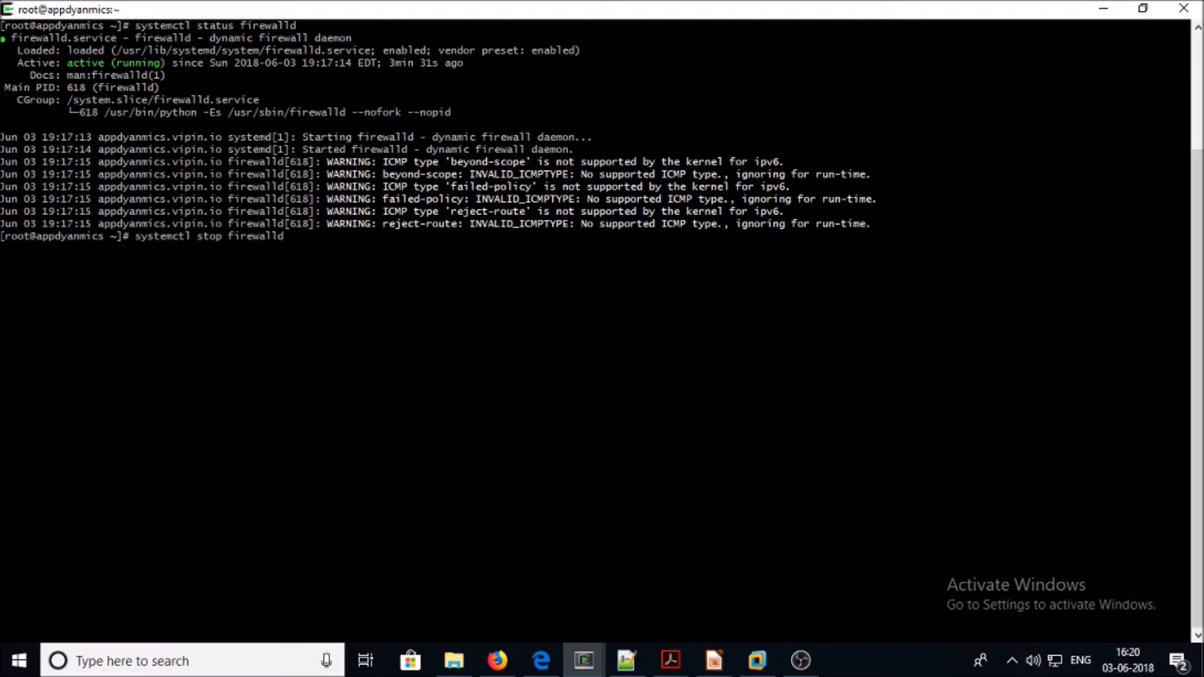
Run 'systemctl disable firewalld' copied from the notes and recheck the firewalld status
{"action": "left_click", "coordinate": [626, 660]}
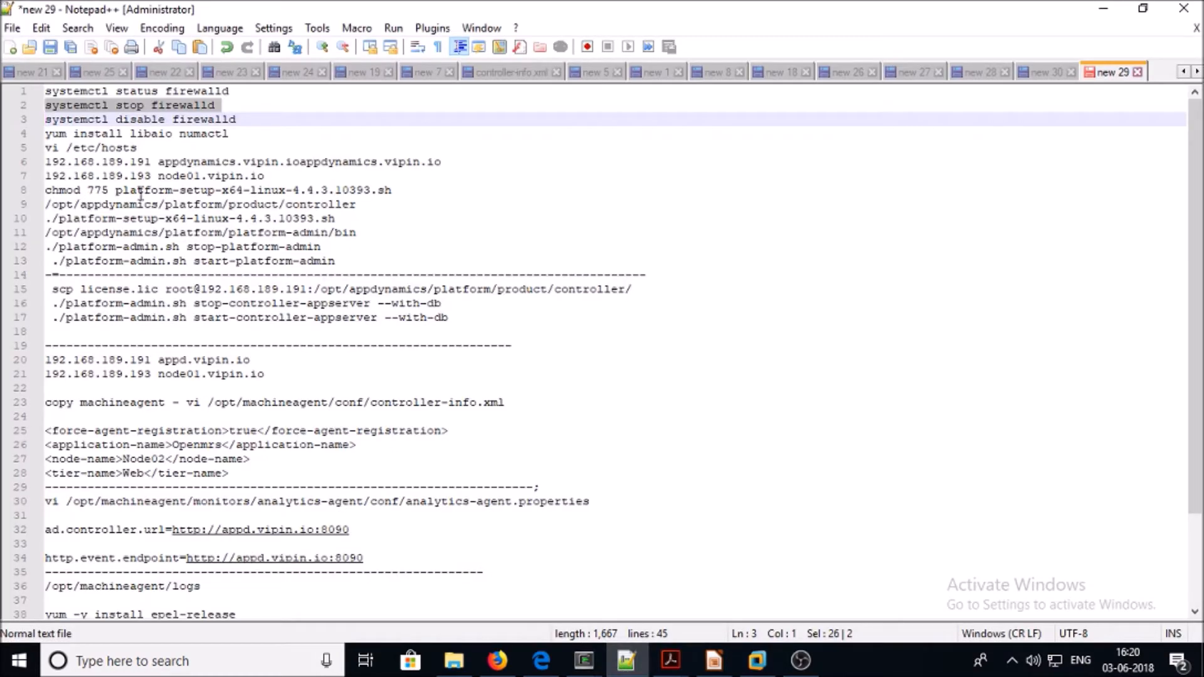
{"action": "double_click", "coordinate": [136, 119]}
{"action": "right_click", "coordinate": [136, 121]}
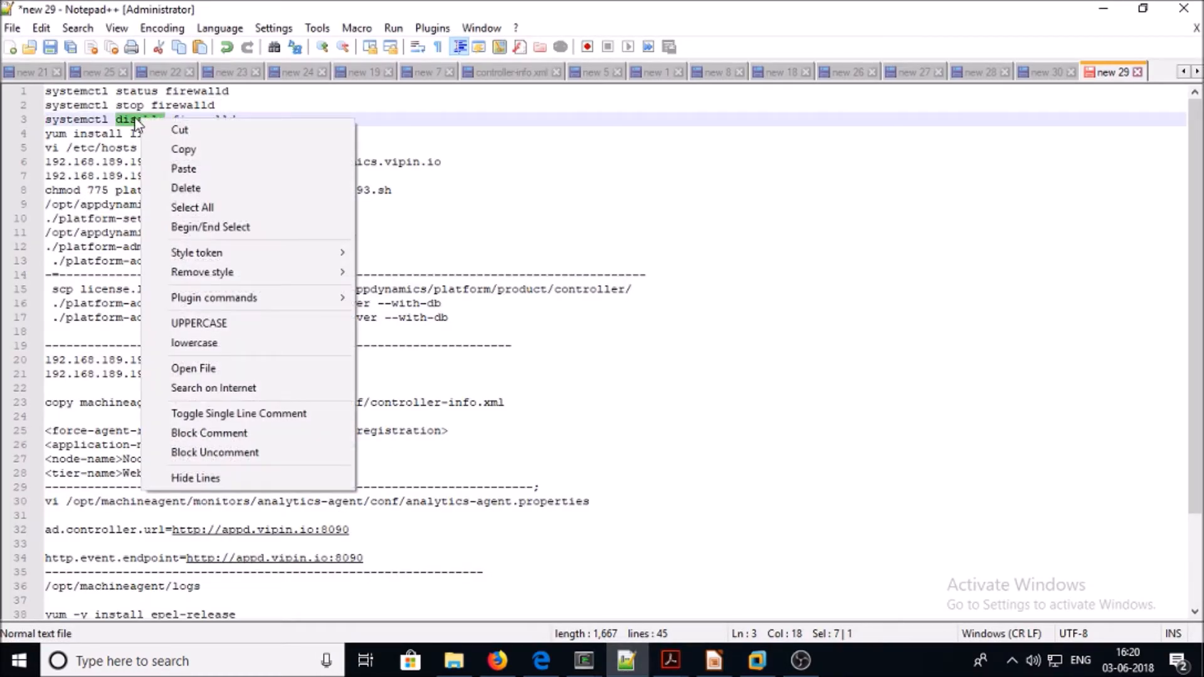
{"action": "triple_click", "coordinate": [137, 120]}
{"action": "key", "text": "super+c"}
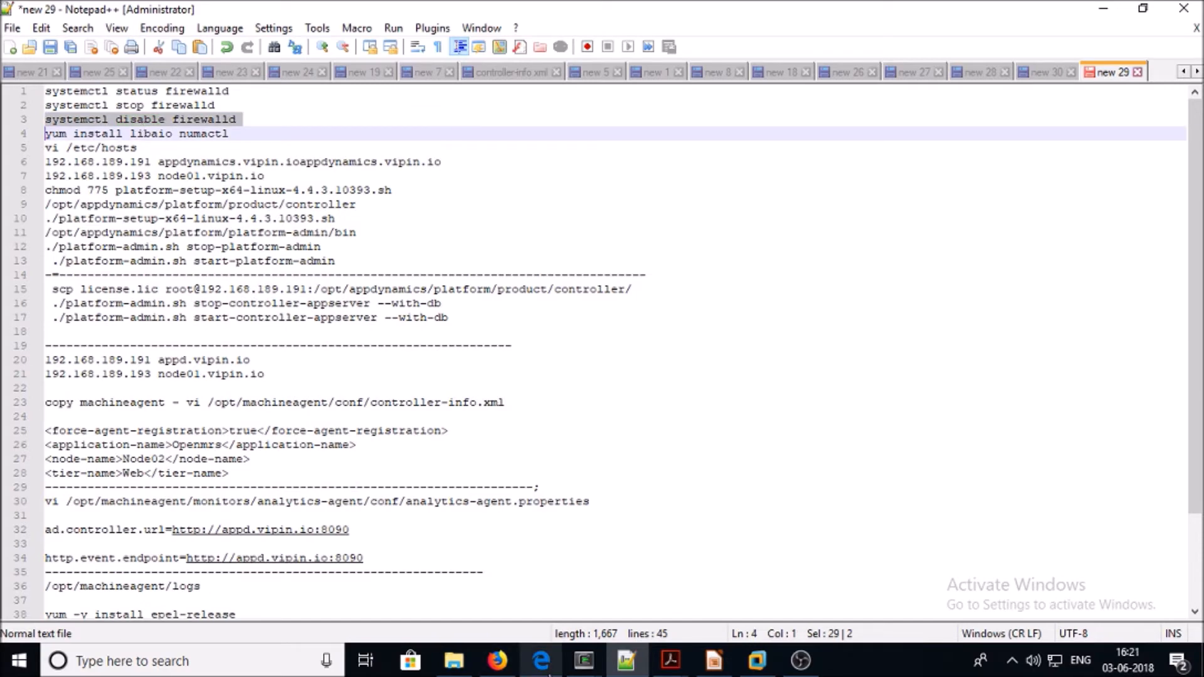
{"action": "mouse_move", "coordinate": [584, 660]}
{"action": "left_click", "coordinate": [544, 615]}
{"action": "right_click", "coordinate": [430, 227]}
{"action": "left_click", "coordinate": [476, 281]}
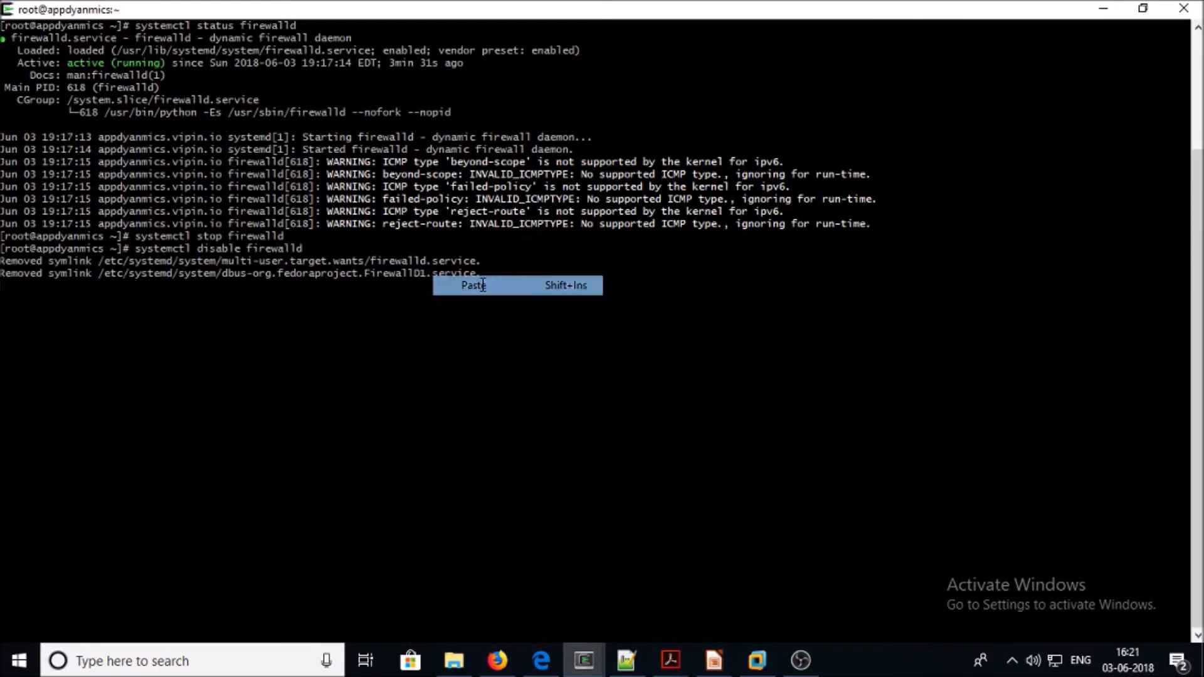
{"action": "key", "text": "Up"}
{"action": "key", "text": "Up"}
{"action": "key", "text": "Up"}
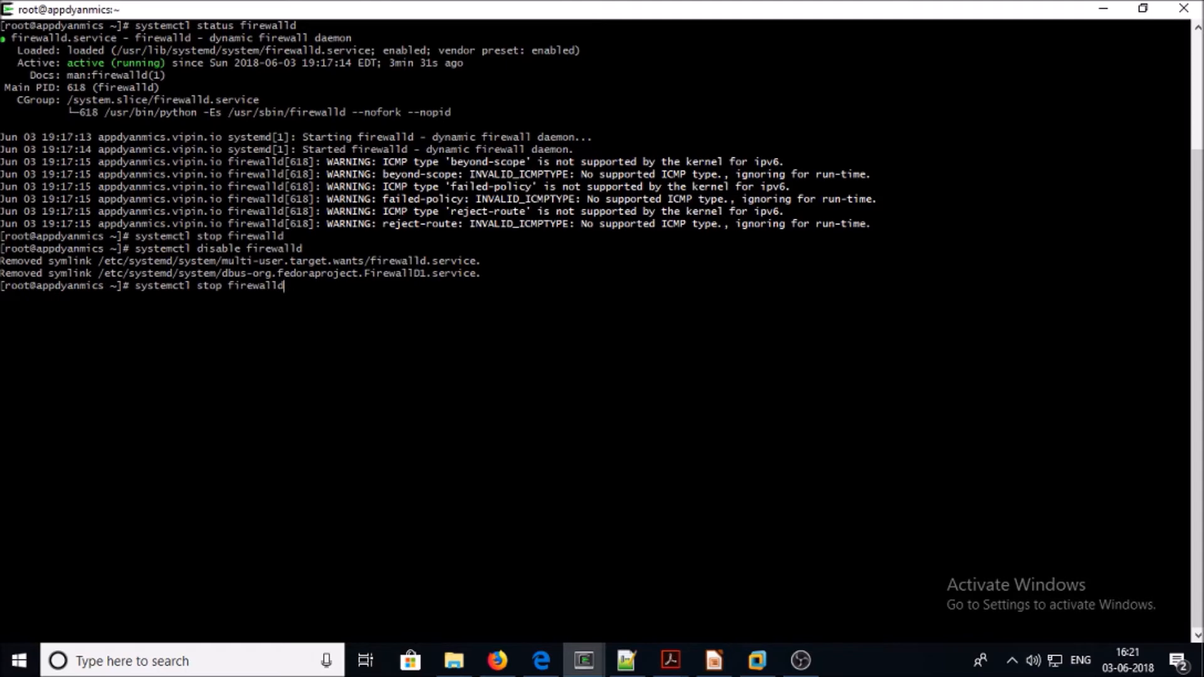
{"action": "key", "text": "Return"}
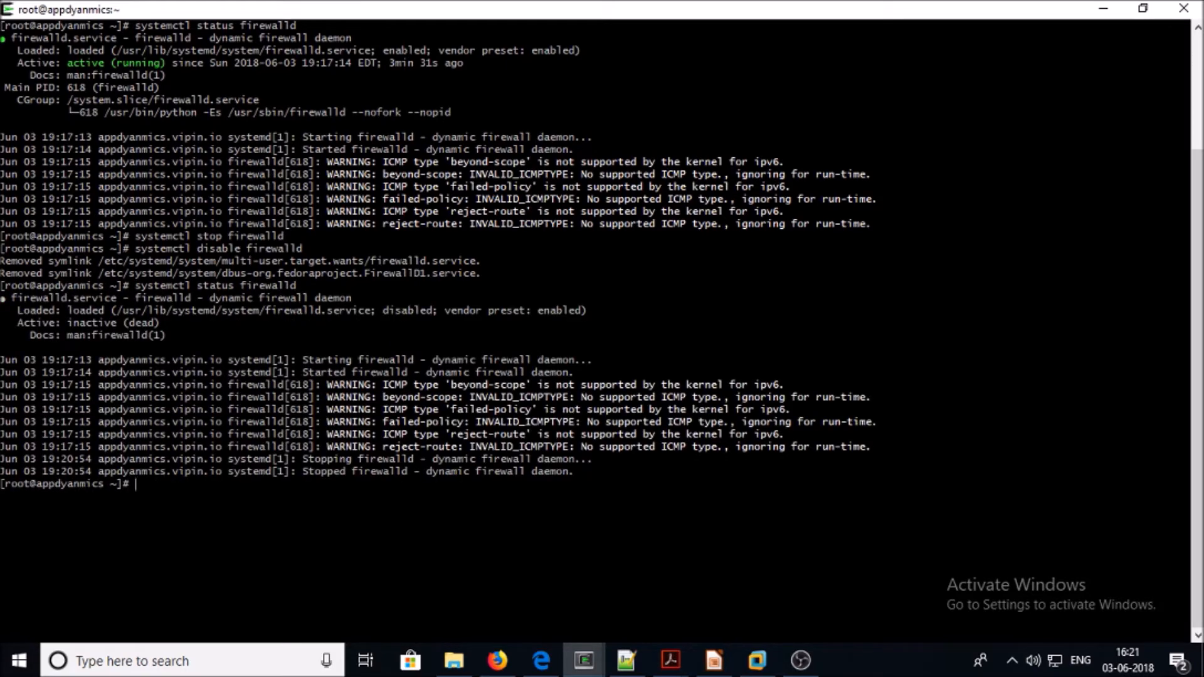
Run 'yum install libaio numactl' from the notes, then clear the terminal
{"action": "left_click", "coordinate": [626, 660]}
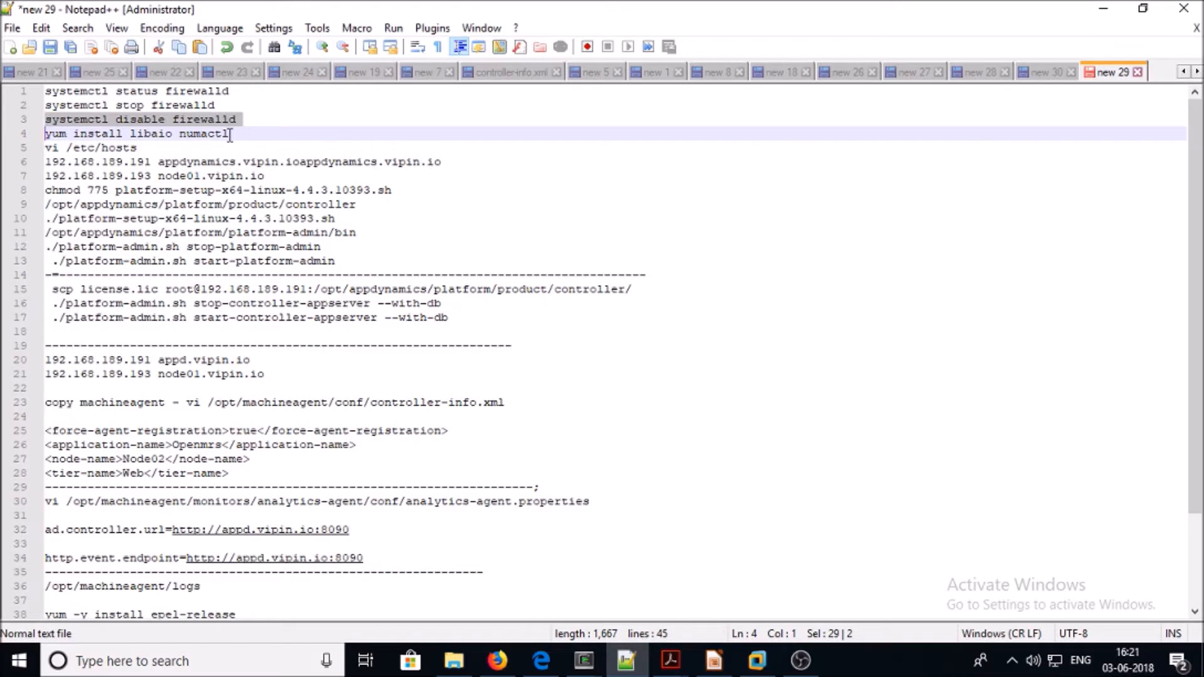
{"action": "left_click_drag", "start_coordinate": [233, 136], "coordinate": [38, 142]}
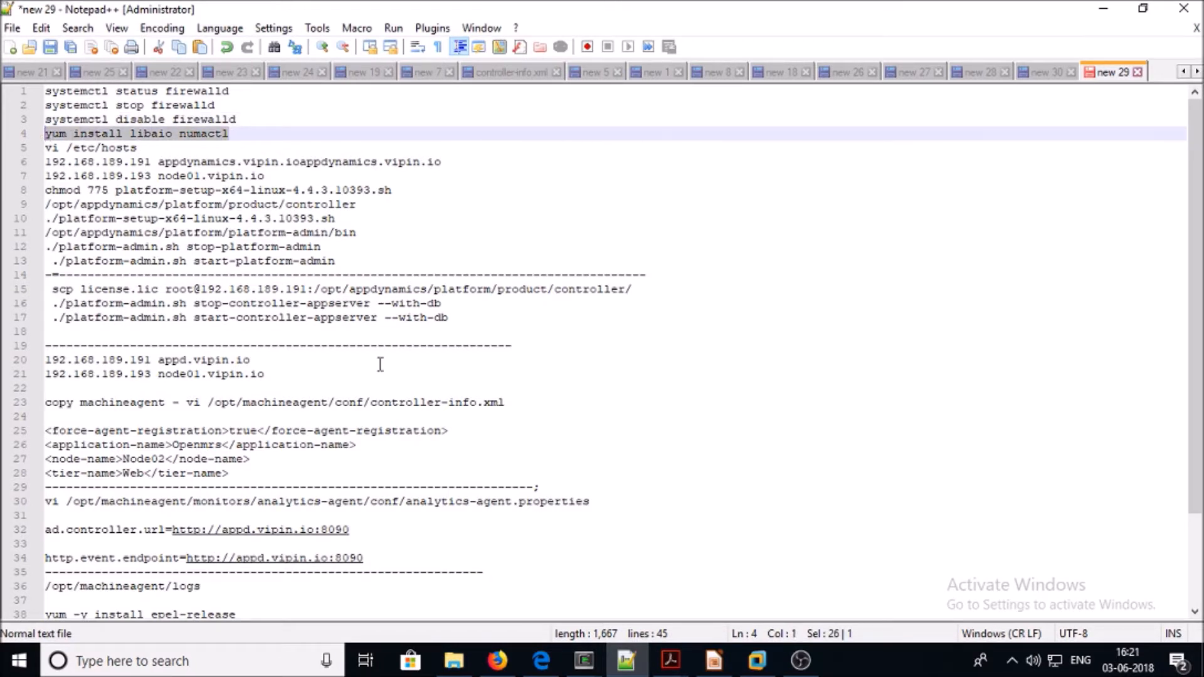
{"action": "mouse_move", "coordinate": [584, 660]}
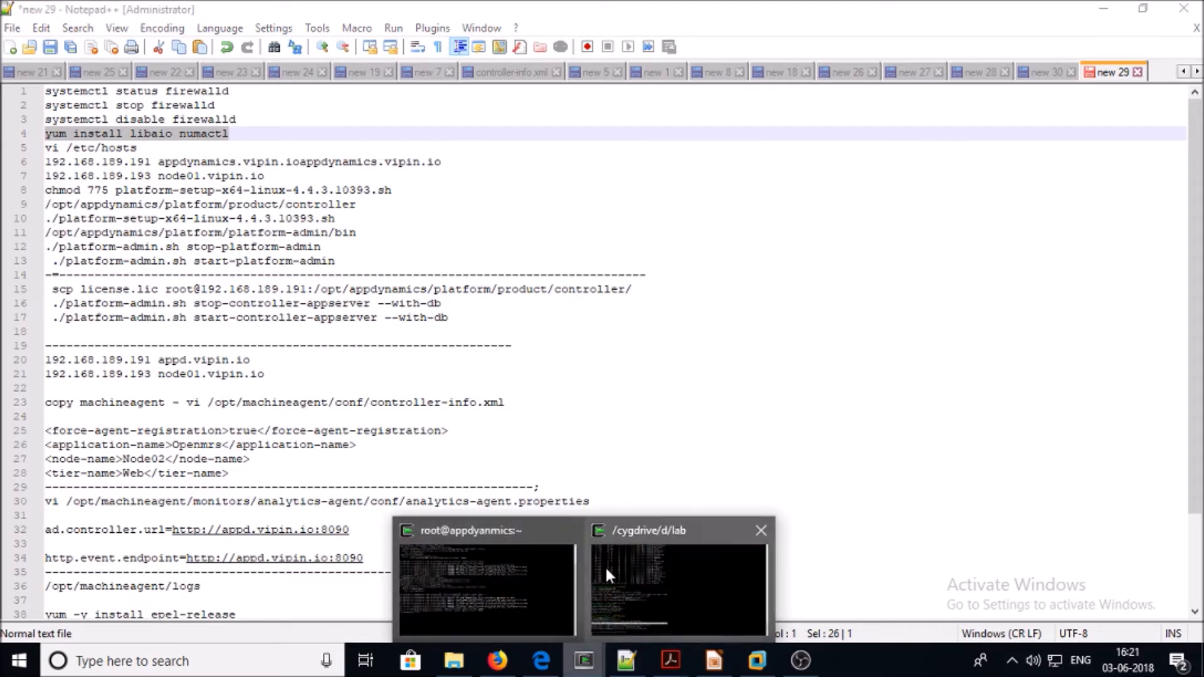
{"action": "left_click", "coordinate": [544, 578]}
{"action": "right_click", "coordinate": [465, 331]}
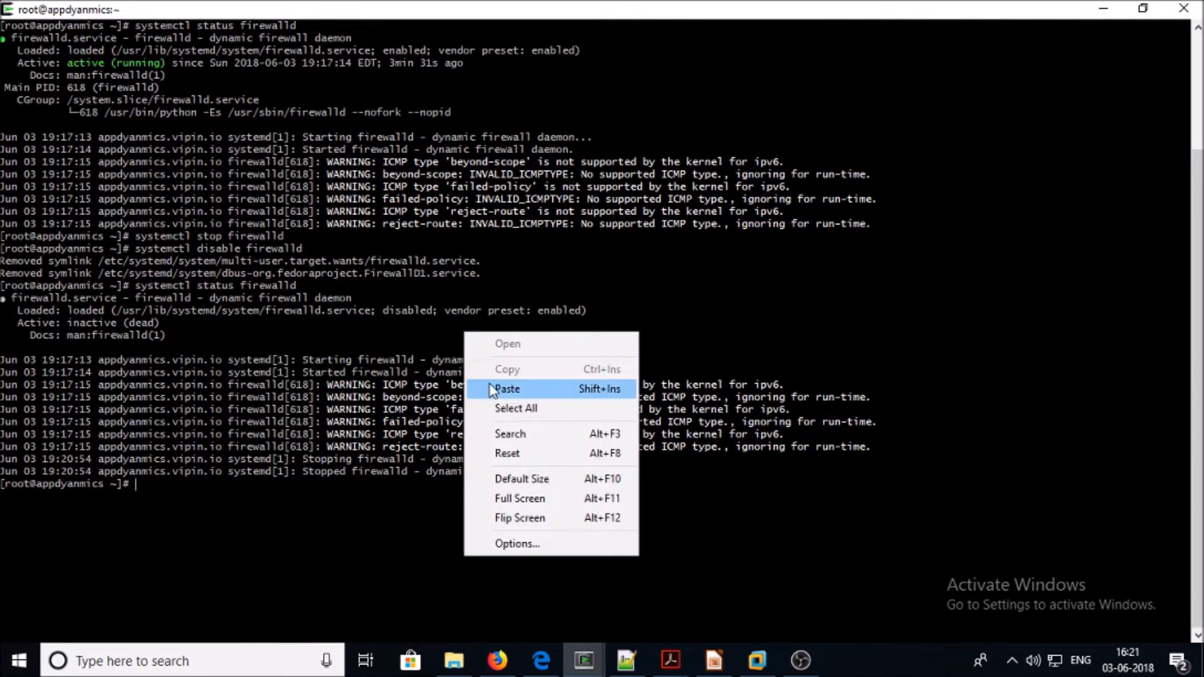
{"action": "left_click", "coordinate": [490, 385]}
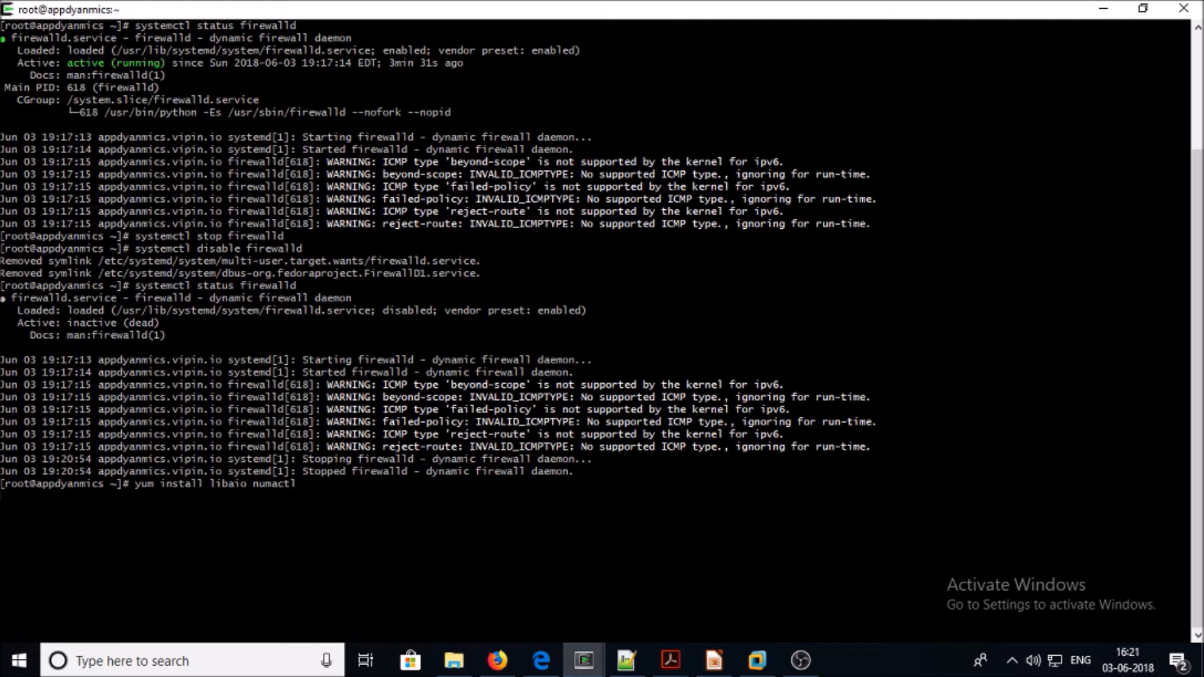
{"action": "key", "text": "Return"}
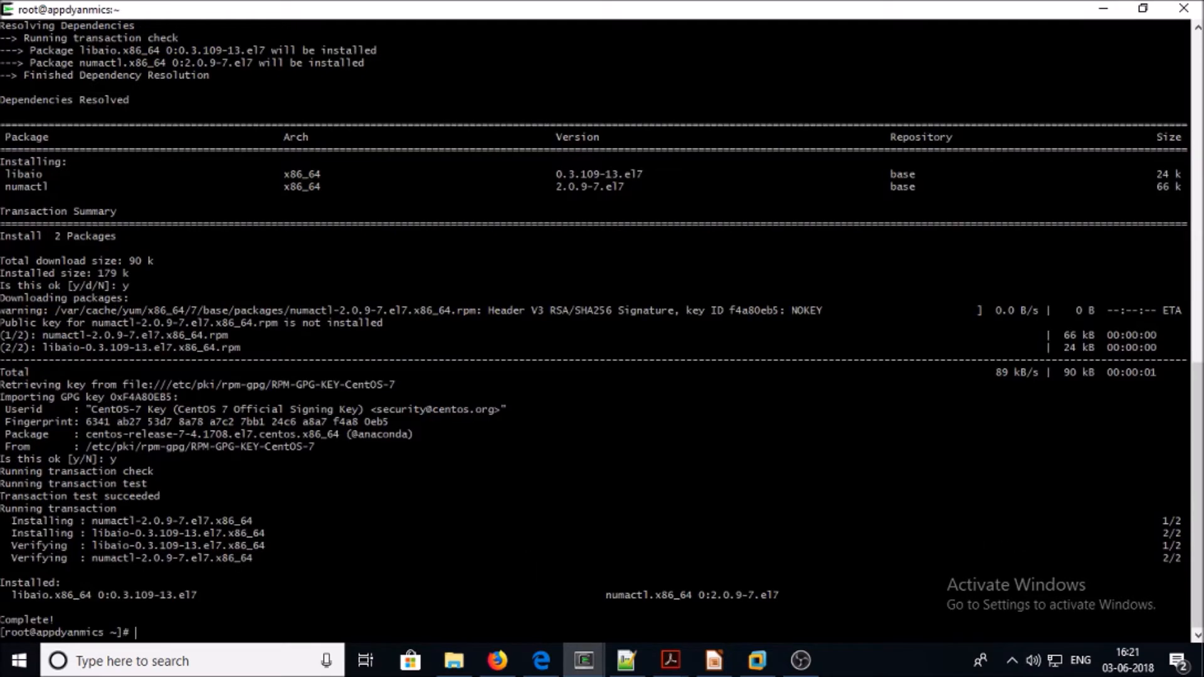
{"action": "type", "text": "clear"}
{"action": "key", "text": "Return"}
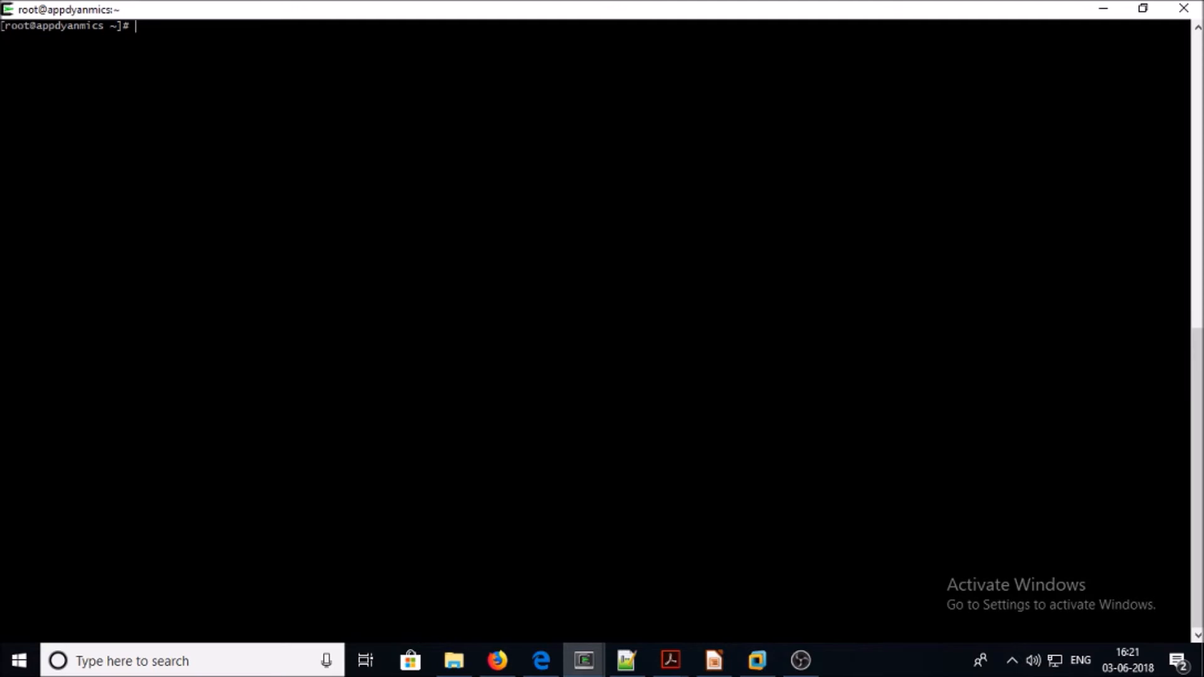
Append '192.168.189.198 appdynamics.vipin.io' to /etc/hosts in vi and save it with :wq
{"action": "type", "text": "vi "}
{"action": "type", "text": "/etc/host"}
{"action": "type", "text": "s"}
{"action": "key", "text": "Return"}
{"action": "key", "text": "i"}
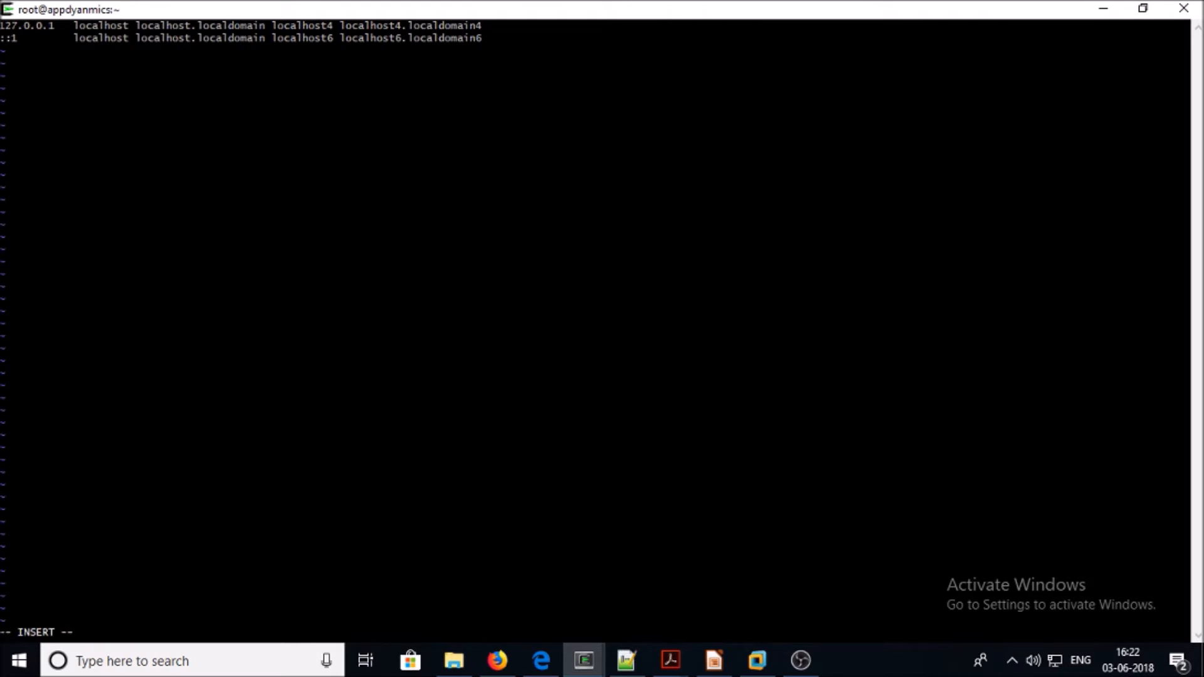
{"action": "key", "text": "Down"}
{"action": "key", "text": "End"}
{"action": "right_click", "coordinate": [65, 131]}
{"action": "left_click", "coordinate": [96, 187]}
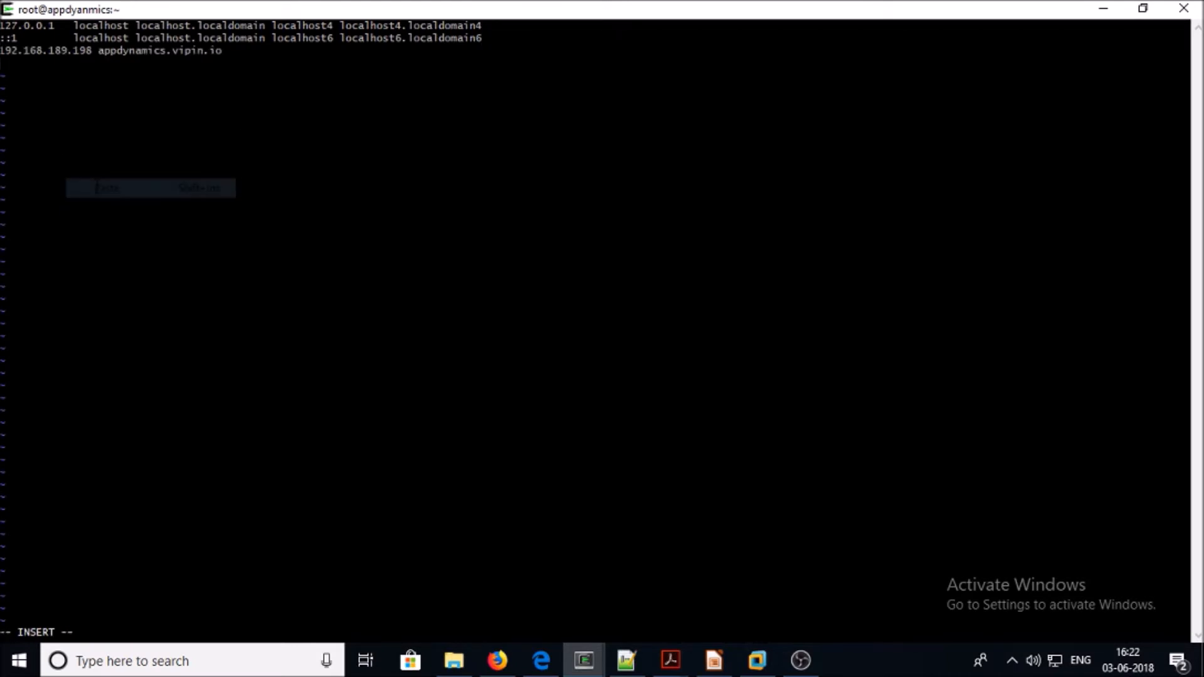
{"action": "key", "text": "Escape"}
{"action": "type", "text": ":wq"}
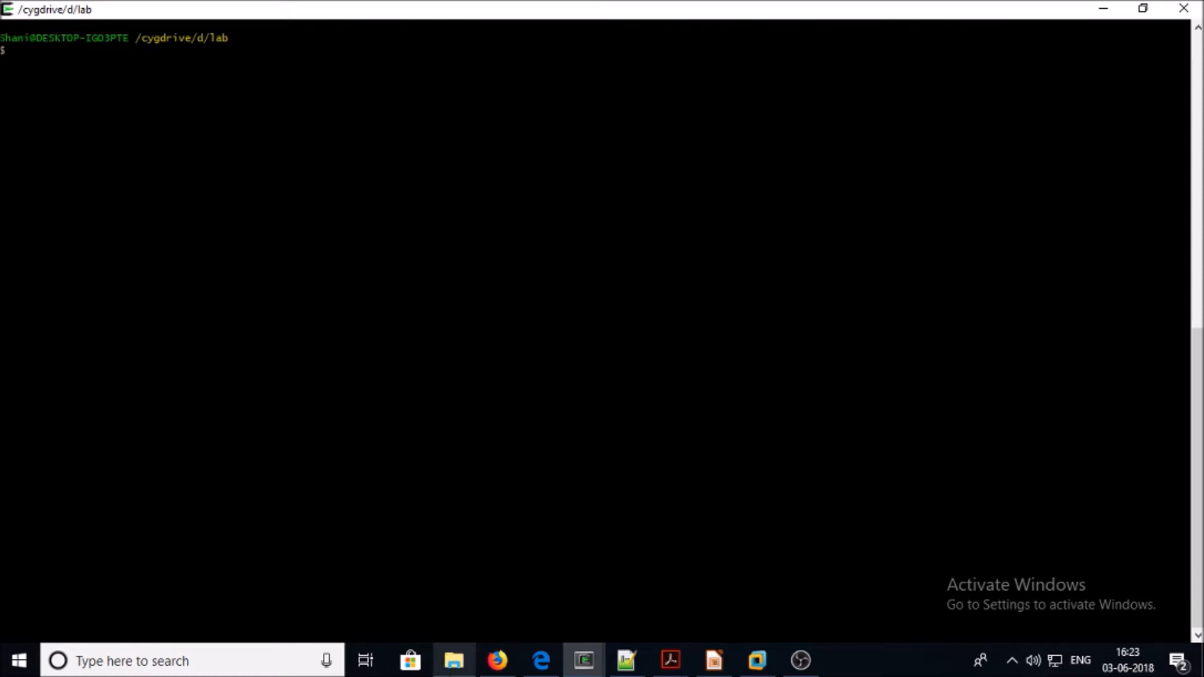
Take the lab appdynamics folder path for the scp copy, then return to the server's SSH session
{"action": "left_click", "coordinate": [453, 660]}
{"action": "left_click", "coordinate": [502, 56]}
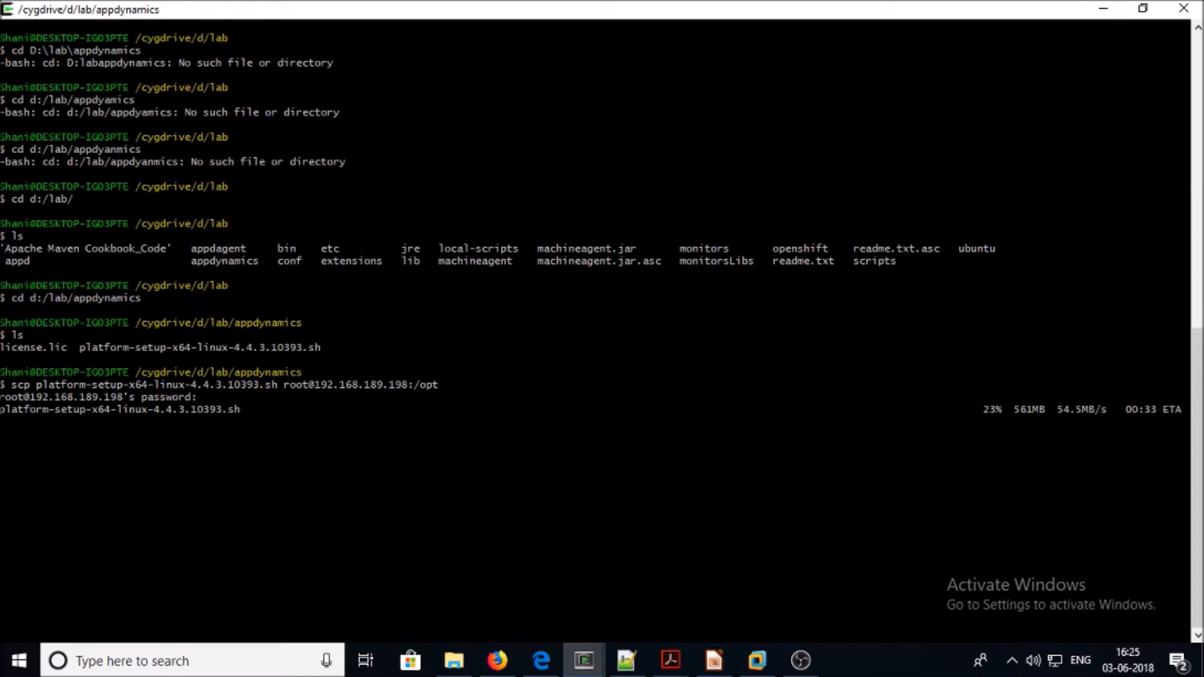
{"action": "mouse_move", "coordinate": [583, 658]}
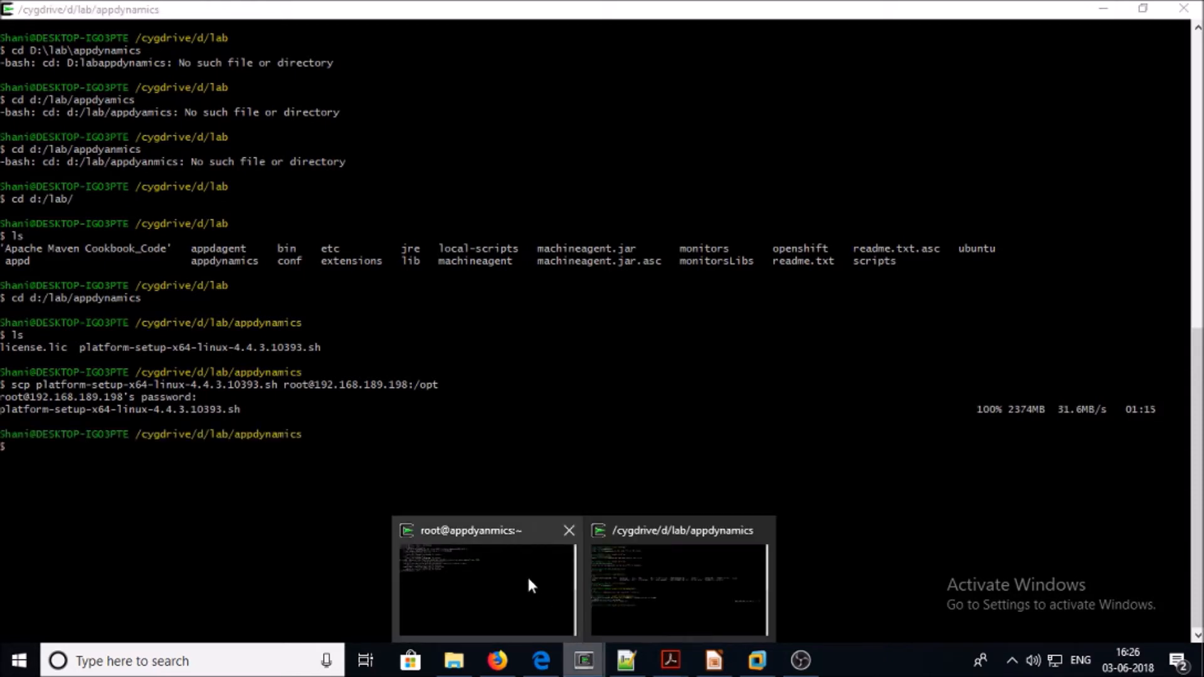
{"action": "left_click", "coordinate": [529, 581]}
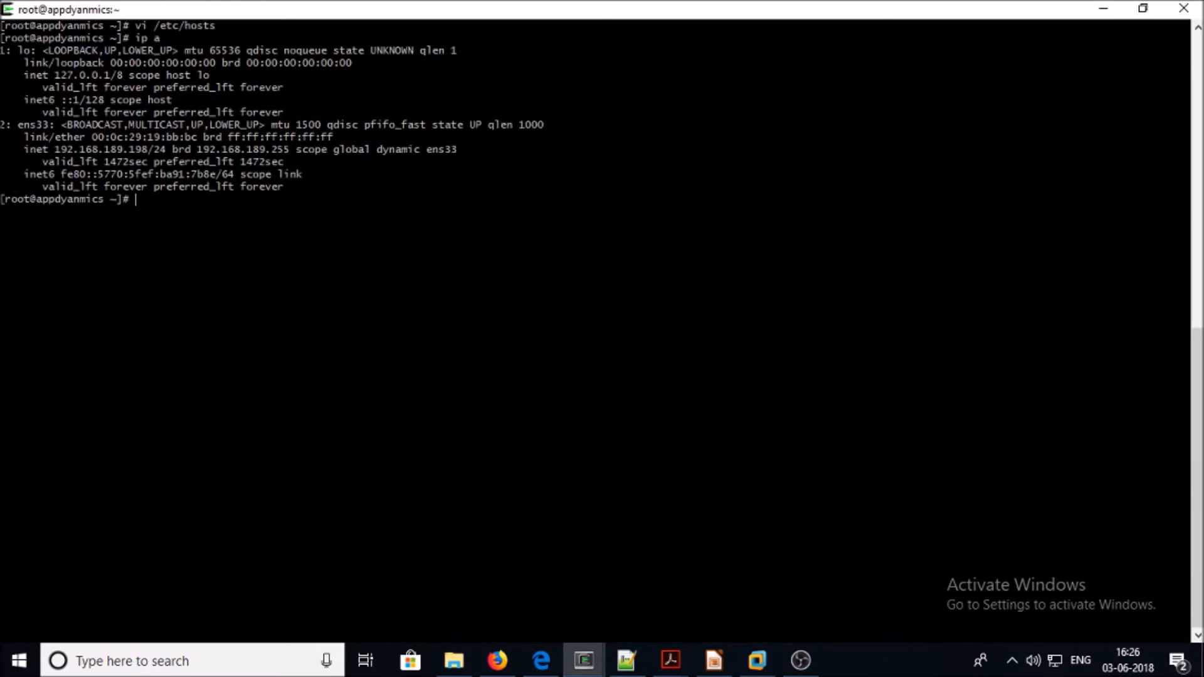
List /opt on the server to confirm platform-setup-x64-linux-4.4.3.10393.sh is there
{"action": "type", "text": "cd /opt"}
{"action": "key", "text": "Return"}
{"action": "type", "text": "ls"}
{"action": "key", "text": "Return"}
{"action": "type", "text": "clear"}
{"action": "key", "text": "Return"}
{"action": "type", "text": "ls"}
{"action": "key", "text": "Return"}
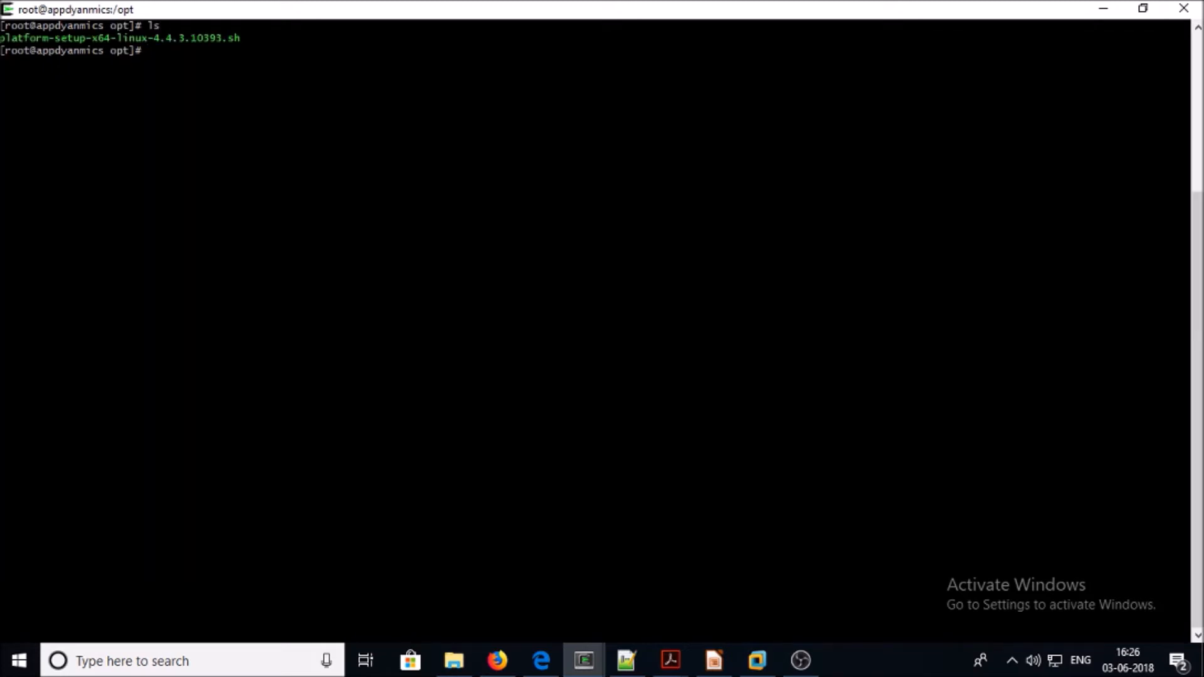
Copy the chmod 775 command line for the setup script from the Notepad++ notes
{"action": "left_click", "coordinate": [626, 660]}
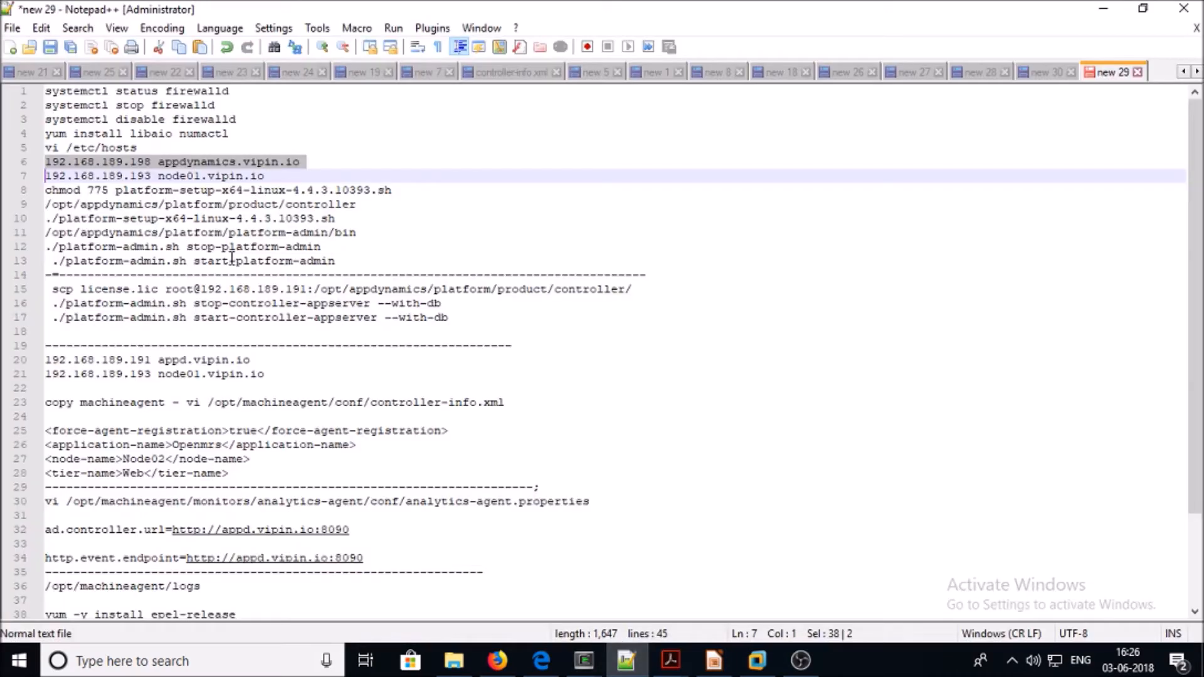
{"action": "double_click", "coordinate": [172, 190]}
{"action": "triple_click", "coordinate": [172, 191]}
{"action": "left_click", "coordinate": [172, 191]}
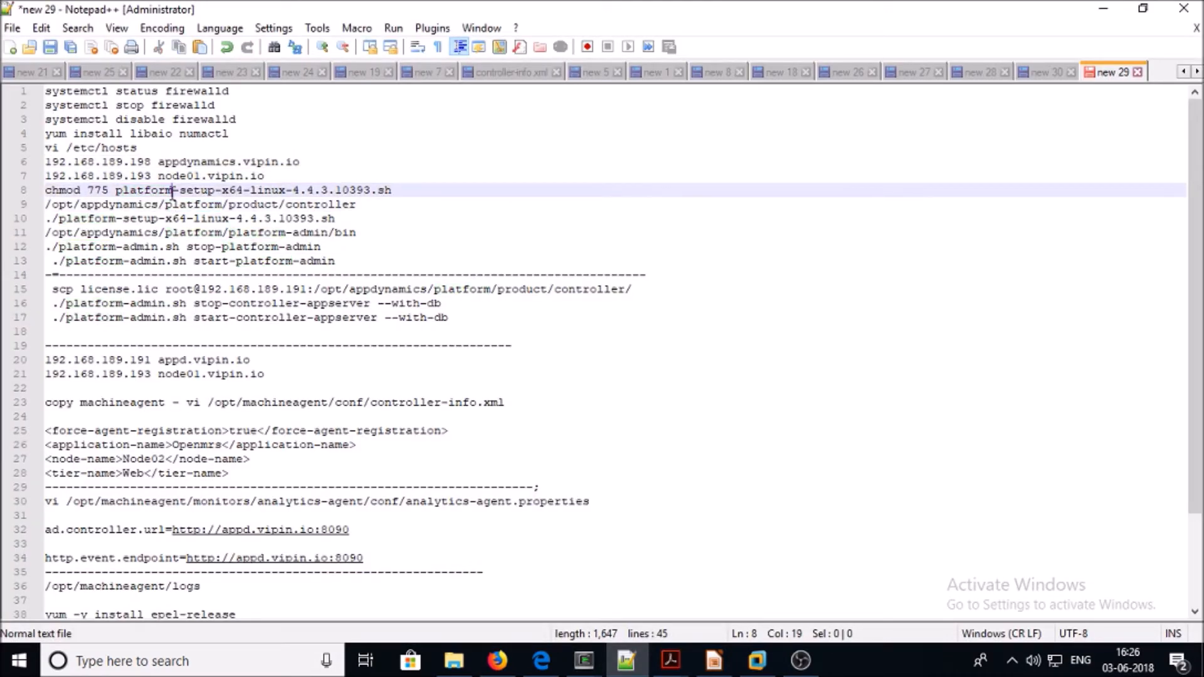
{"action": "double_click", "coordinate": [173, 192]}
{"action": "triple_click", "coordinate": [173, 192]}
{"action": "triple_click", "coordinate": [172, 193]}
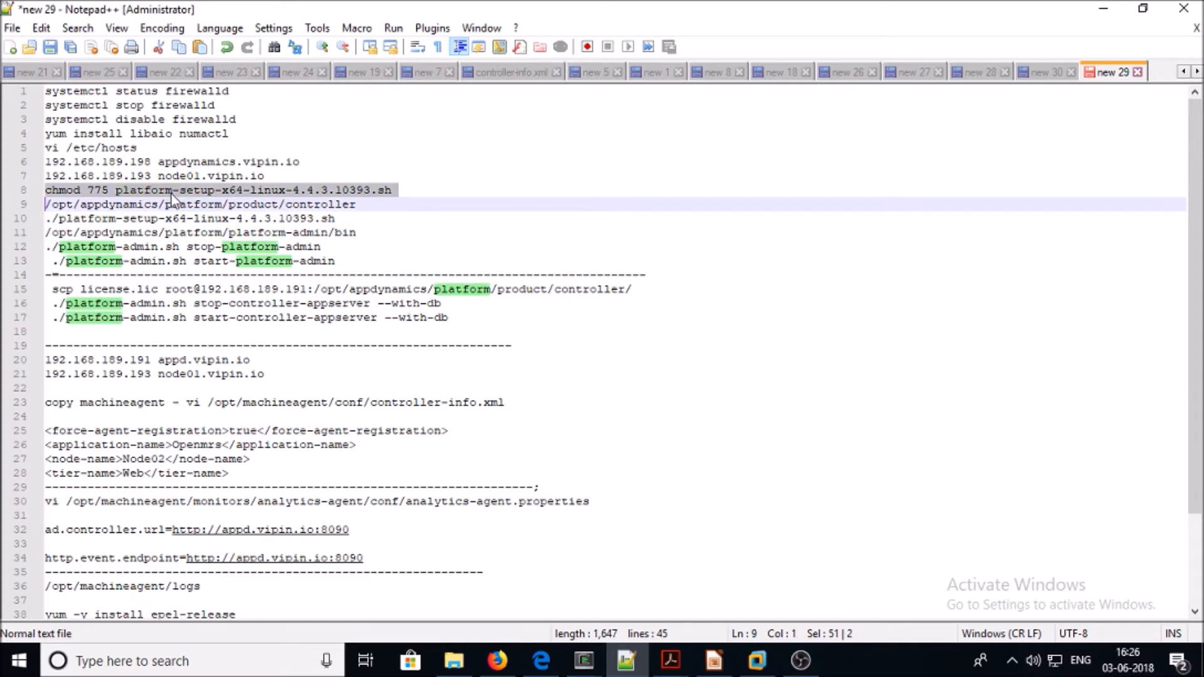
{"action": "right_click", "coordinate": [172, 194]}
{"action": "left_click", "coordinate": [220, 224]}
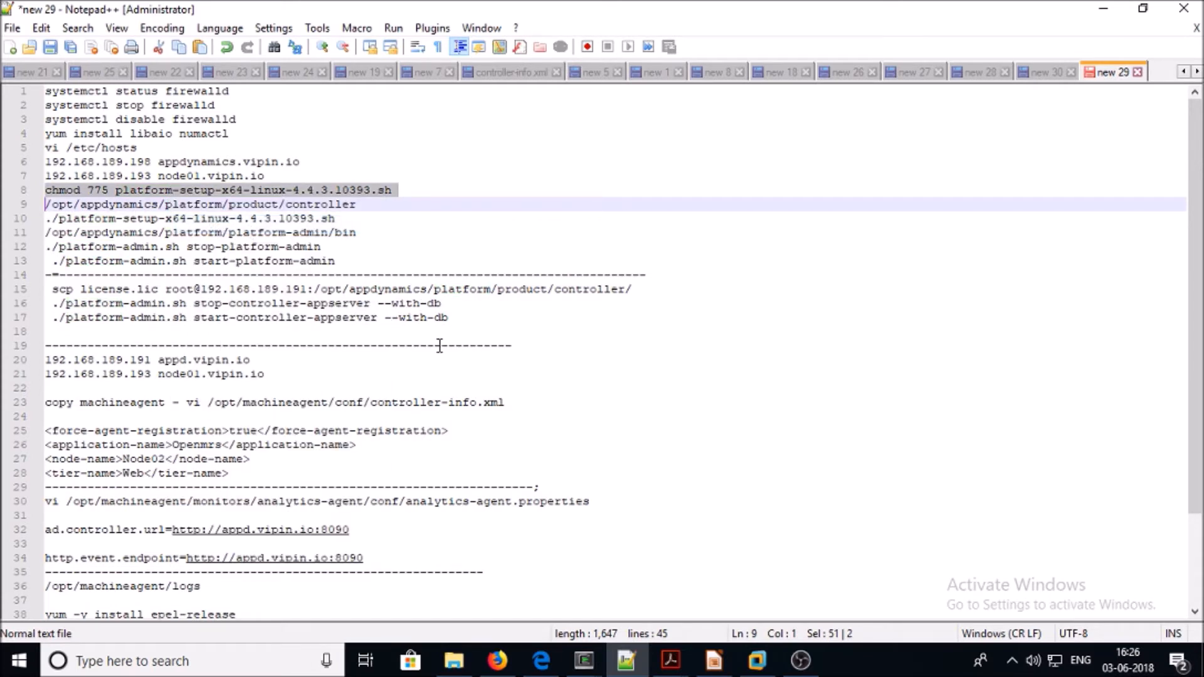
Make the installer executable with chmod 775 and run ./platform-setup-x64-linux-4.4.3.10393.sh
{"action": "left_click", "coordinate": [584, 660]}
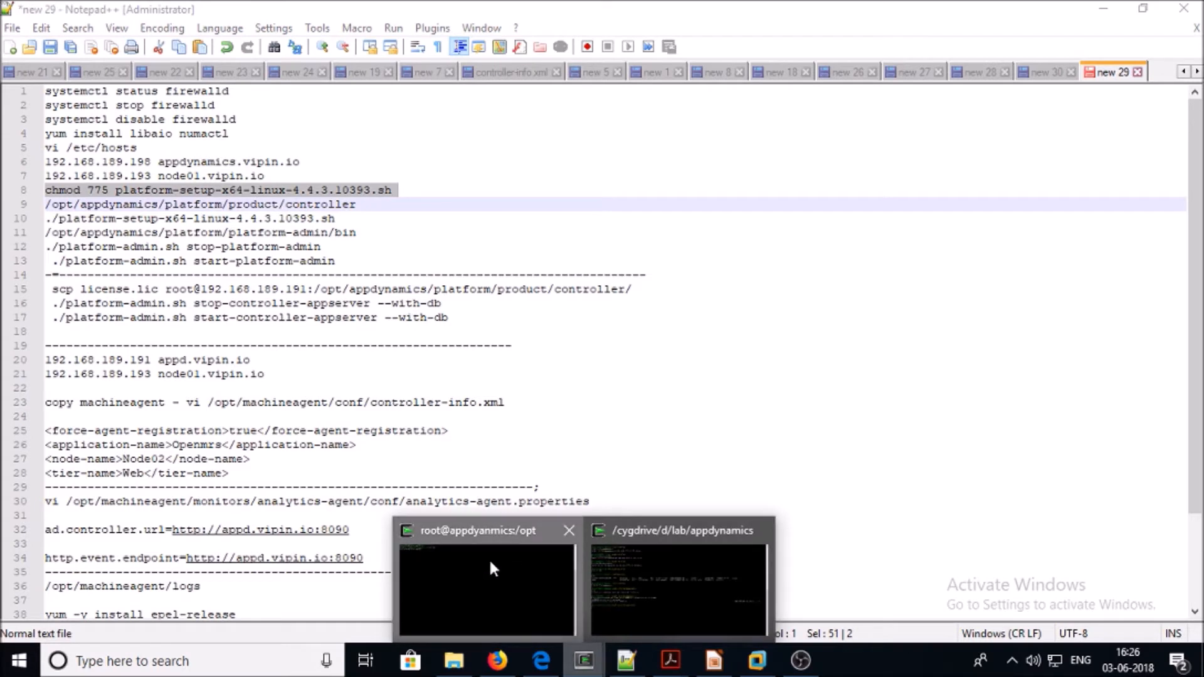
{"action": "left_click", "coordinate": [488, 558]}
{"action": "right_click", "coordinate": [371, 215]}
{"action": "left_click", "coordinate": [433, 271]}
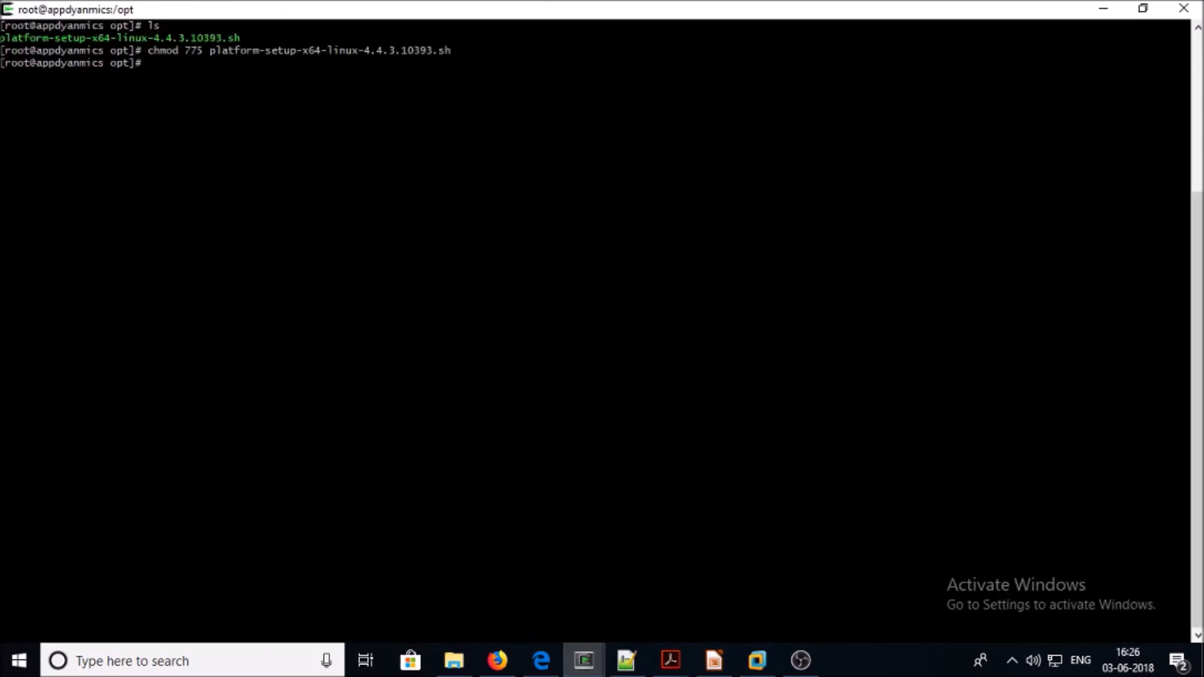
{"action": "type", "text": "./pla"}
{"action": "key", "text": "Tab"}
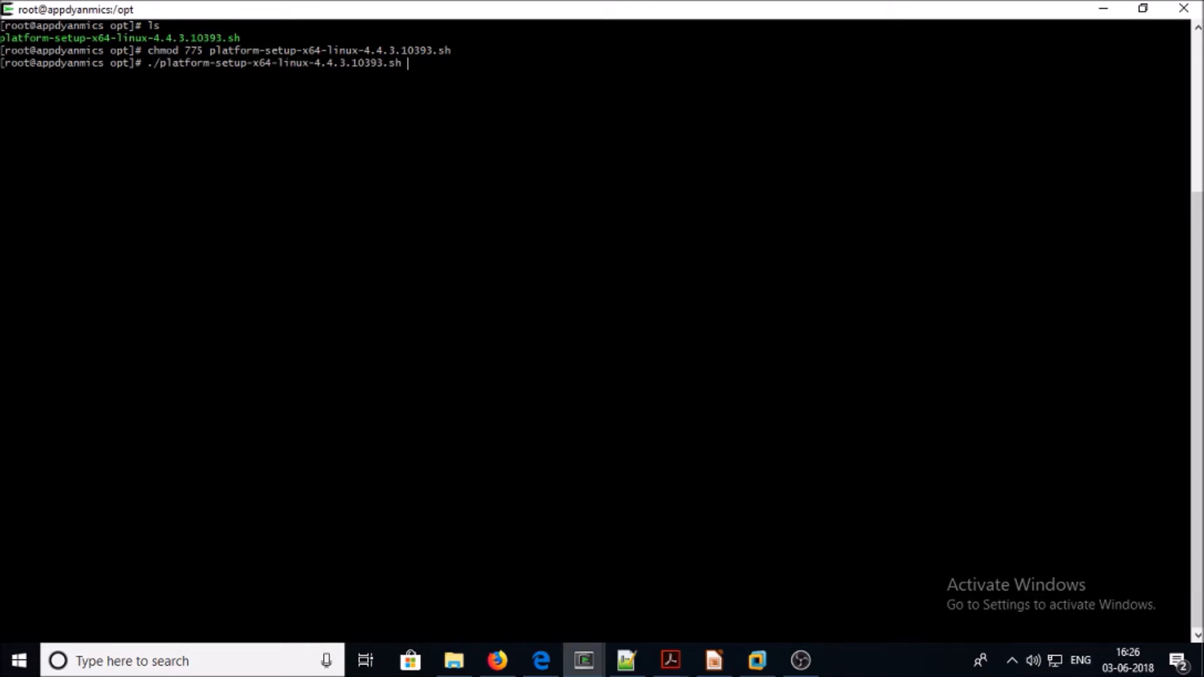
{"action": "key", "text": "Return"}
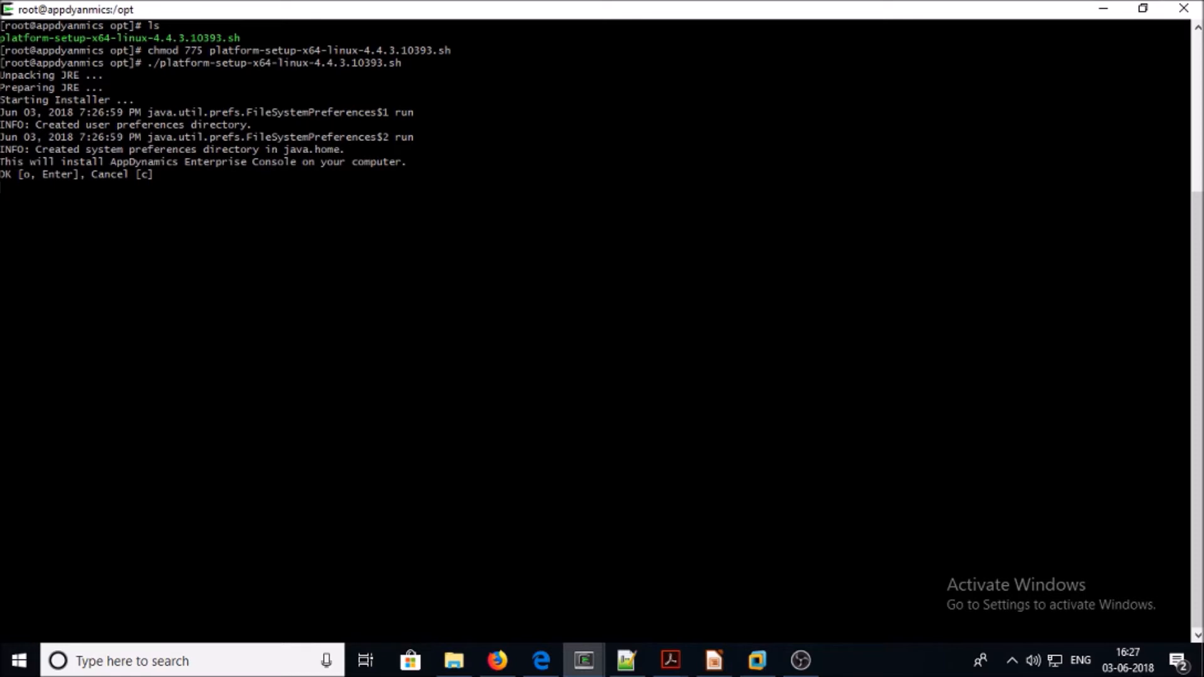
Confirm the Enterprise Console install, accept the license with 1, and keep /opt/appdynamics/platform
{"action": "key", "text": "Return"}
{"action": "key", "text": "Return"}
{"action": "key", "text": "Return"}
{"action": "key", "text": "Return"}
{"action": "key", "text": "Return"}
{"action": "key", "text": "Return"}
{"action": "key", "text": "Return"}
{"action": "key", "text": "Return"}
{"action": "key", "text": "Return"}
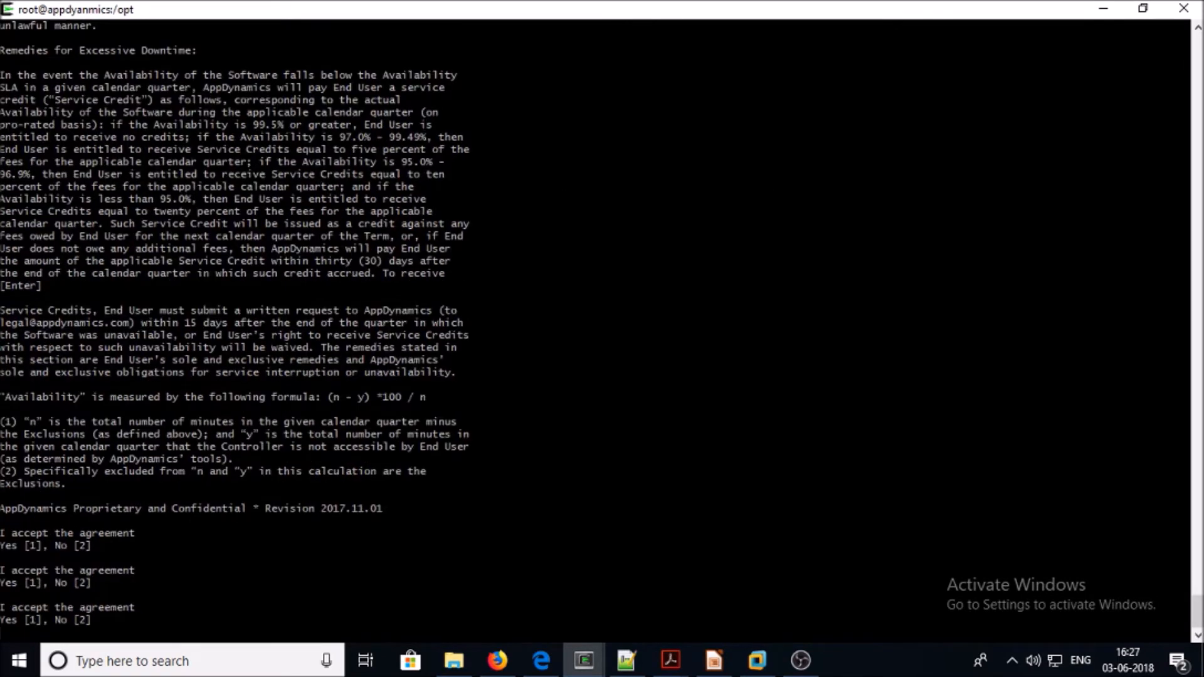
{"action": "type", "text": "1"}
{"action": "key", "text": "Return"}
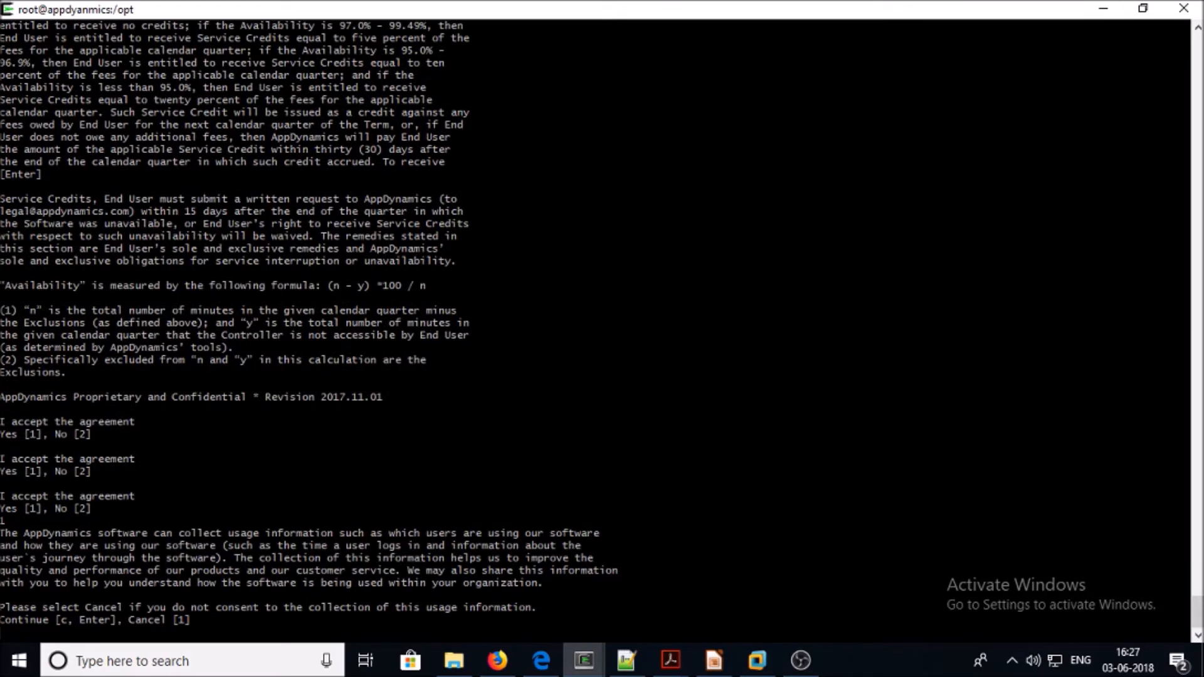
{"action": "key", "text": "Return"}
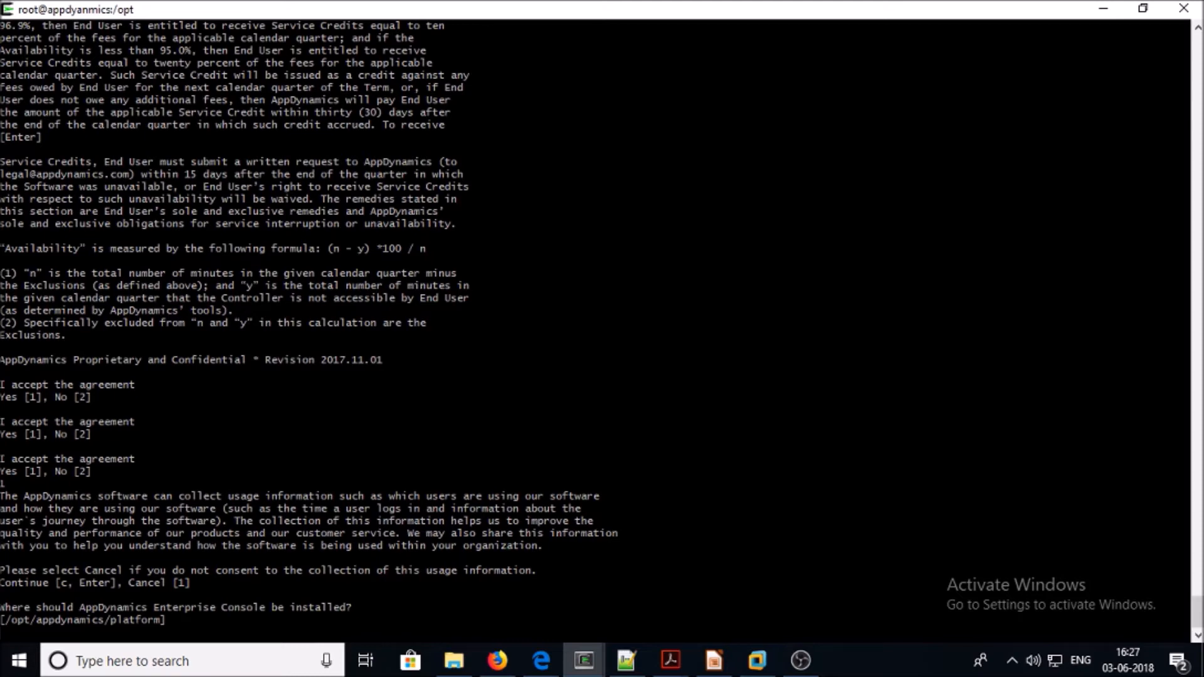
{"action": "key", "text": "Return"}
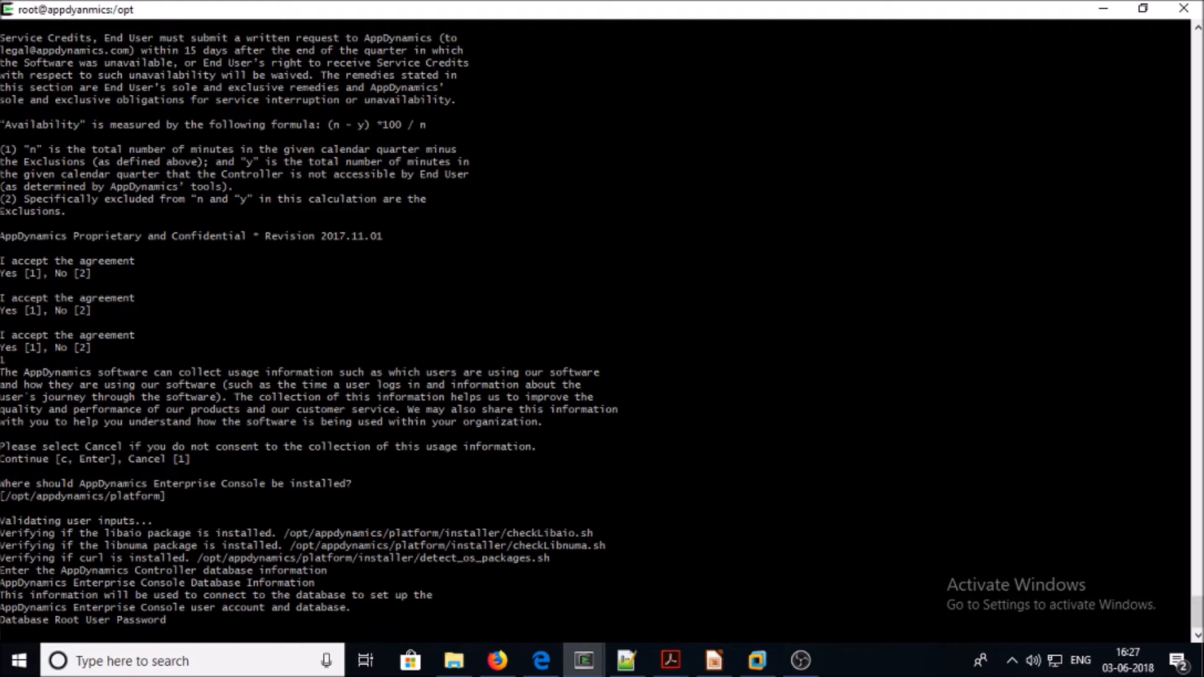
Set and confirm the database root password, keep port 3377, and set the Enterprise Console database password
{"action": "key", "text": "Return"}
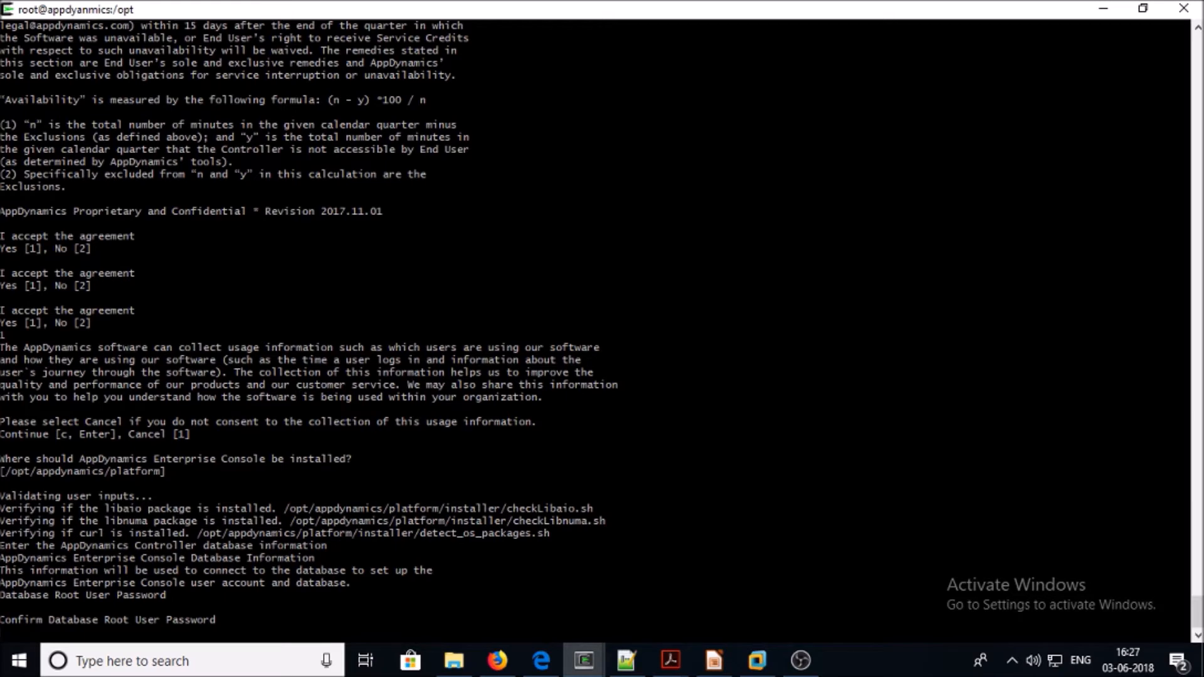
{"action": "key", "text": "Return"}
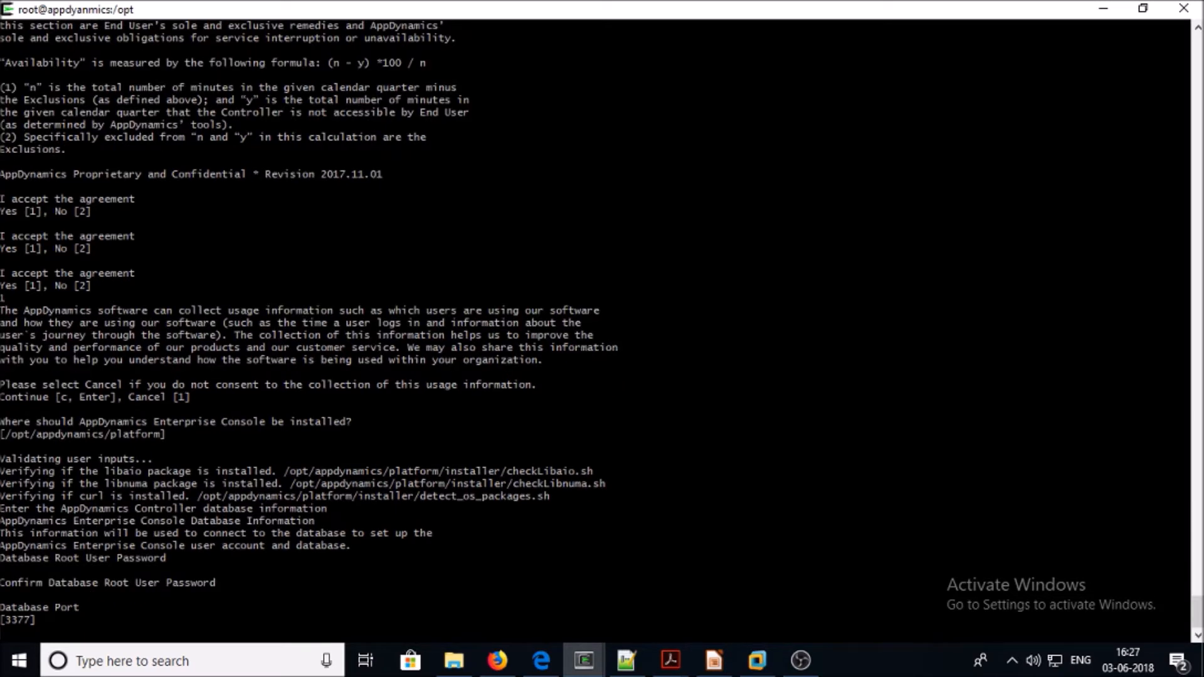
{"action": "key", "text": "Return"}
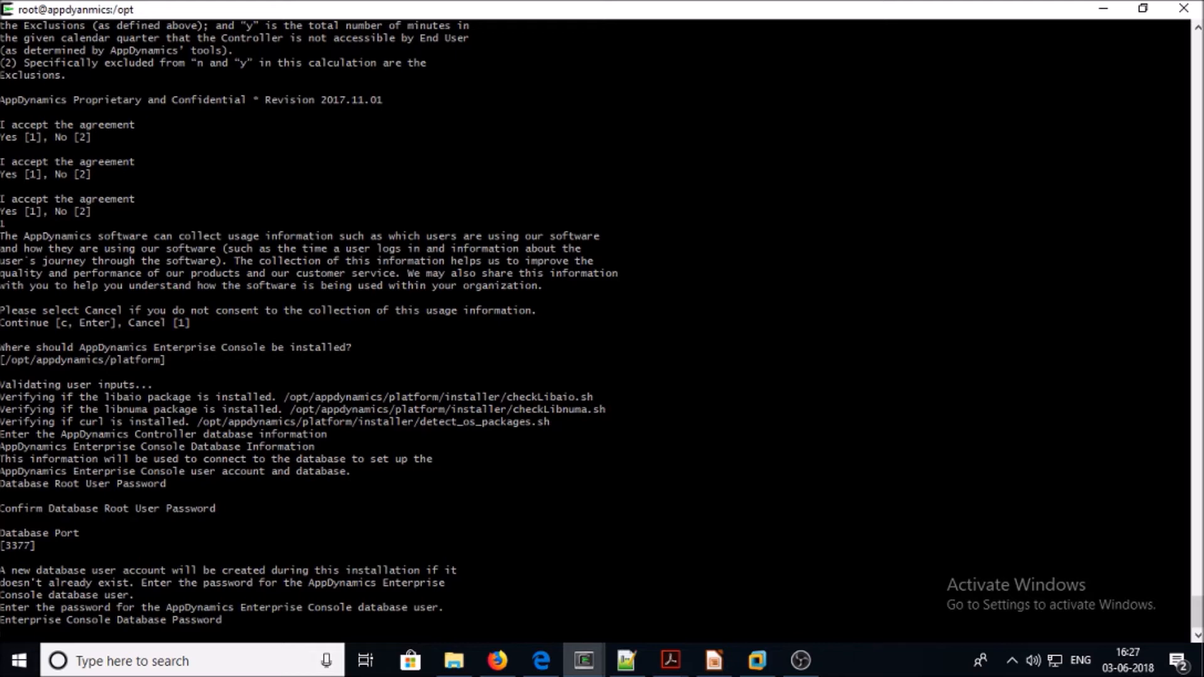
{"action": "key", "text": "Return"}
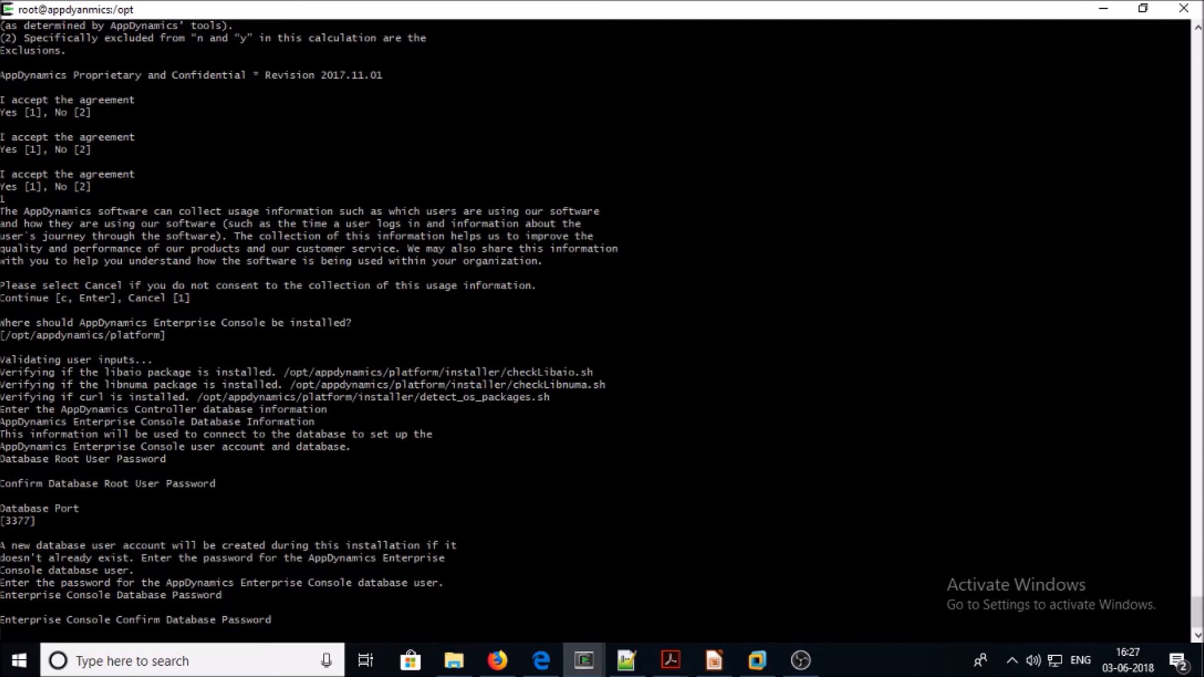
{"action": "key", "text": "Return"}
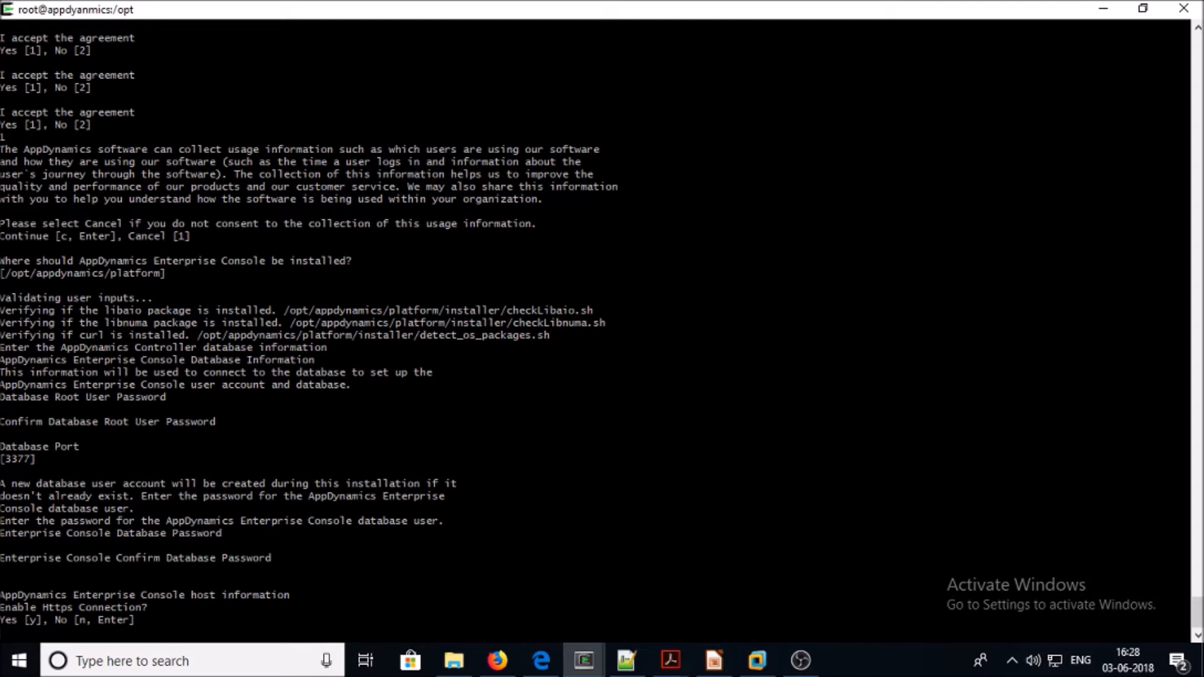
Enable HTTPS with y and enter appdynamics.vipin.io as the host name
{"action": "type", "text": "y"}
{"action": "key", "text": "Return"}
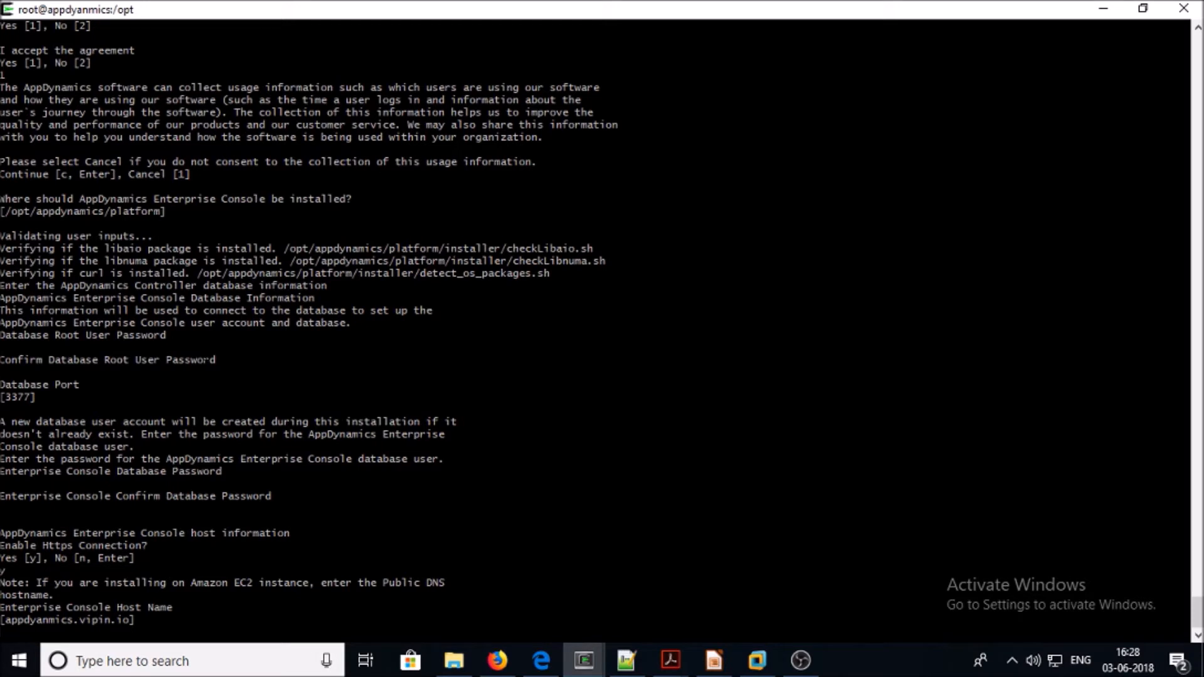
{"action": "left_click_drag", "start_coordinate": [131, 620], "coordinate": [9, 621]}
{"action": "right_click", "coordinate": [11, 622]}
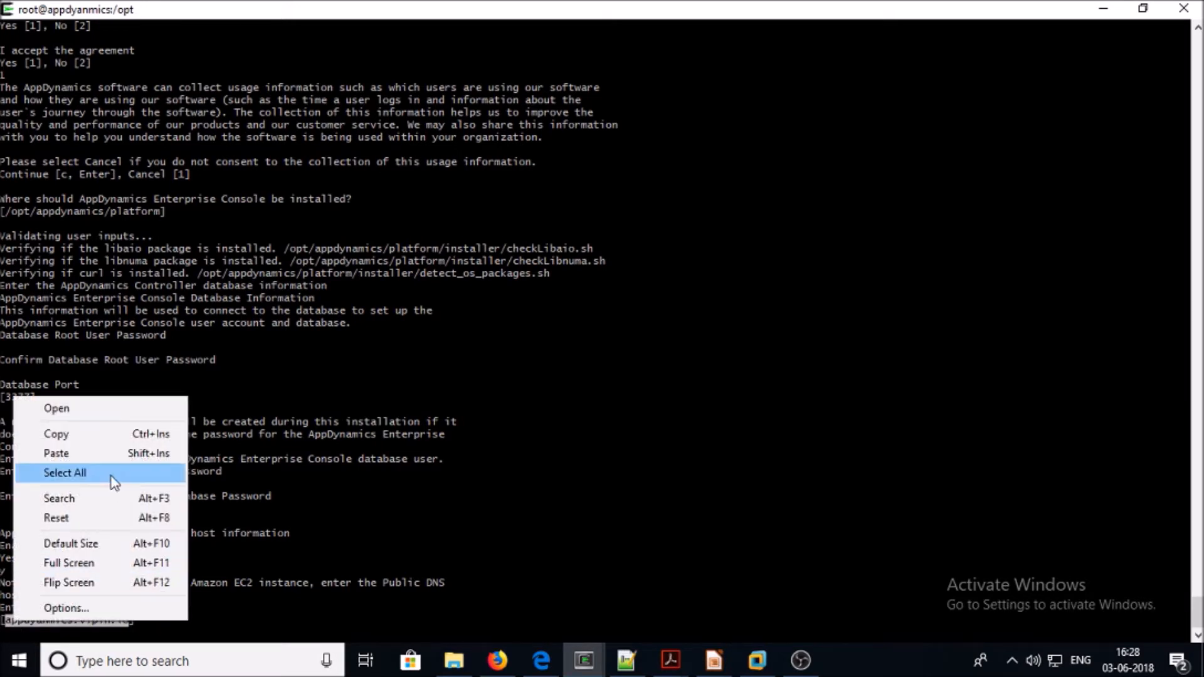
{"action": "right_click", "coordinate": [125, 438]}
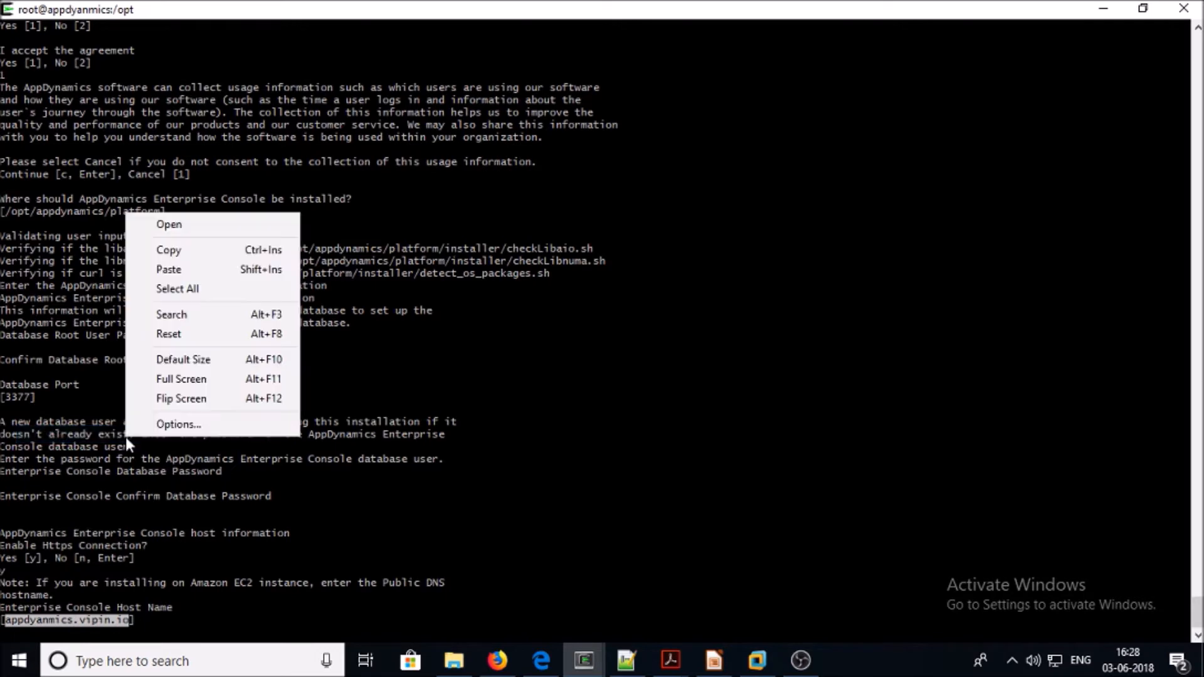
{"action": "left_click", "coordinate": [176, 265]}
{"action": "key", "text": "Return"}
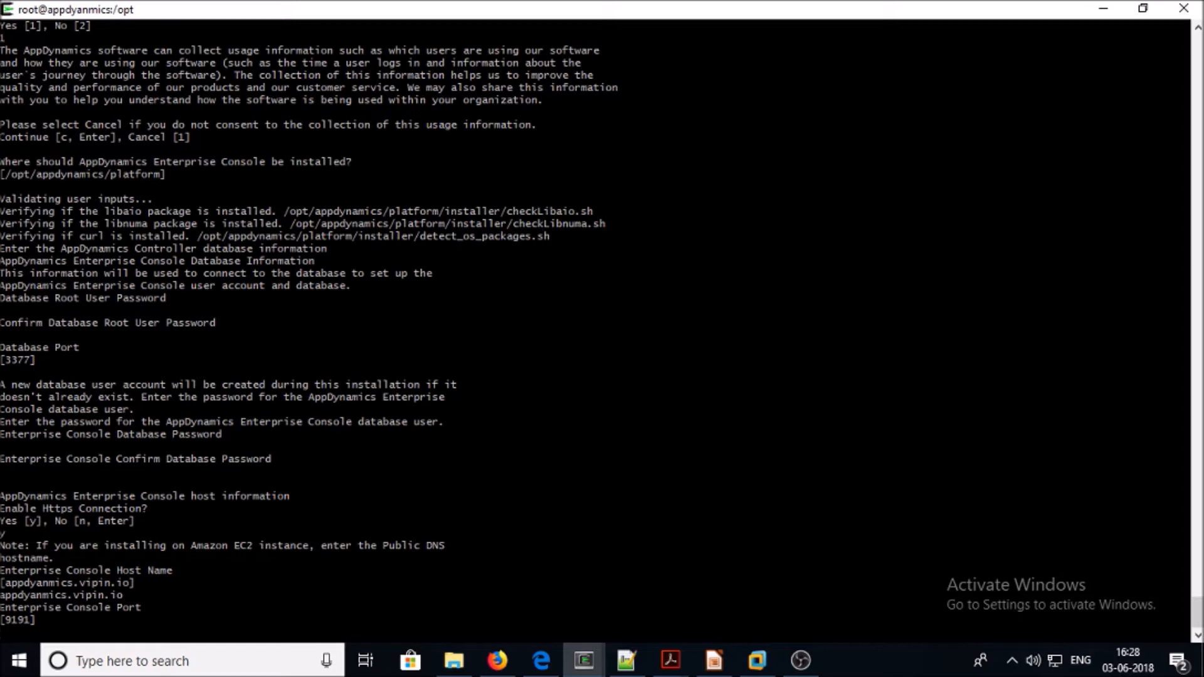
Keep port 9191 and set and confirm the Enterprise Console admin password
{"action": "key", "text": "Return"}
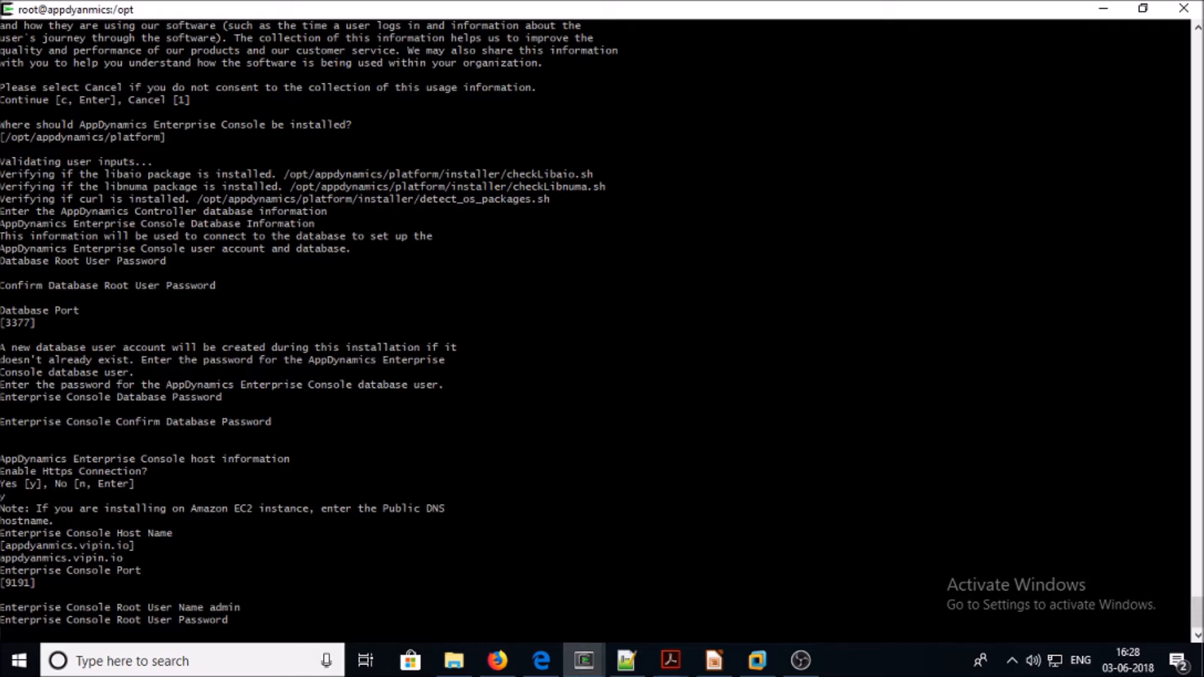
{"action": "key", "text": "Return"}
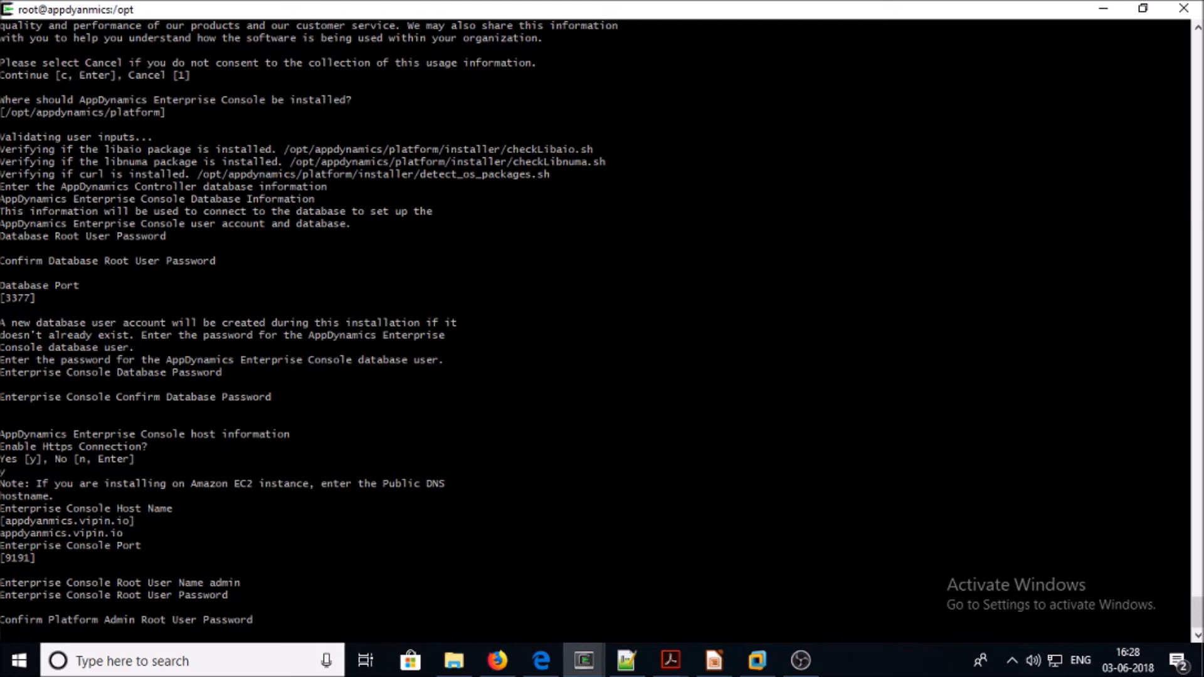
{"action": "key", "text": "Return"}
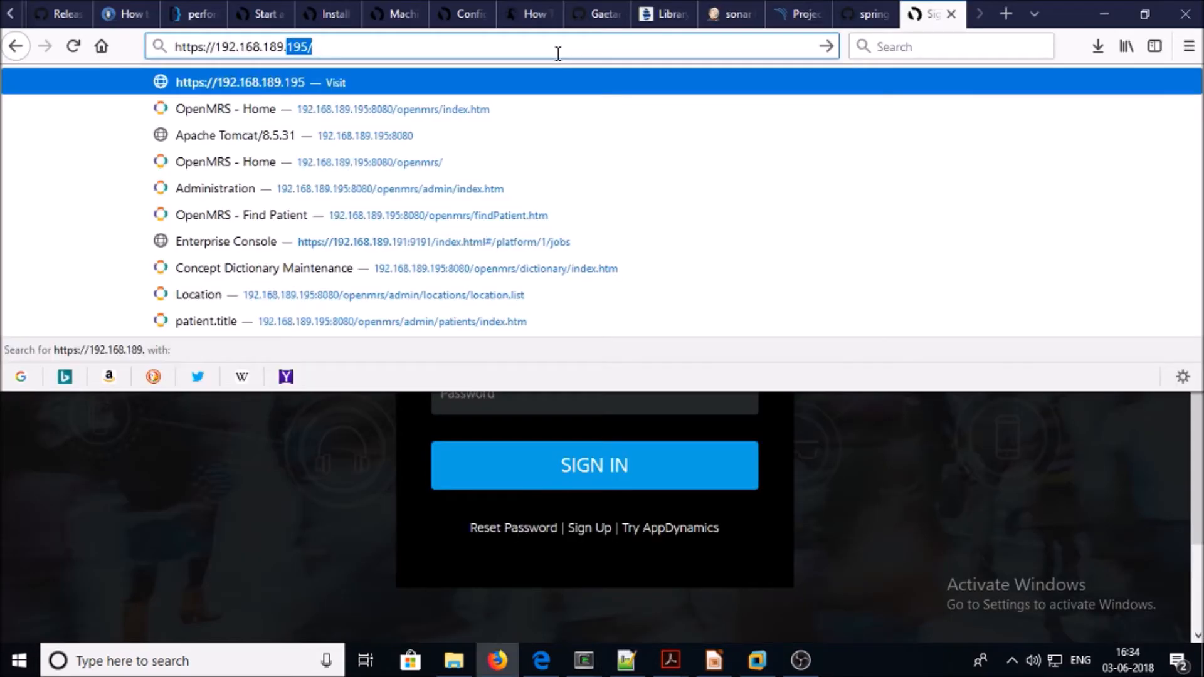
{"action": "type", "text": "198:9191"}
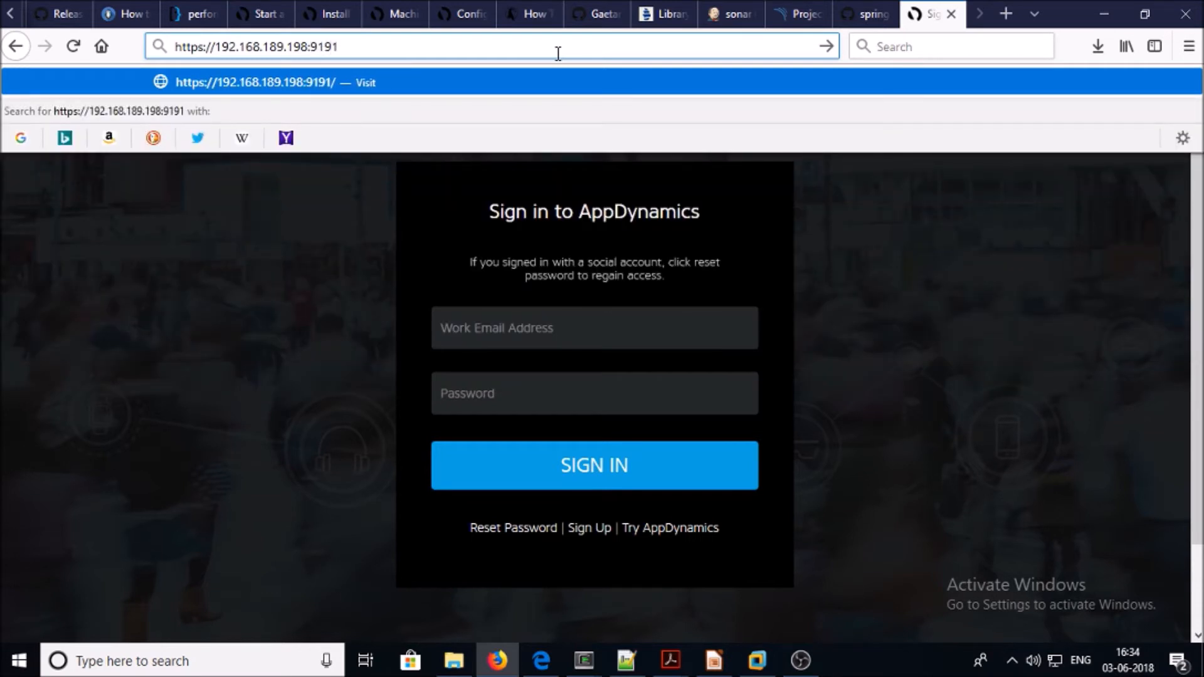
Add a security exception for 192.168.189.198:9191's self-signed certificate, log in, and skip saving the login
{"action": "key", "text": "Return"}
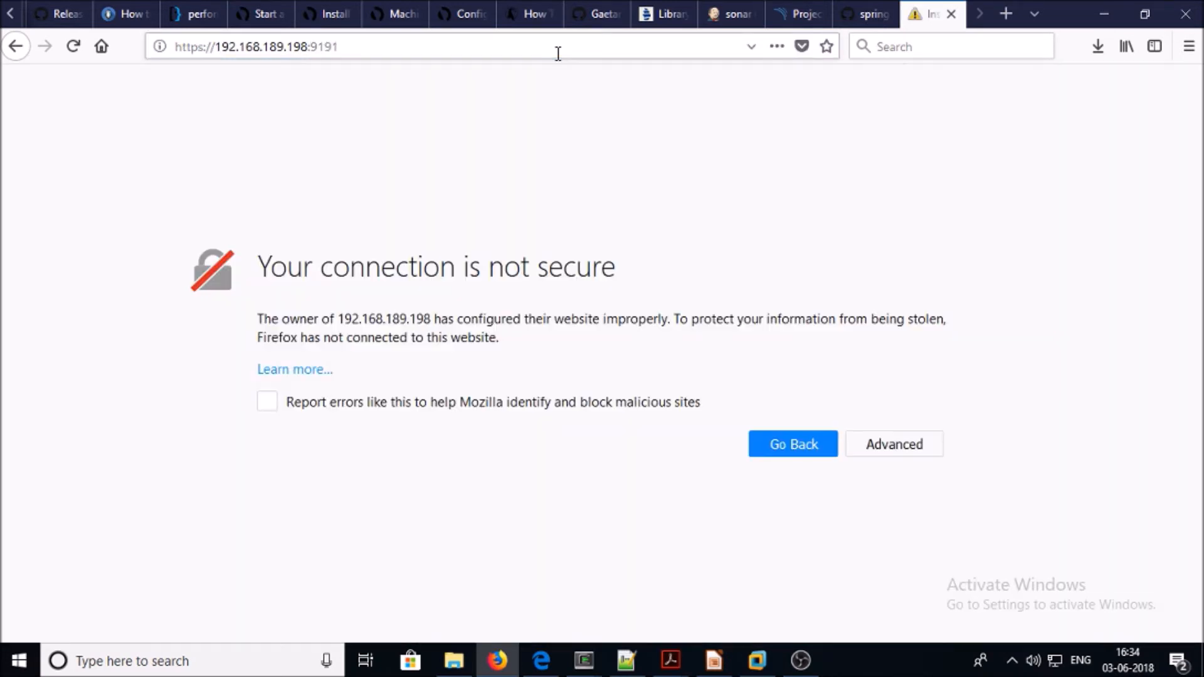
{"action": "left_click", "coordinate": [895, 446]}
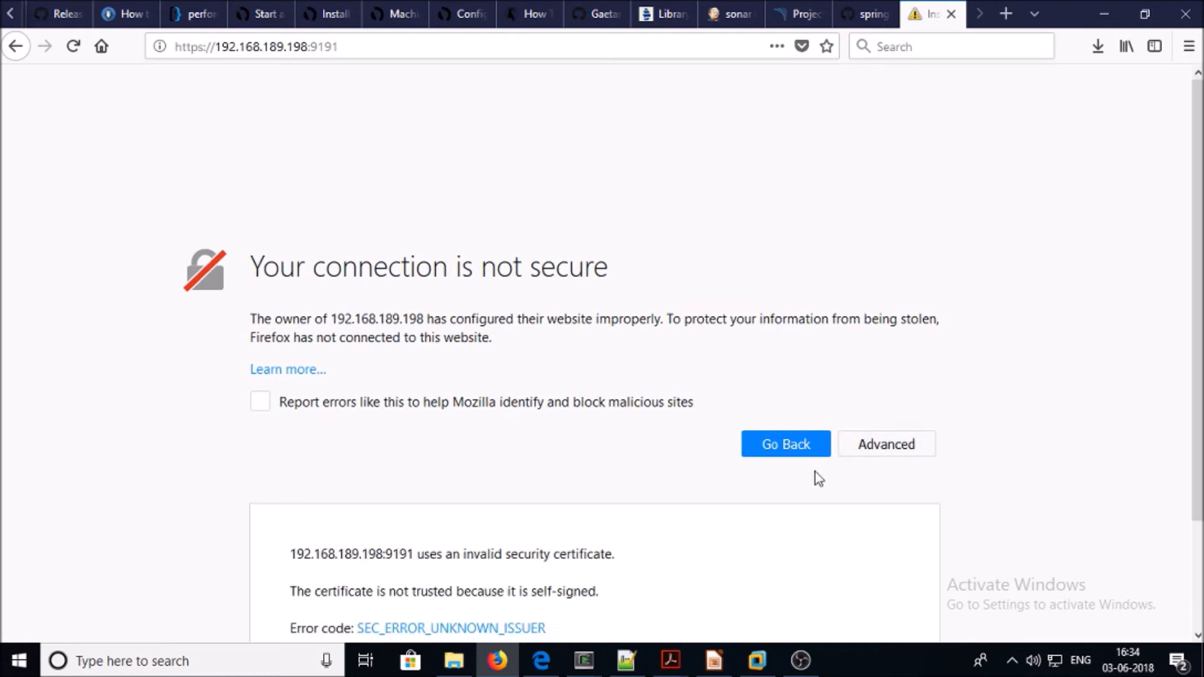
{"action": "left_click", "coordinate": [852, 582]}
{"action": "left_click", "coordinate": [834, 263]}
{"action": "left_click", "coordinate": [724, 465]}
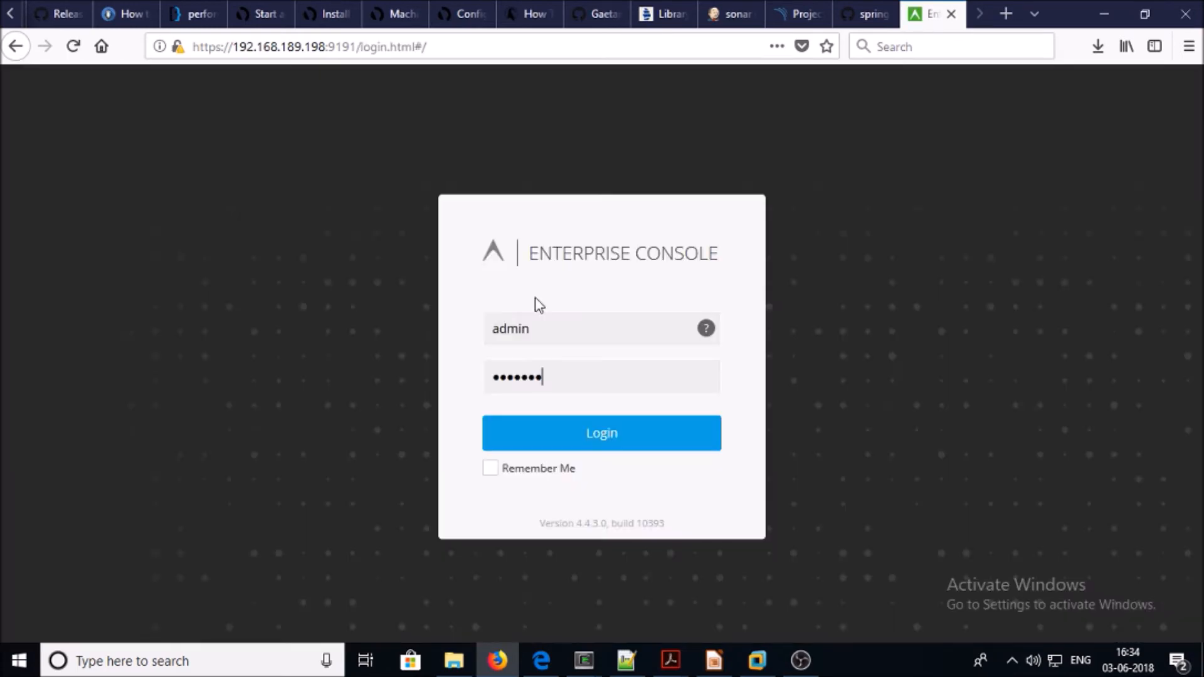
{"action": "left_click", "coordinate": [571, 431]}
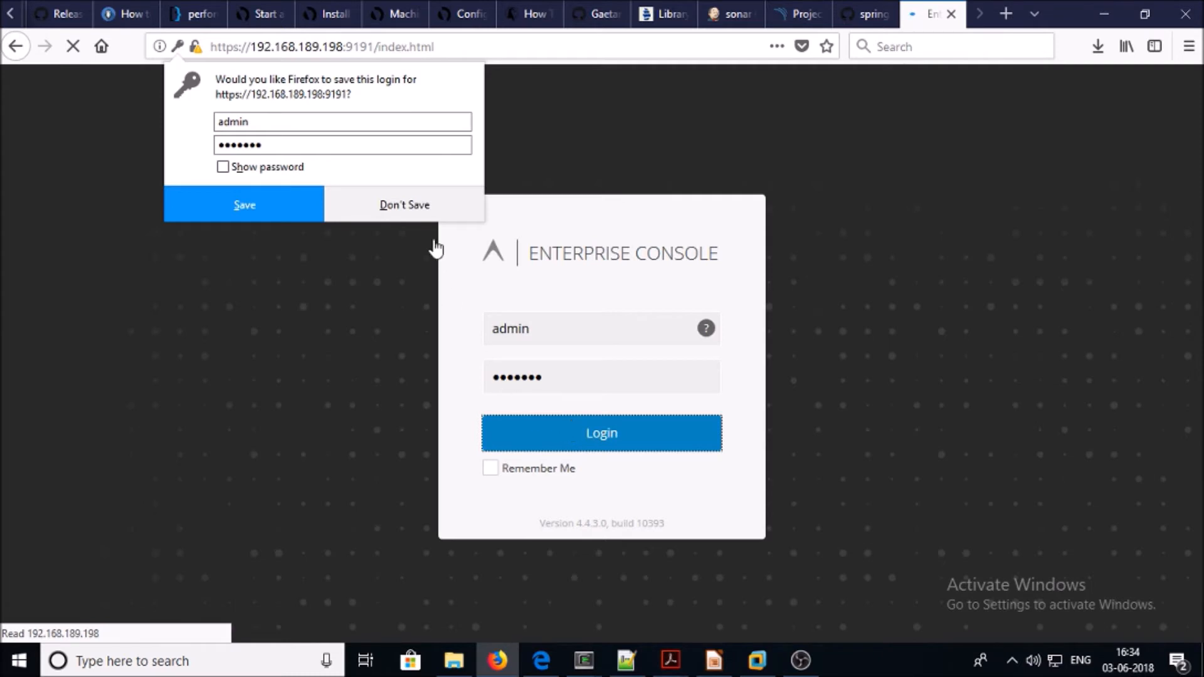
{"action": "left_click", "coordinate": [413, 211]}
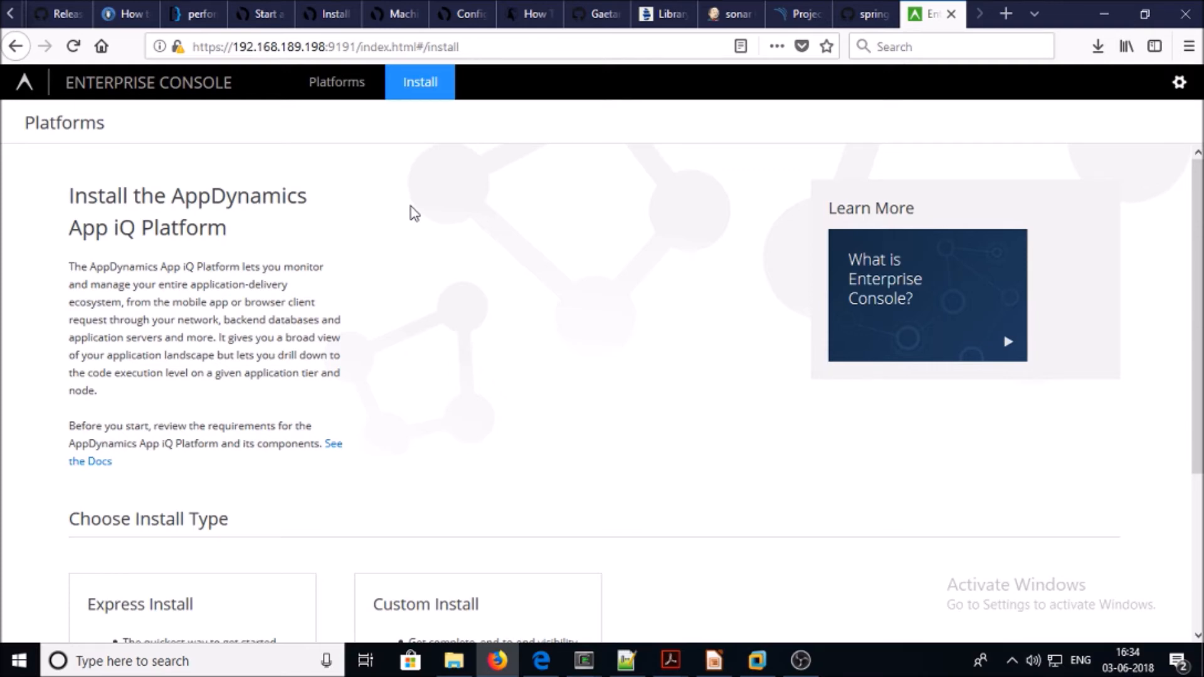
Scroll the Install page to Choose Install Type and select the Express Install card
{"action": "scroll", "coordinate": [411, 212], "scroll_direction": "down", "scroll_amount": 3}
{"action": "scroll", "coordinate": [411, 212], "scroll_direction": "up", "scroll_amount": 3}
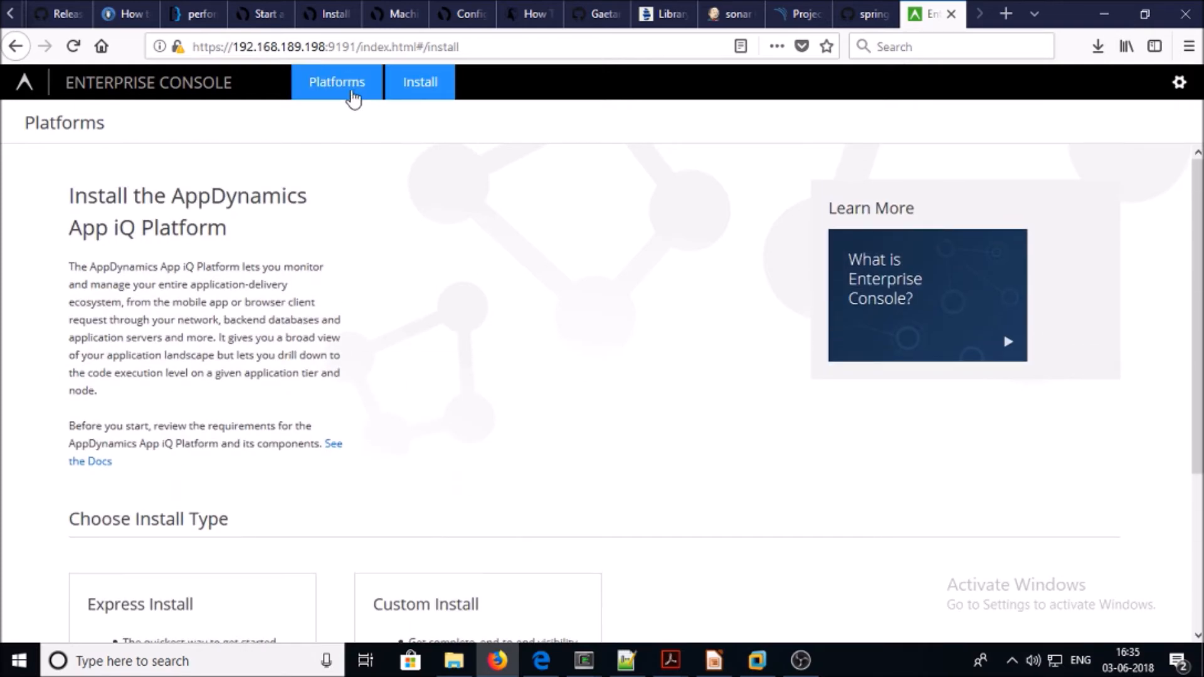
{"action": "scroll", "coordinate": [351, 336], "scroll_direction": "down", "scroll_amount": 3}
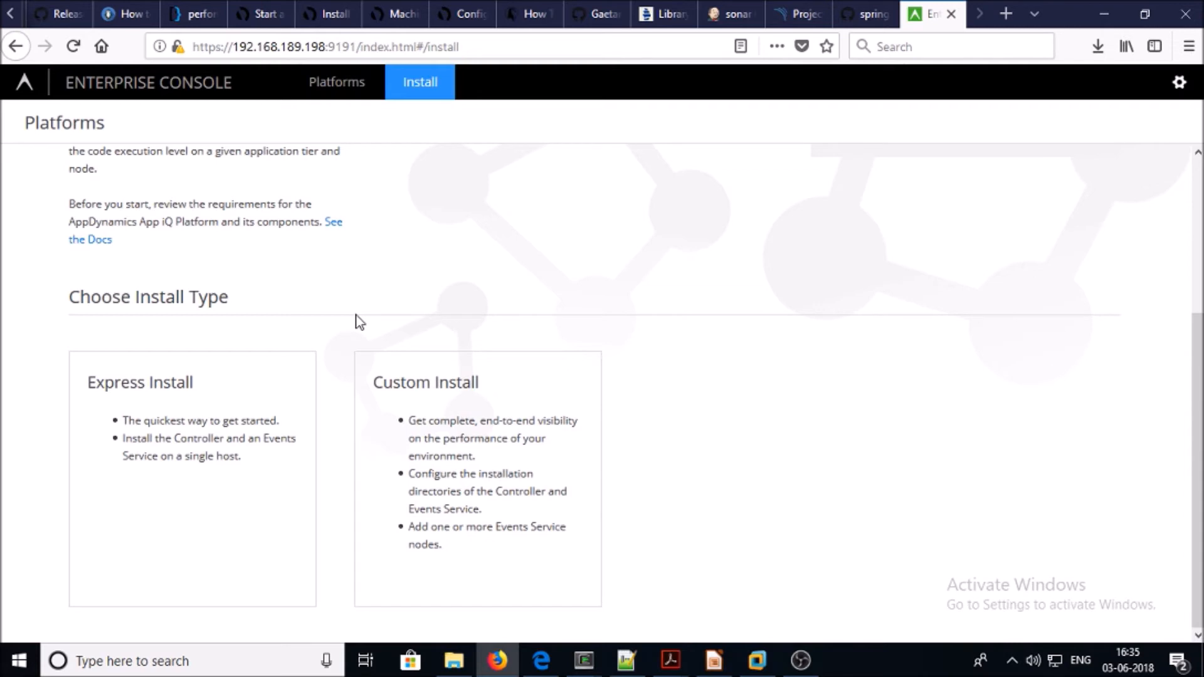
{"action": "scroll", "coordinate": [356, 322], "scroll_direction": "up", "scroll_amount": 4}
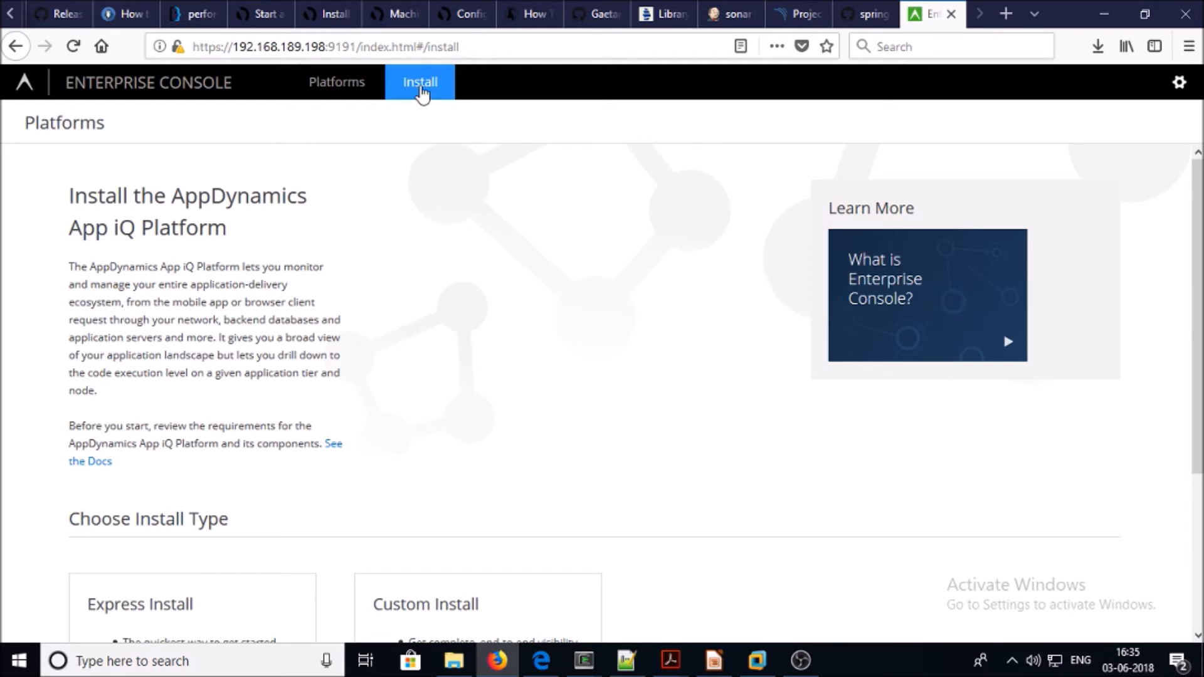
{"action": "scroll", "coordinate": [411, 277], "scroll_direction": "down", "scroll_amount": 3}
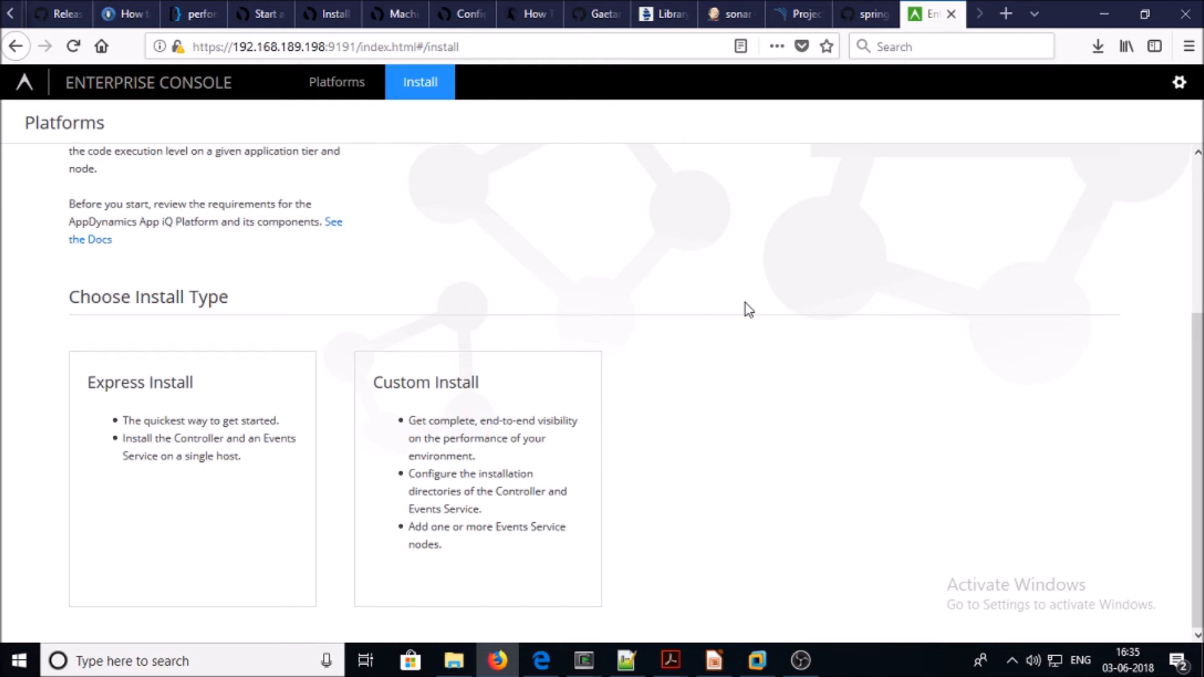
{"action": "left_click", "coordinate": [124, 457]}
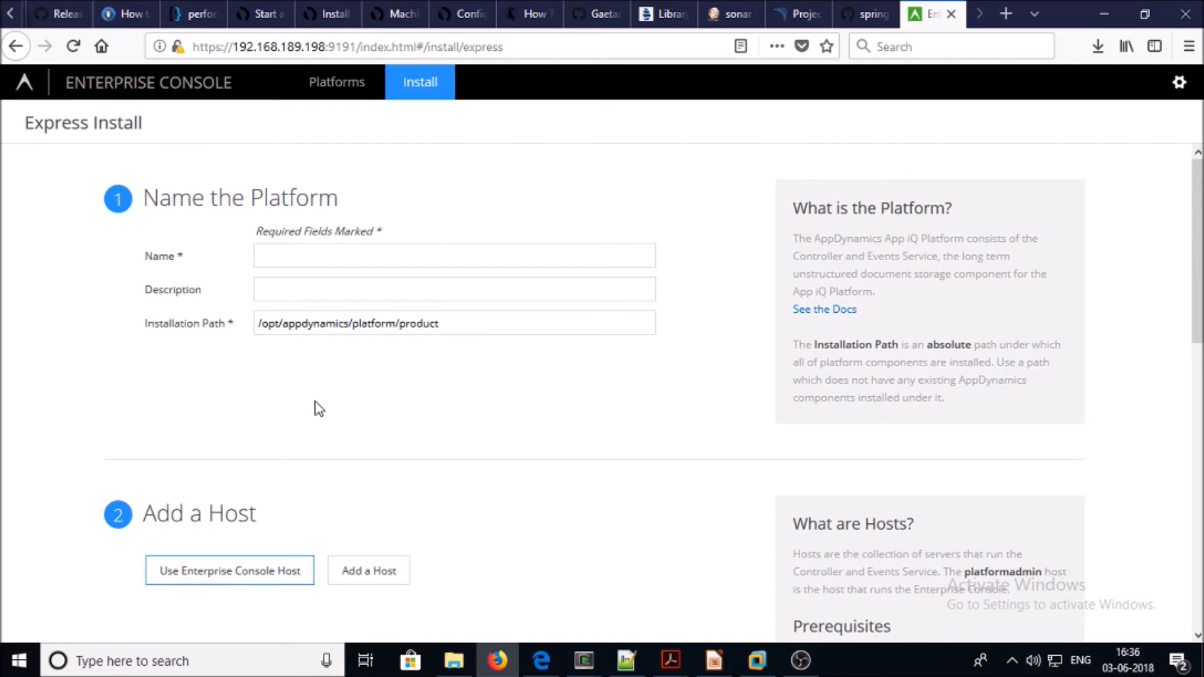
Enter Demo as name and description, keep the default installation path, and choose Use Enterprise Console Host
{"action": "left_click", "coordinate": [338, 263]}
{"action": "type", "text": "Demo"}
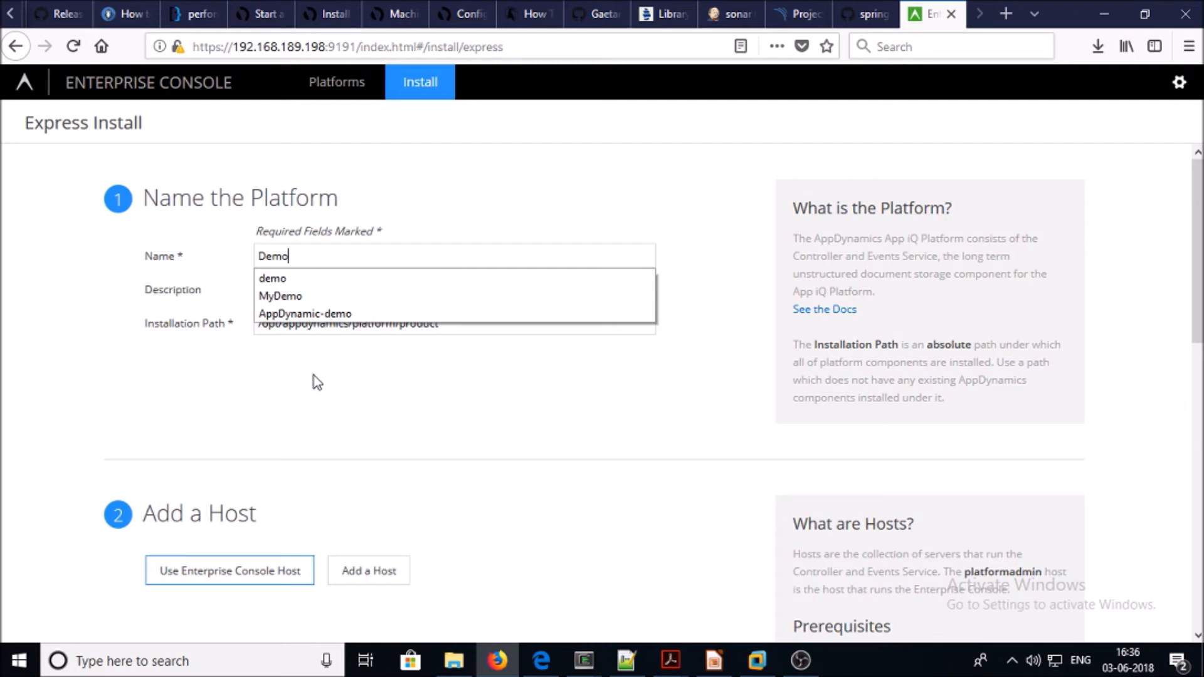
{"action": "key", "text": "Tab"}
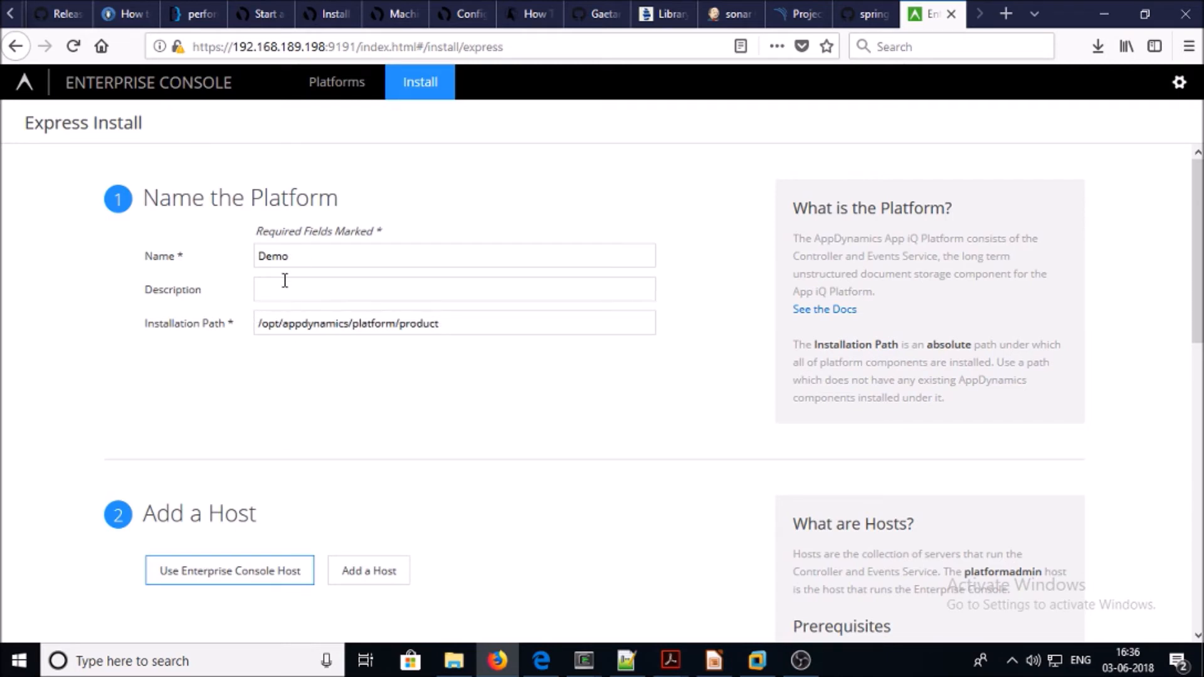
{"action": "type", "text": "Demo"}
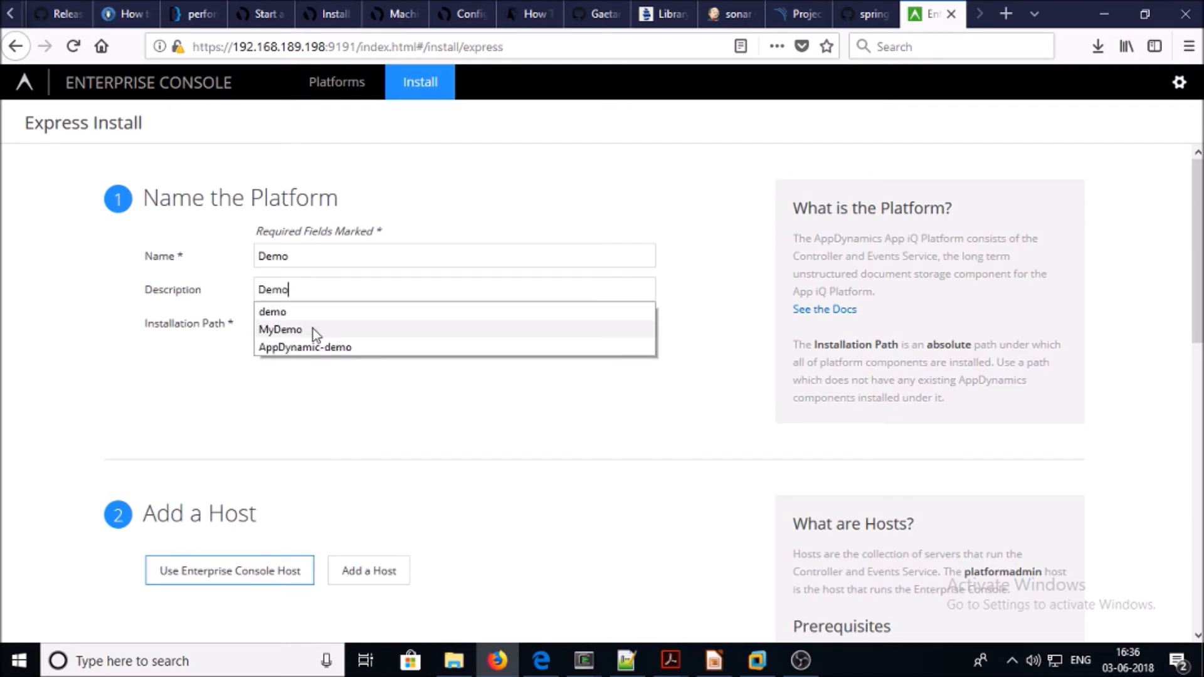
{"action": "left_click", "coordinate": [321, 417]}
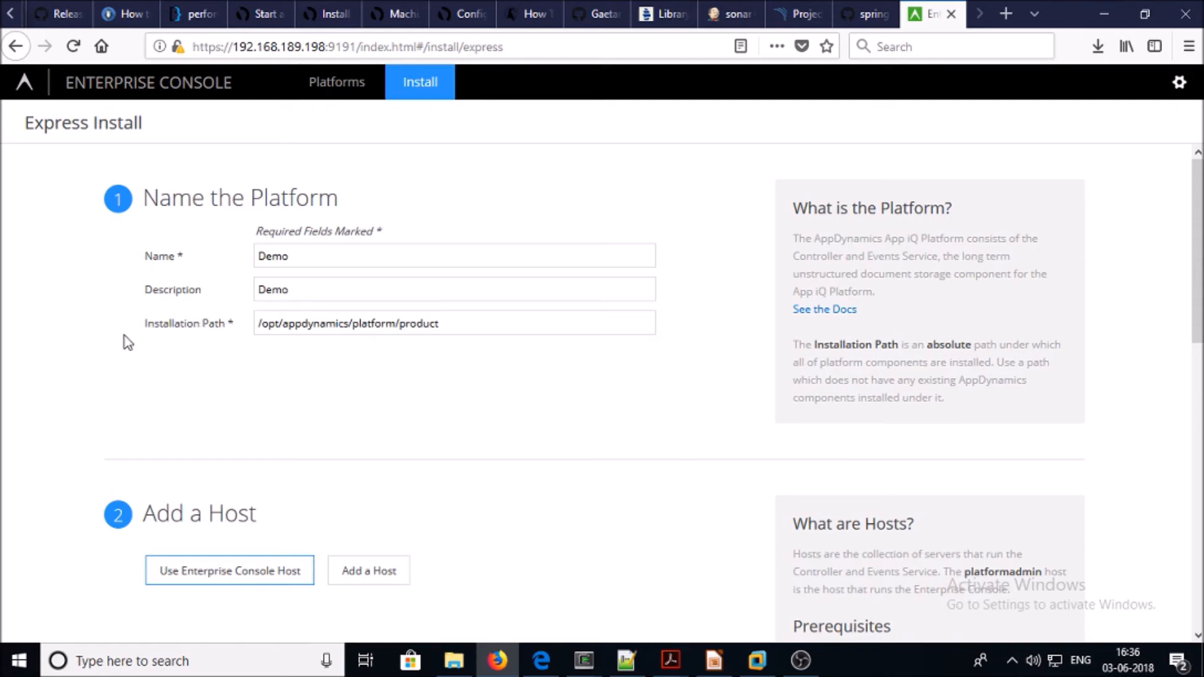
{"action": "left_click", "coordinate": [492, 333]}
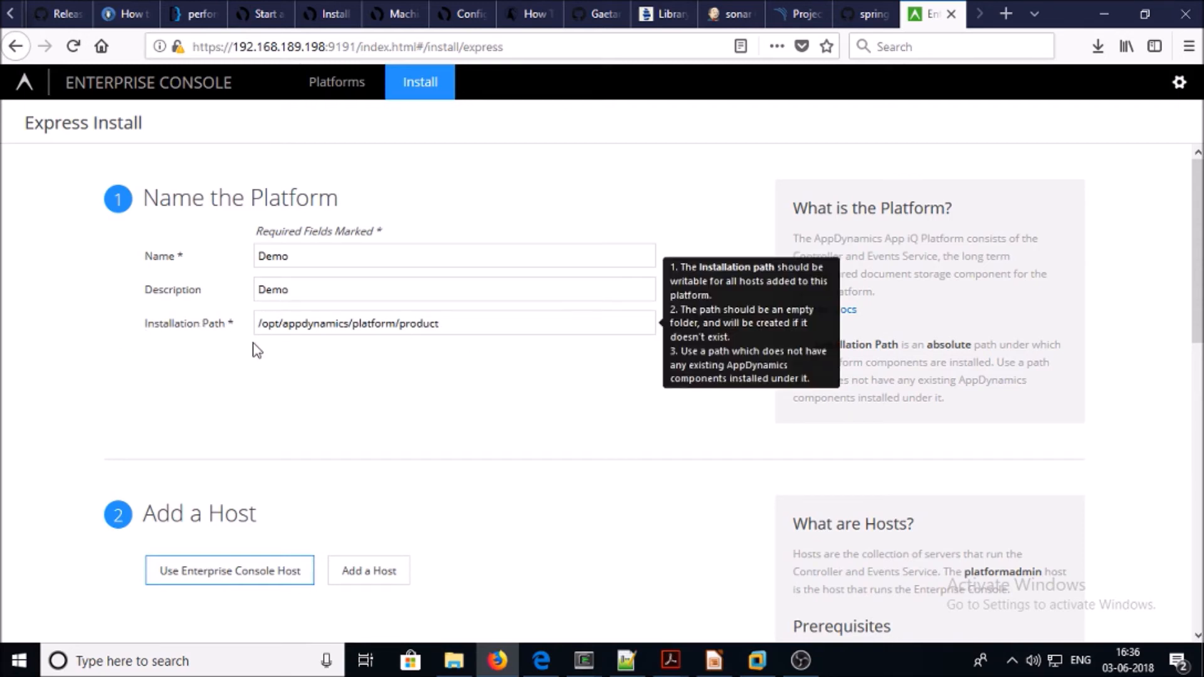
{"action": "scroll", "coordinate": [296, 276], "scroll_direction": "down", "scroll_amount": 7}
{"action": "scroll", "coordinate": [296, 276], "scroll_direction": "up", "scroll_amount": 3}
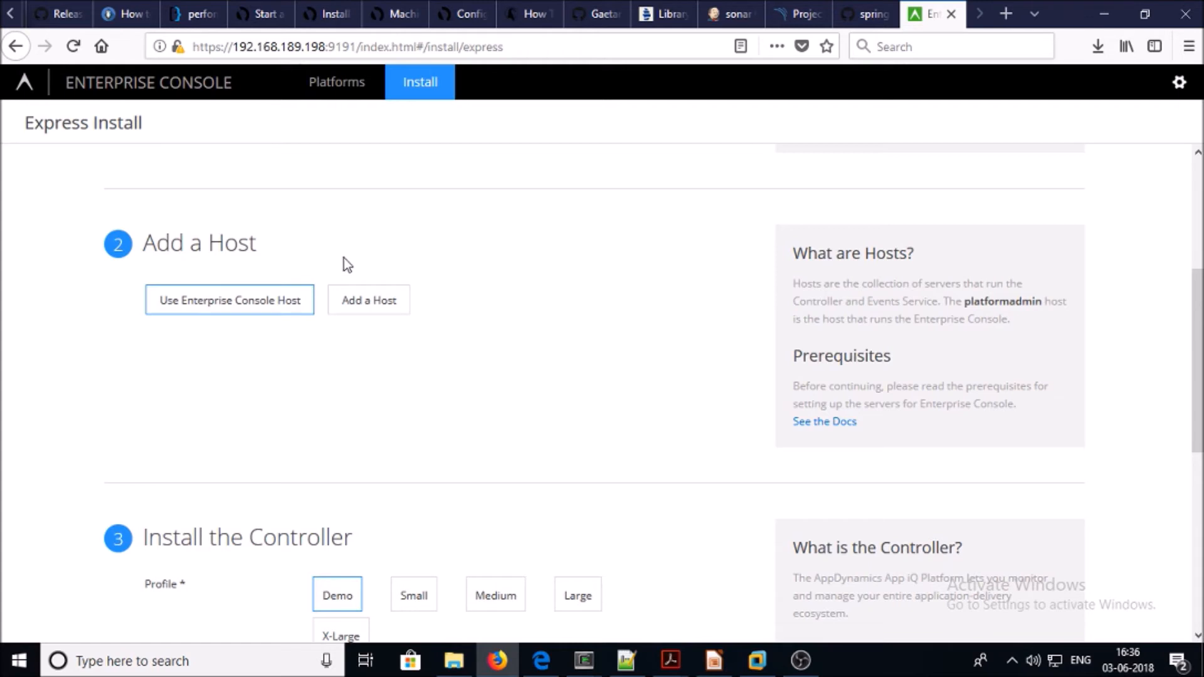
{"action": "left_click", "coordinate": [371, 310]}
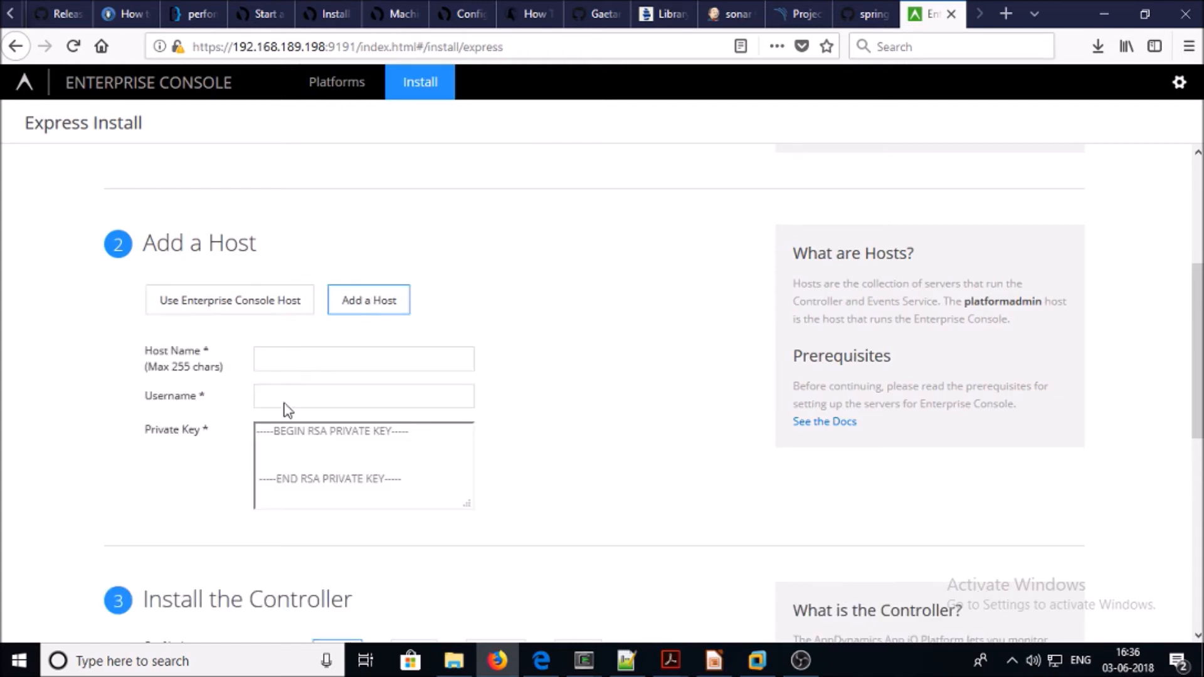
{"action": "left_click", "coordinate": [229, 309]}
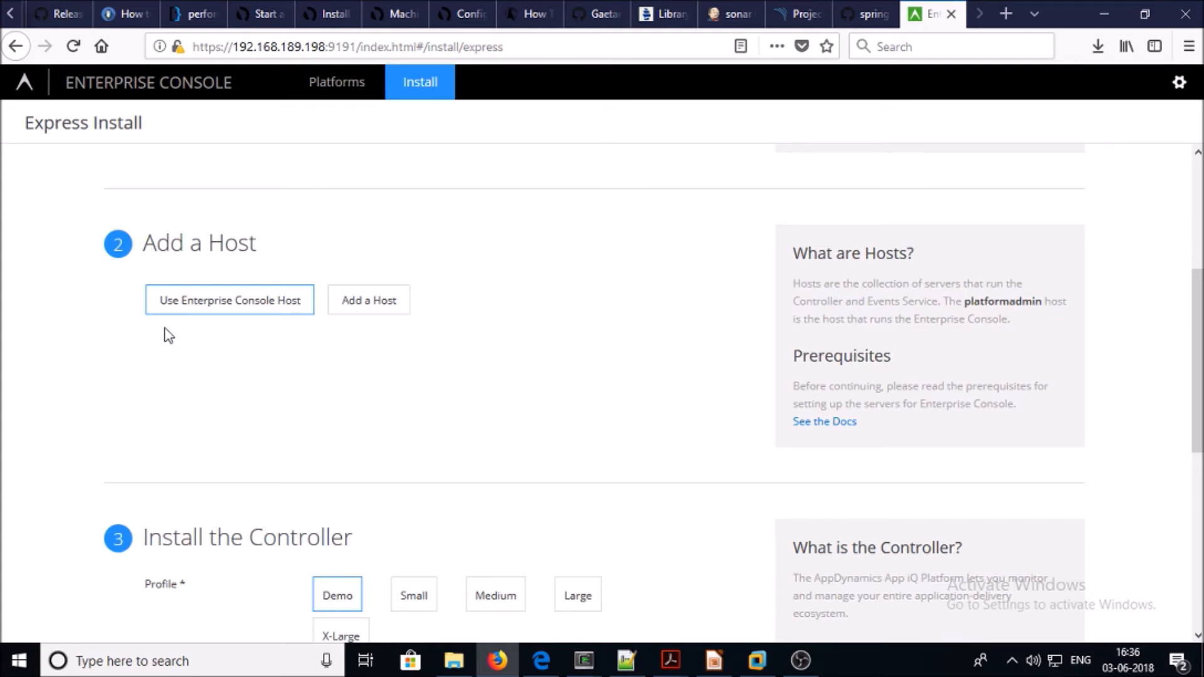
{"action": "scroll", "coordinate": [168, 335], "scroll_direction": "down", "scroll_amount": 5}
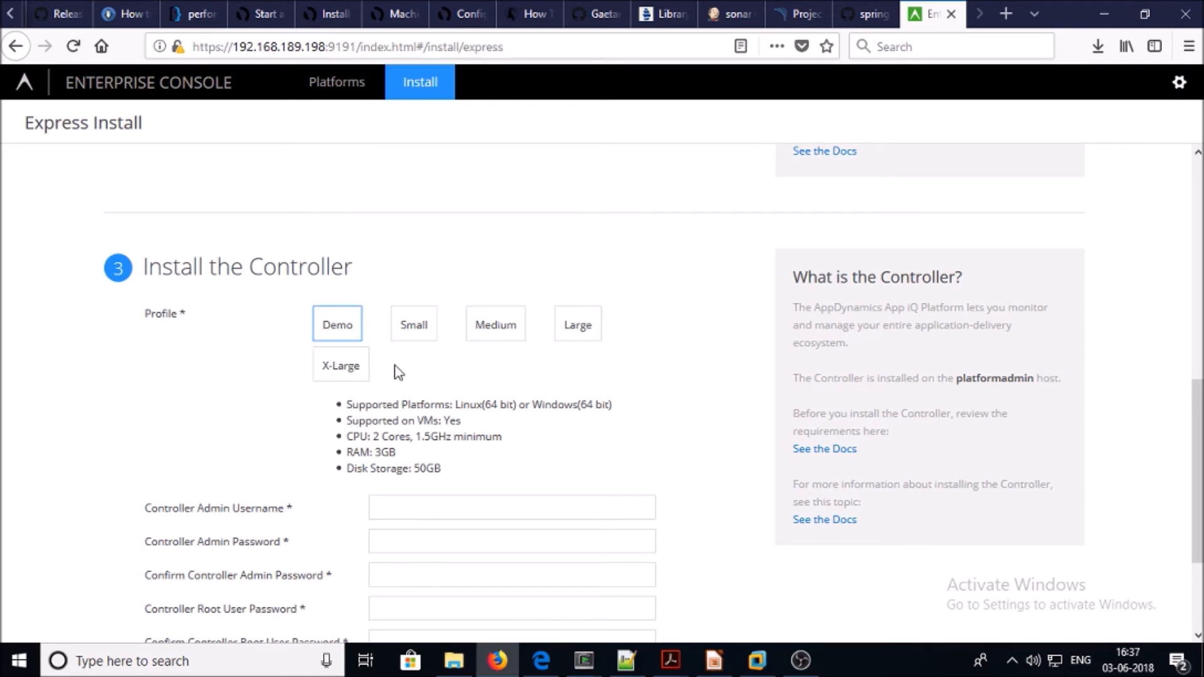
Compare the Small and Medium controller profiles, then settle on the Demo profile
{"action": "left_click", "coordinate": [408, 325]}
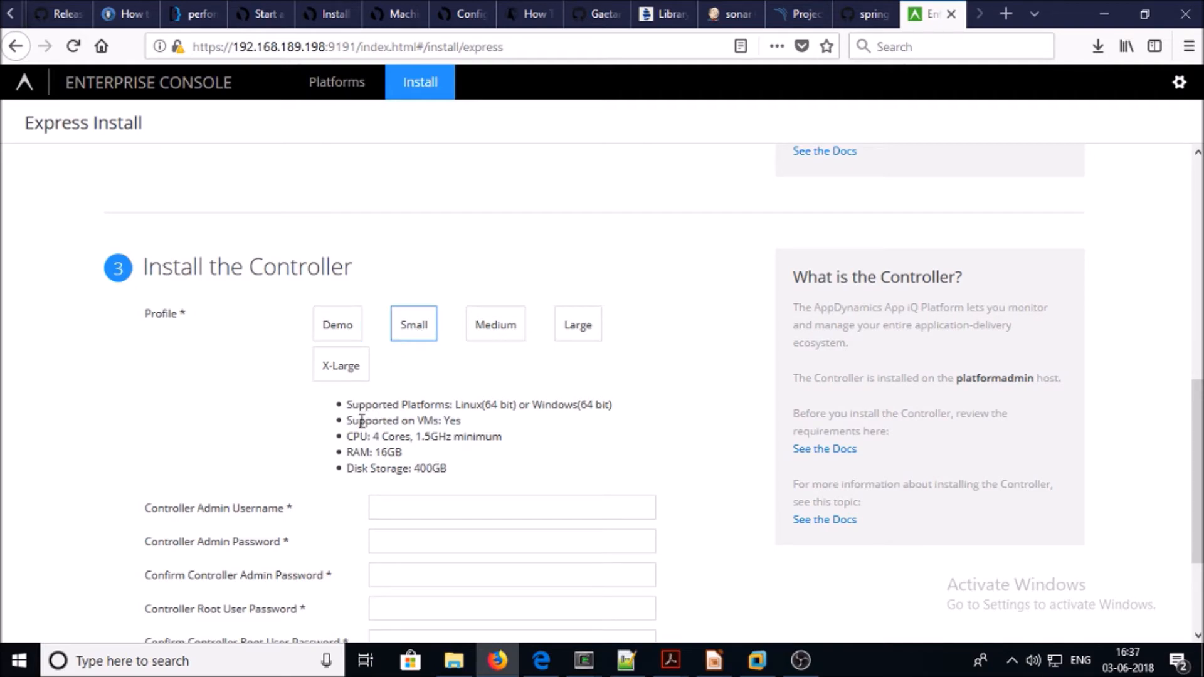
{"action": "left_click_drag", "start_coordinate": [361, 421], "coordinate": [457, 476]}
{"action": "left_click", "coordinate": [487, 335]}
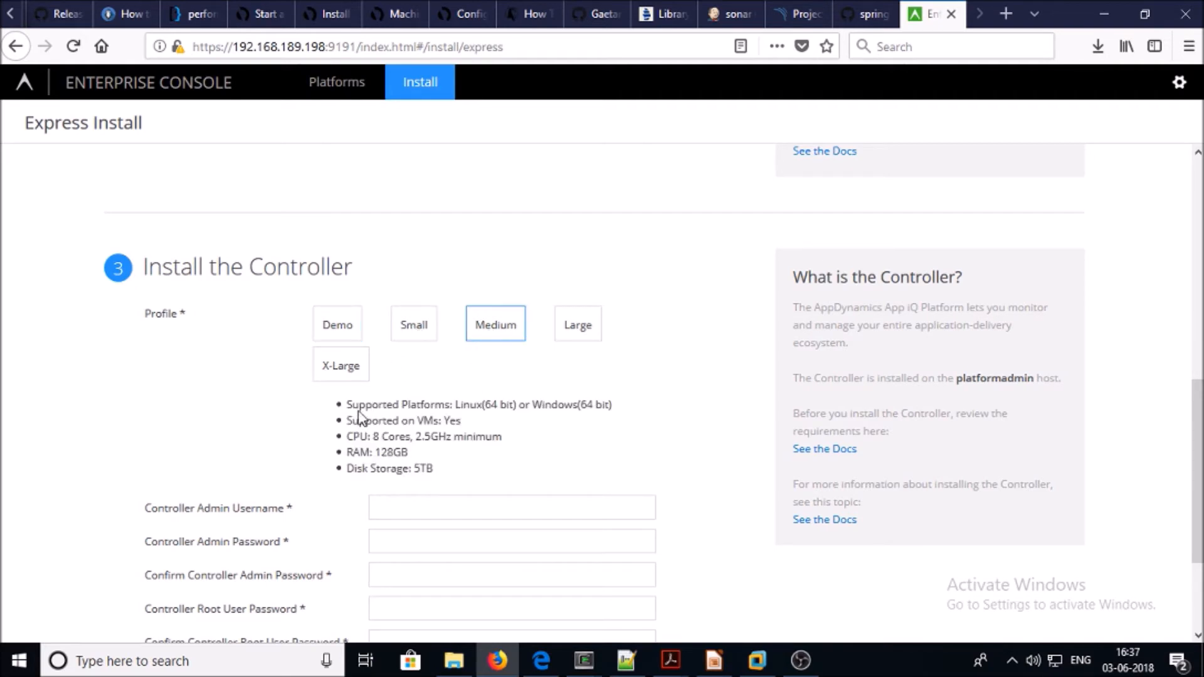
{"action": "left_click", "coordinate": [350, 335]}
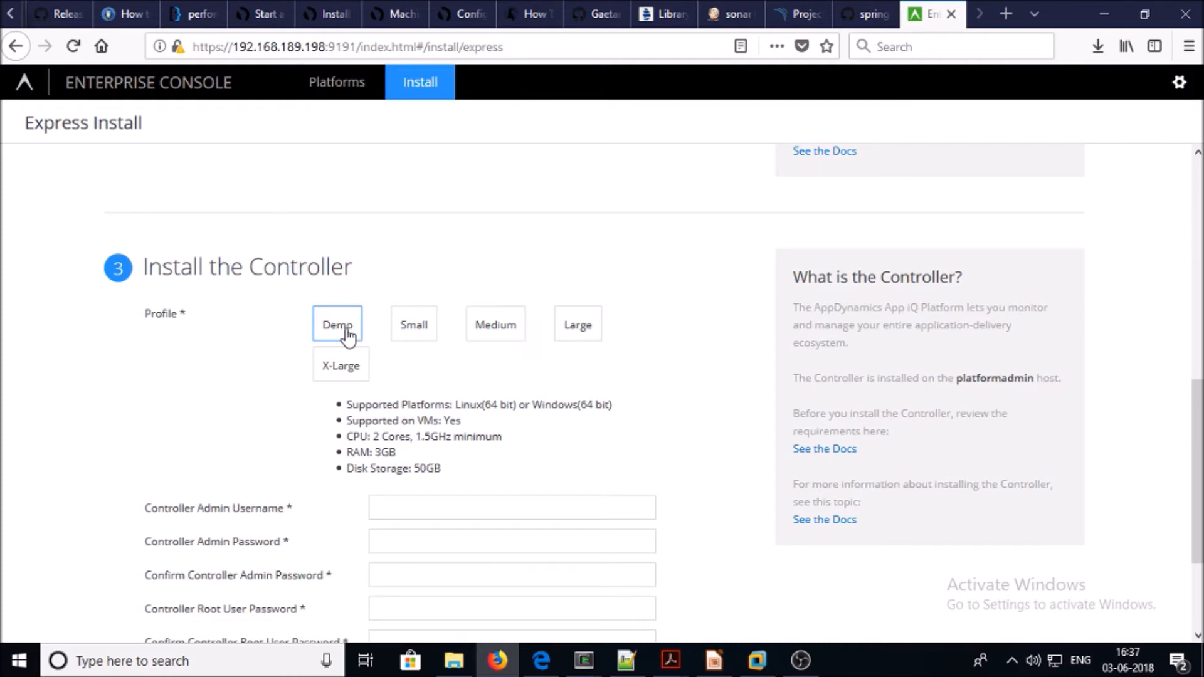
{"action": "scroll", "coordinate": [349, 337], "scroll_direction": "down", "scroll_amount": 3}
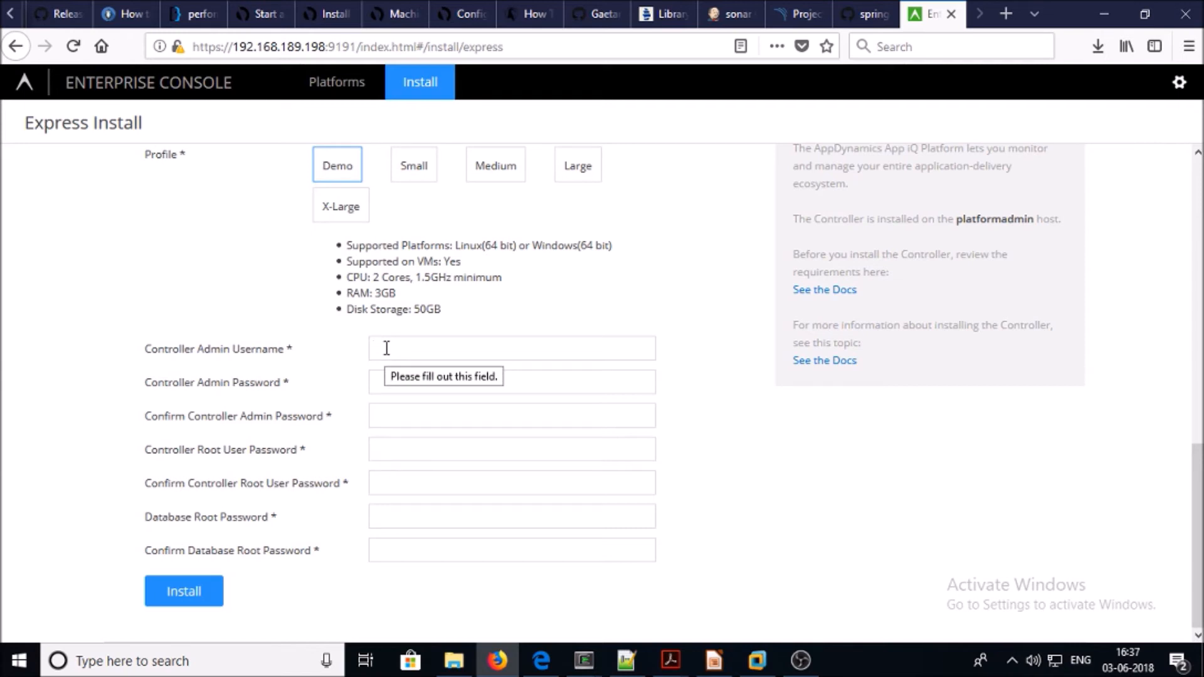
Enter admin as the controller username, fill in the admin and database root passwords, and start the install
{"action": "type", "text": "admin"}
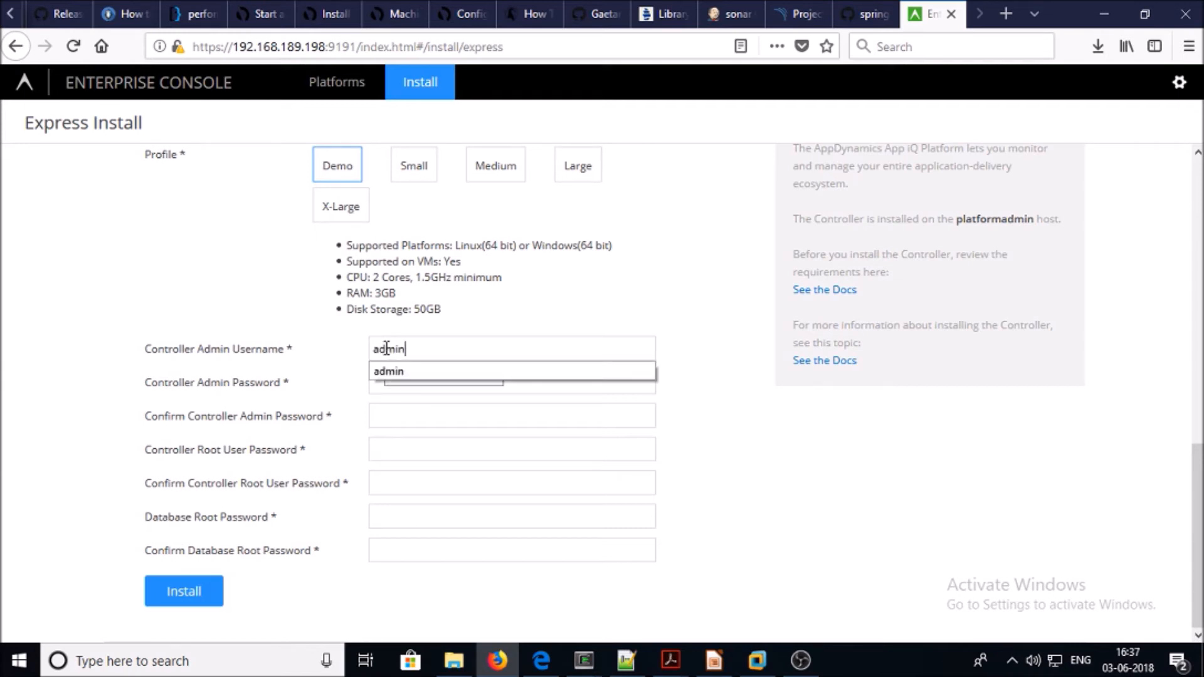
{"action": "left_click", "coordinate": [380, 416]}
{"action": "left_click", "coordinate": [399, 371]}
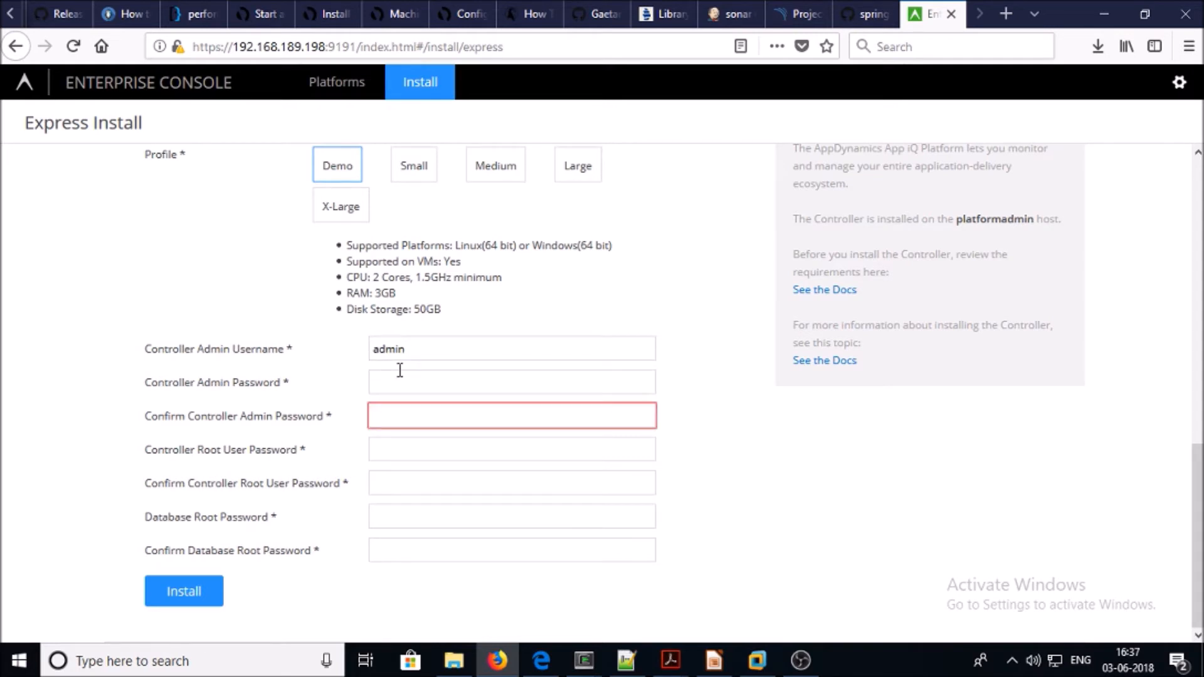
{"action": "type", "text": "admin12"}
{"action": "key", "text": "Tab"}
{"action": "type", "text": "admin12"}
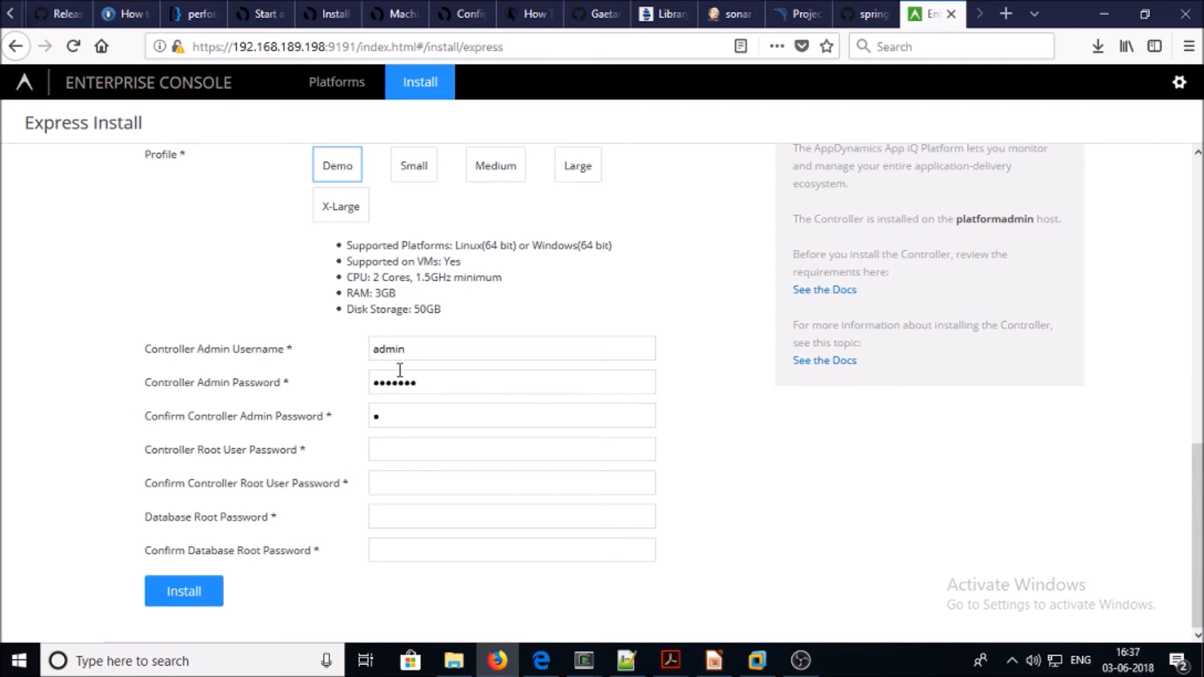
{"action": "type", "text": "admin12admin12admin12"}
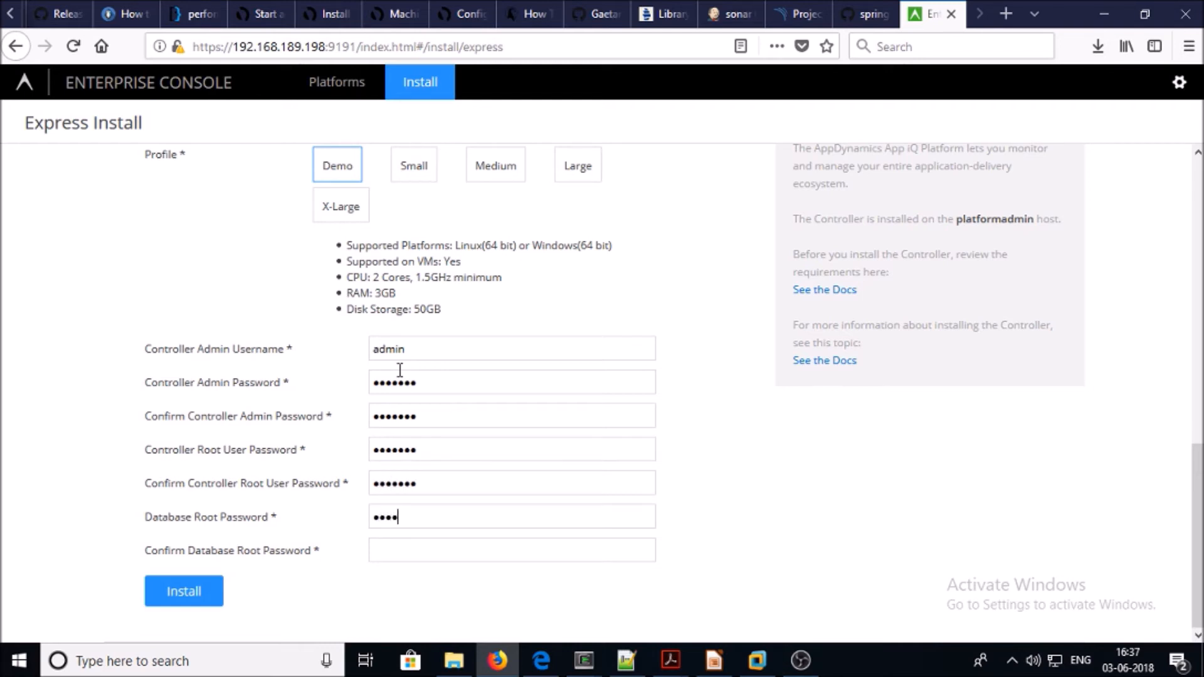
{"action": "key", "text": "Tab"}
{"action": "type", "text": "admin12"}
{"action": "left_click", "coordinate": [197, 596]}
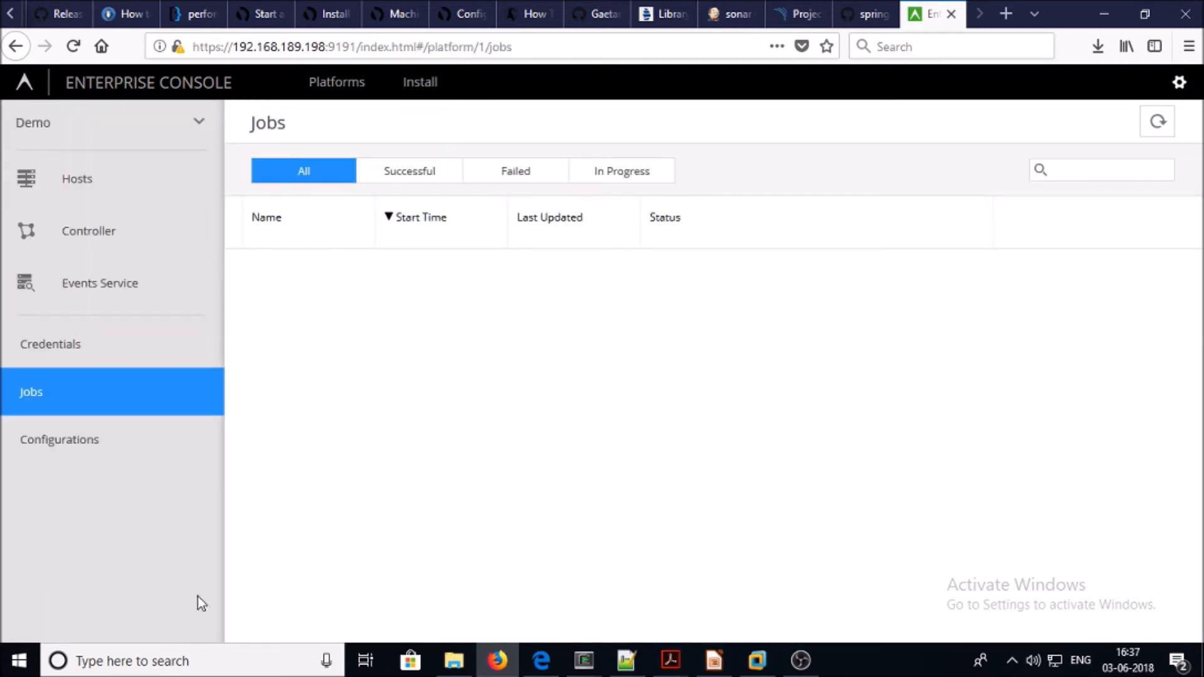
Filter the jobs to In Progress, then view and close the Events Service install job's log
{"action": "left_click", "coordinate": [617, 187]}
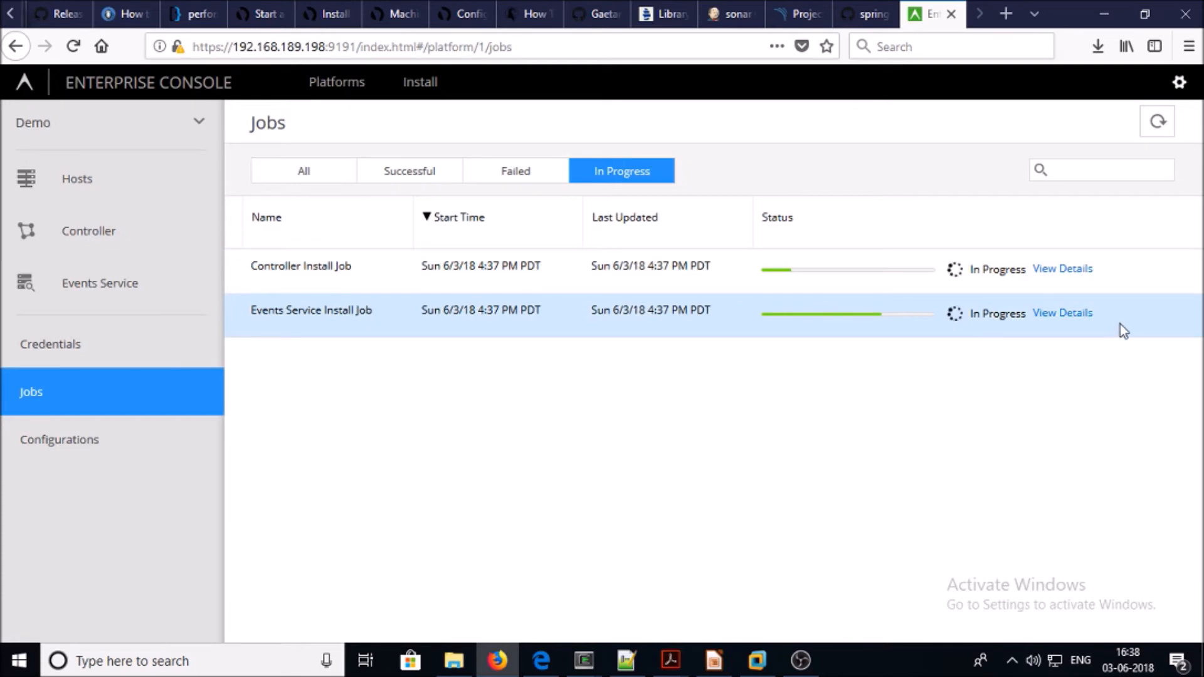
{"action": "left_click", "coordinate": [1052, 316]}
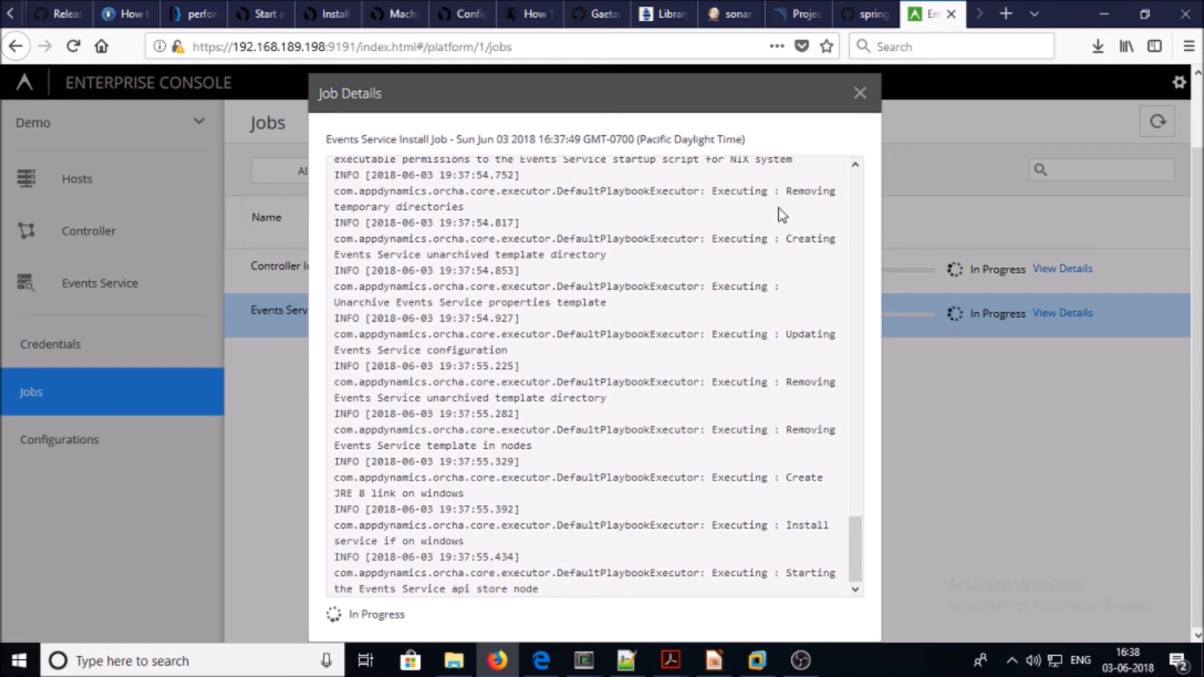
{"action": "left_click", "coordinate": [860, 94]}
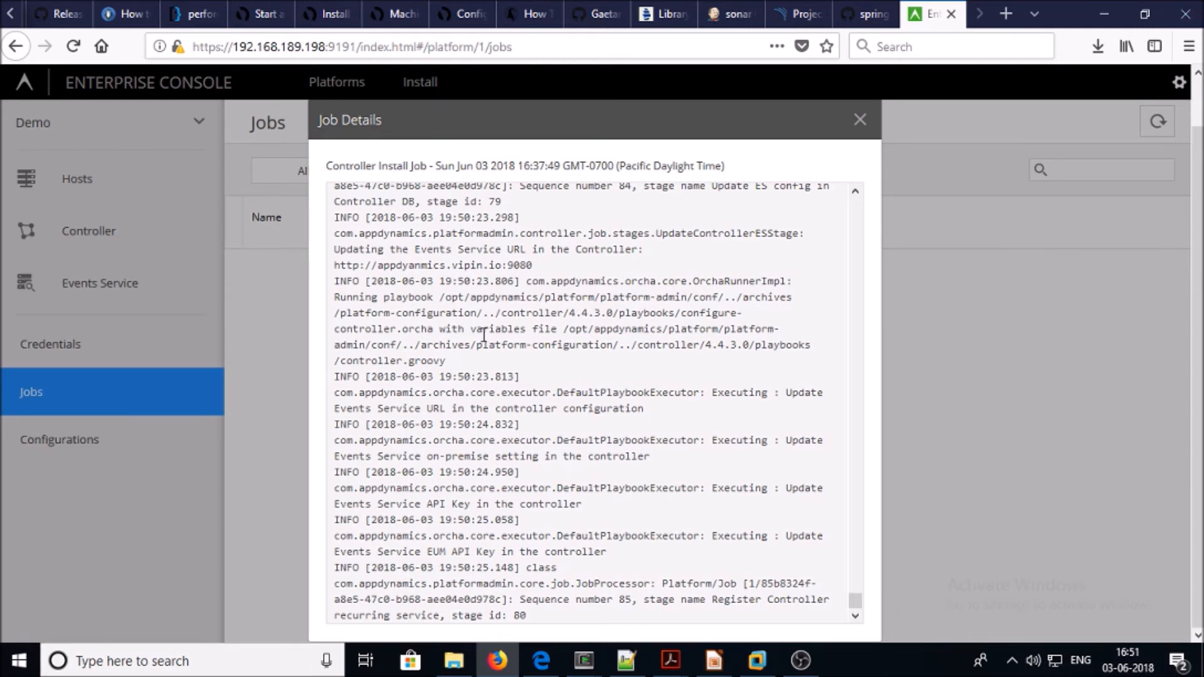
List the Successful jobs, then view the Controller page showing Normal health with both nodes running
{"action": "left_click", "coordinate": [852, 126]}
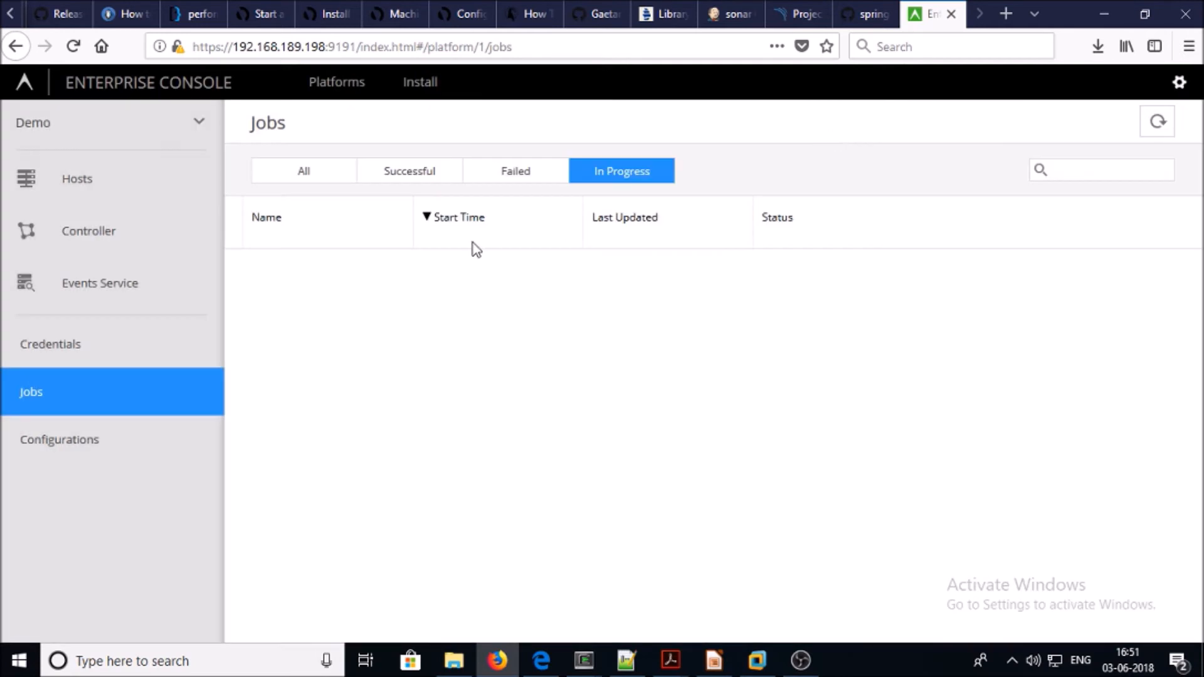
{"action": "left_click", "coordinate": [401, 173]}
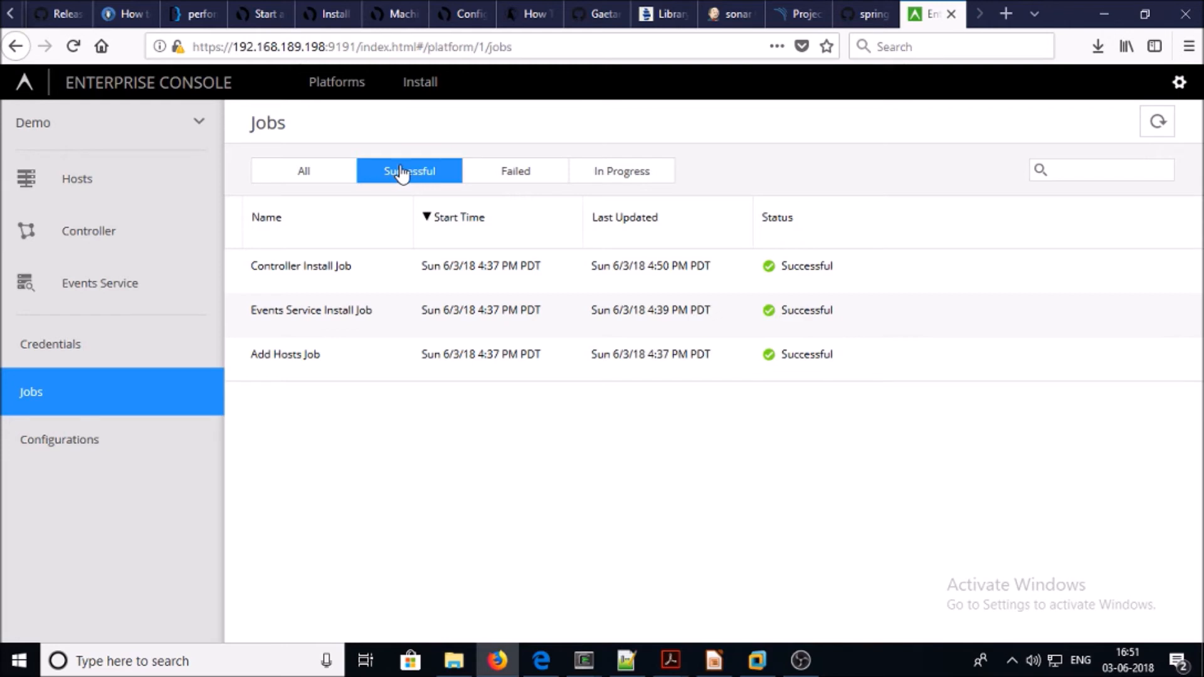
{"action": "left_click", "coordinate": [53, 251]}
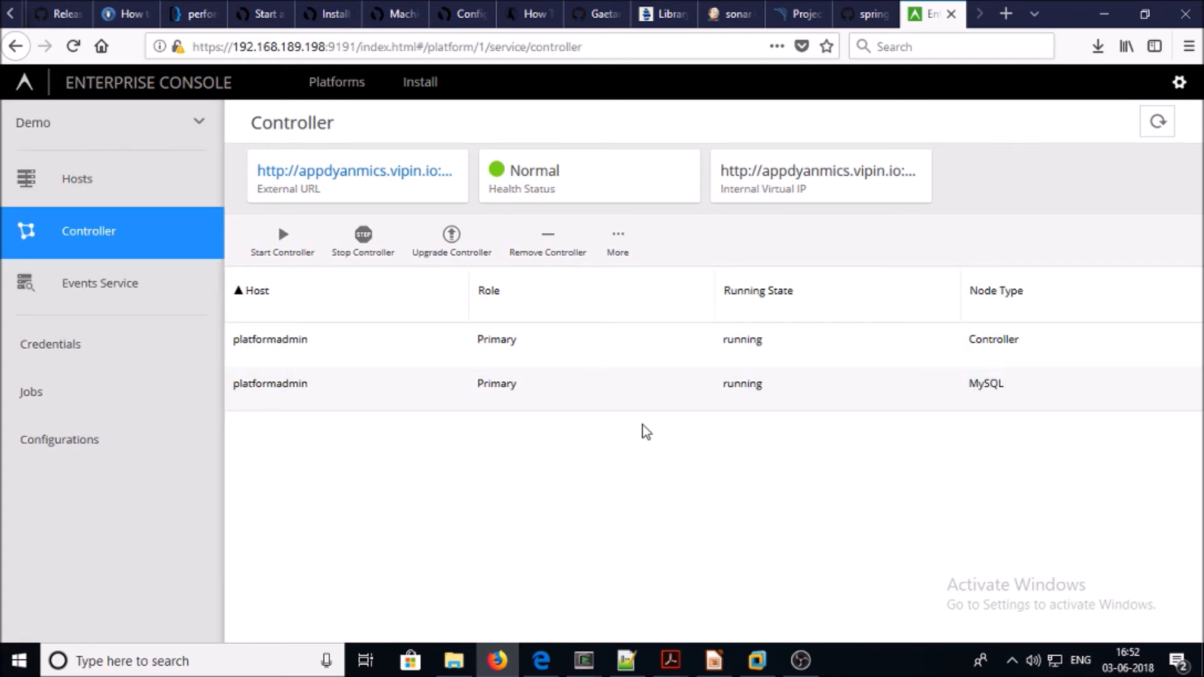
Open the Controller's External URL from its Enterprise Console status page
{"action": "left_click", "coordinate": [54, 292]}
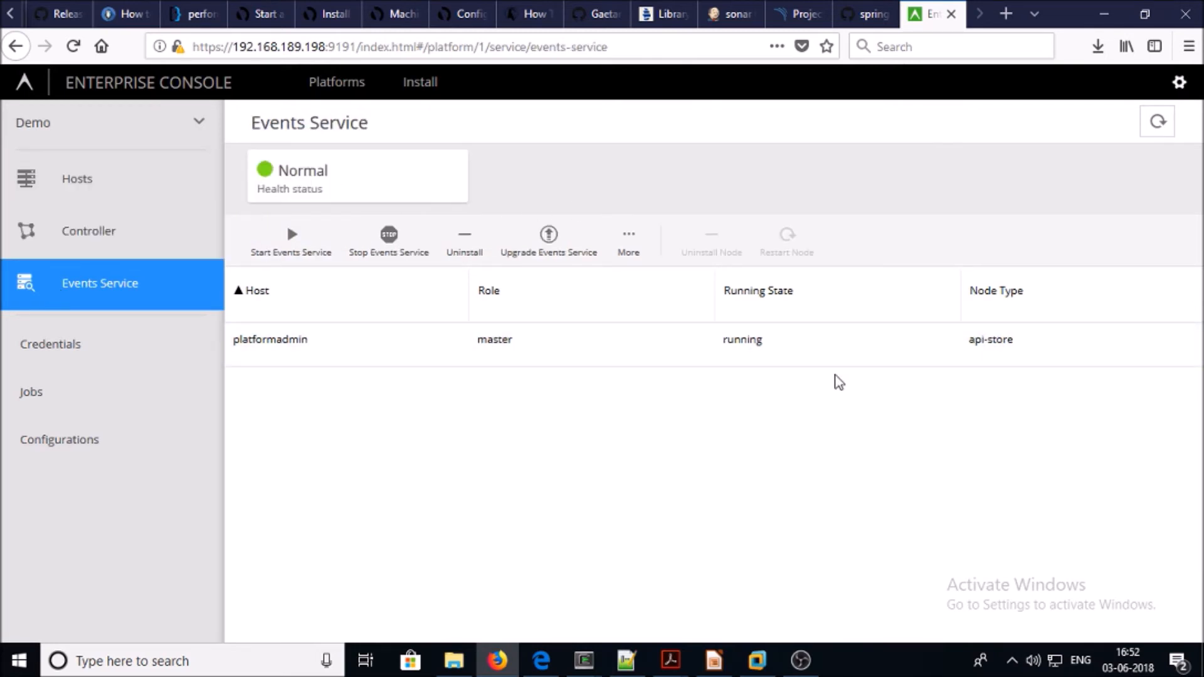
{"action": "left_click", "coordinate": [67, 248]}
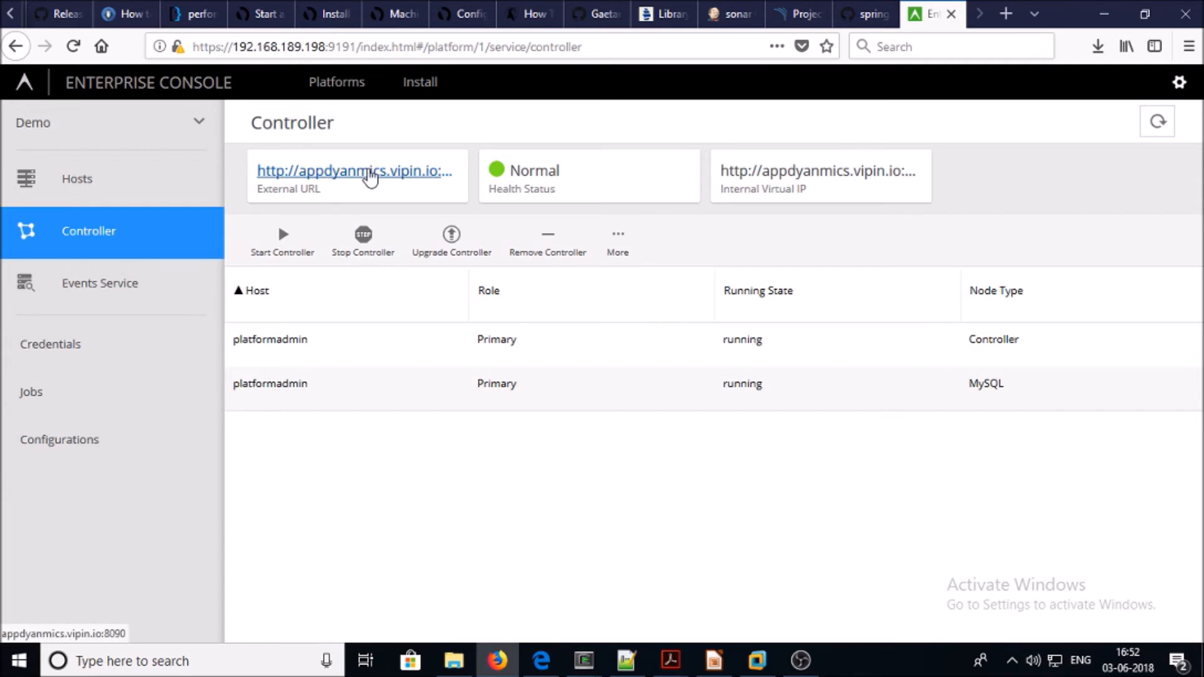
{"action": "left_click", "coordinate": [369, 171]}
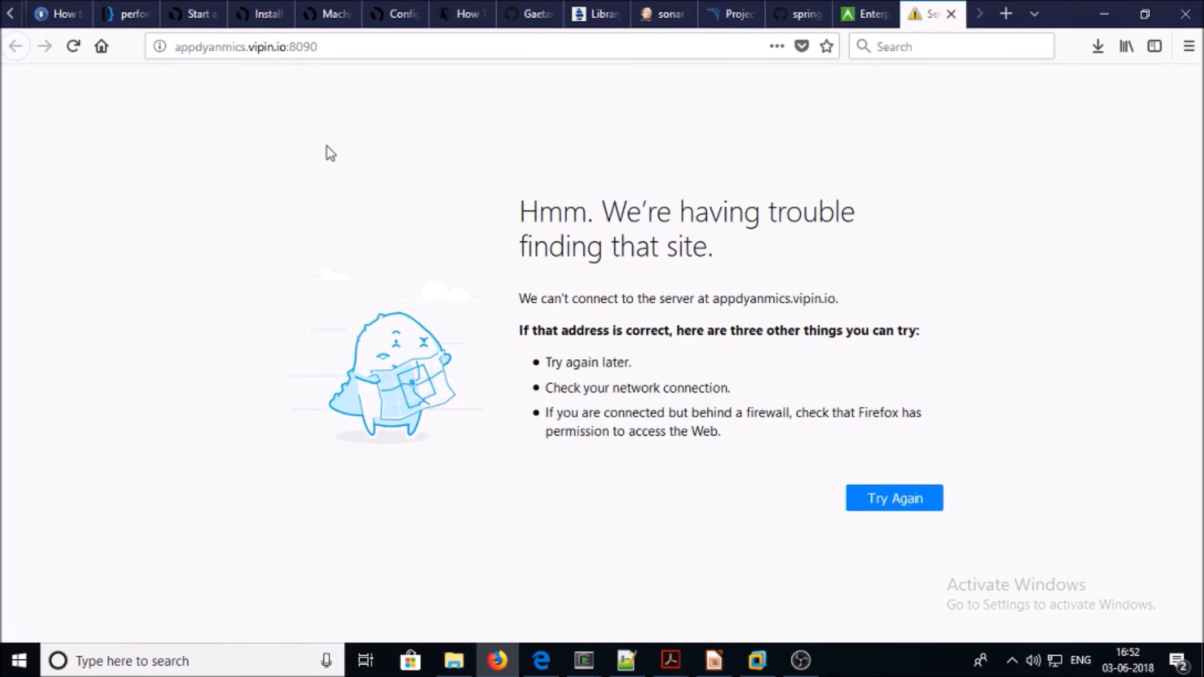
Save the hosts file mapping appdyanmics.vipin.io to 192.168.189.198 and reload the Controller login page
{"action": "key", "text": "alt+Tab"}
{"action": "left_click", "coordinate": [50, 47]}
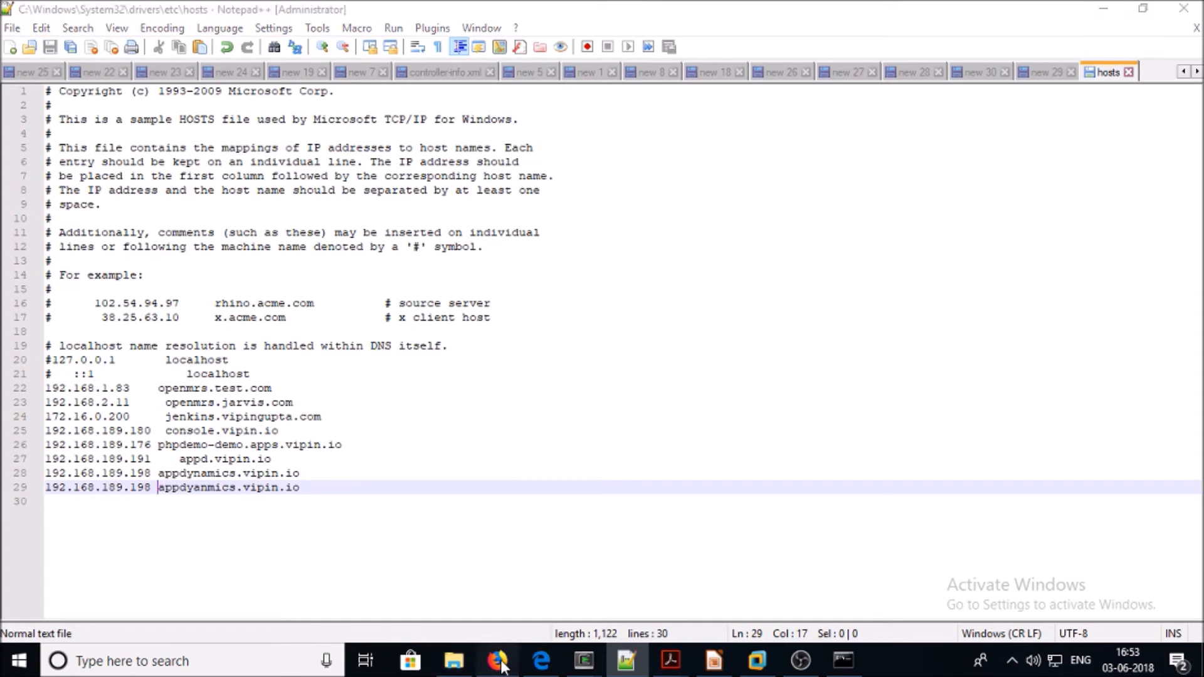
{"action": "left_click", "coordinate": [497, 661]}
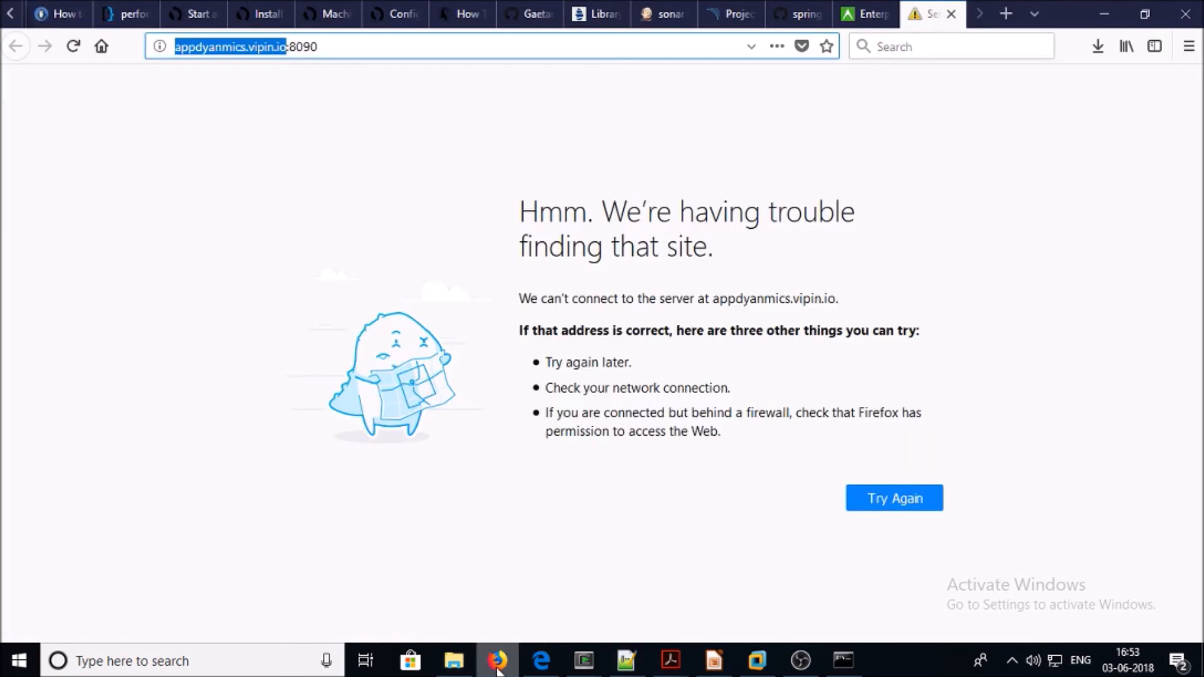
{"action": "left_click", "coordinate": [75, 47]}
{"action": "left_click", "coordinate": [862, 12]}
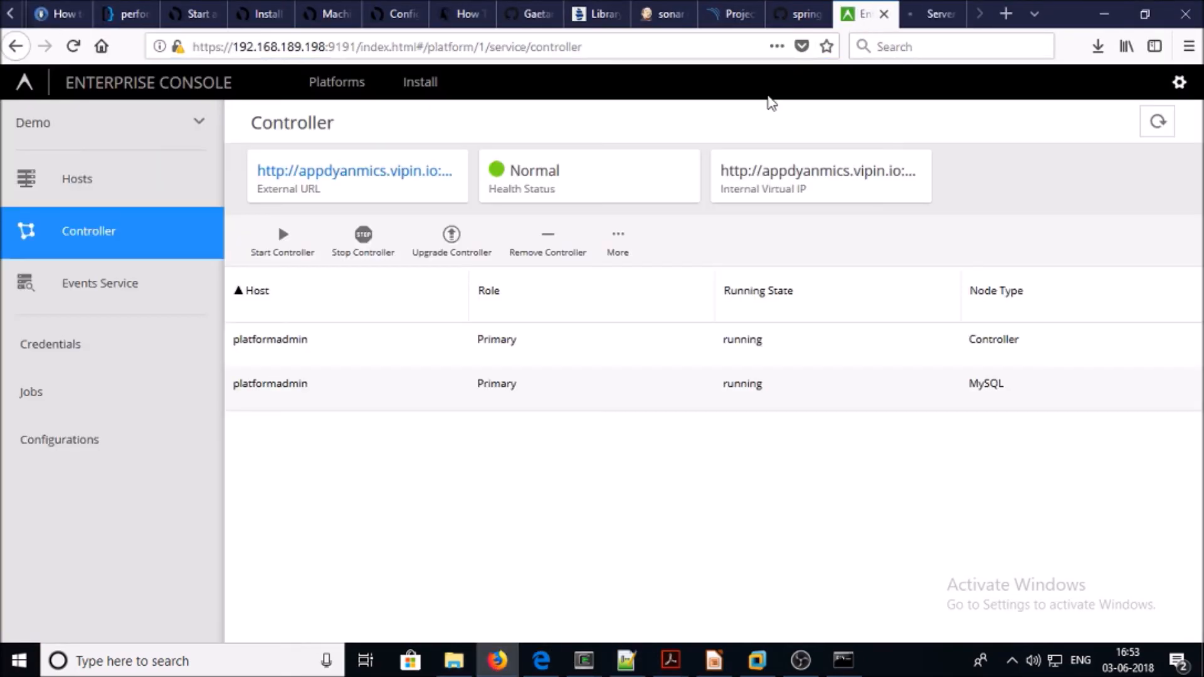
{"action": "left_click", "coordinate": [933, 14]}
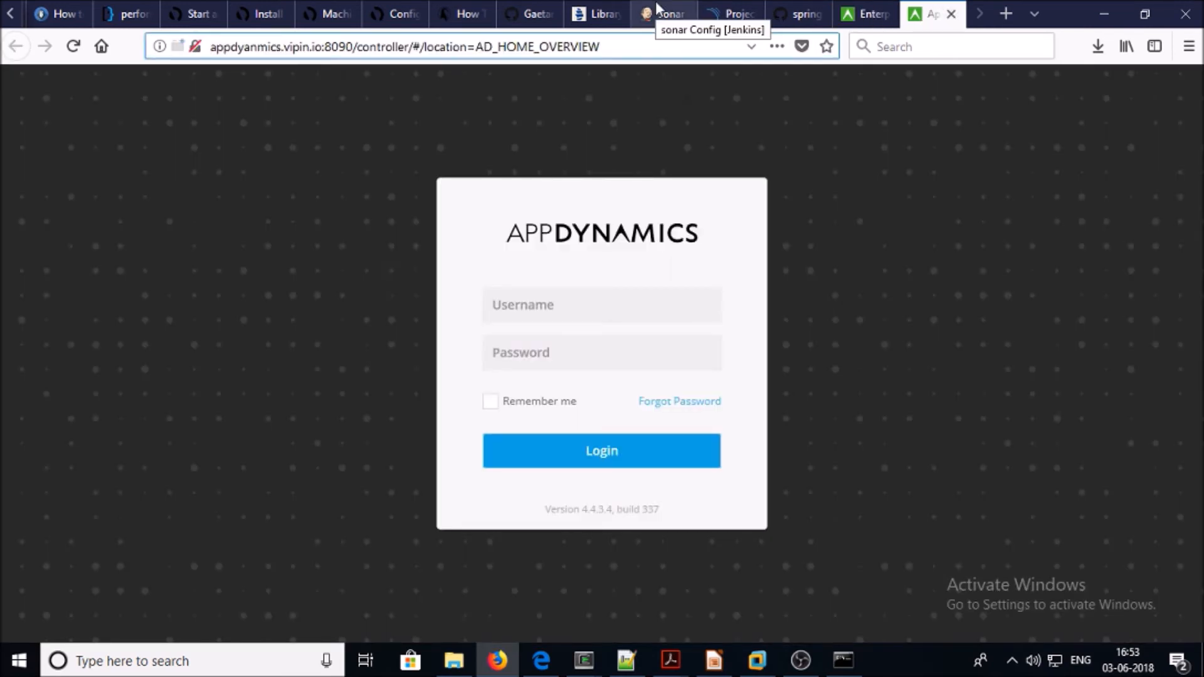
Sign in to the Controller as admin with the administrator password, declining to save the login
{"action": "type", "text": "admin"}
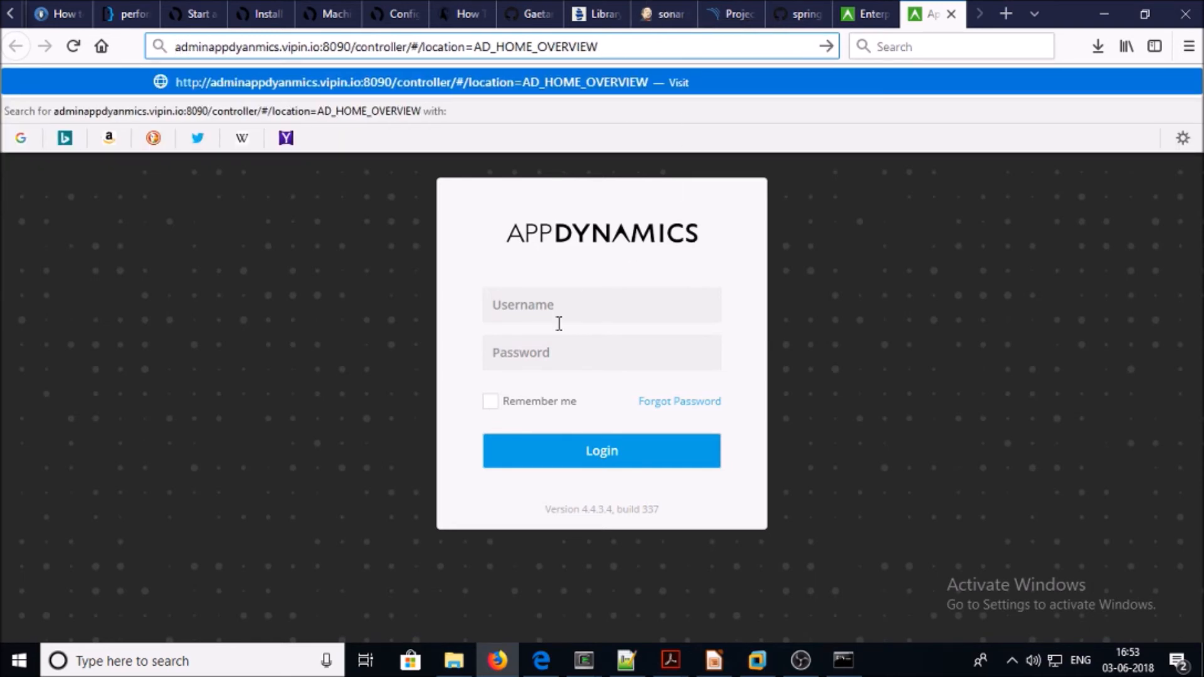
{"action": "left_click", "coordinate": [543, 312]}
{"action": "type", "text": "admin"}
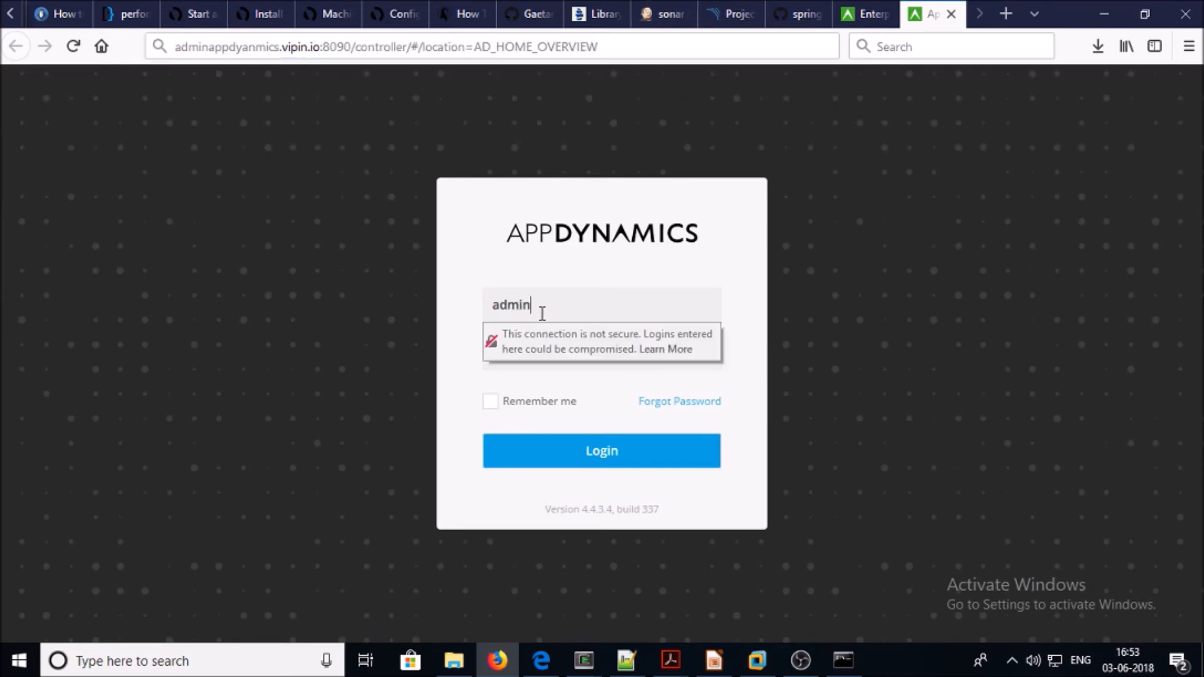
{"action": "key", "text": "Tab"}
{"action": "type", "text": "•••••••"}
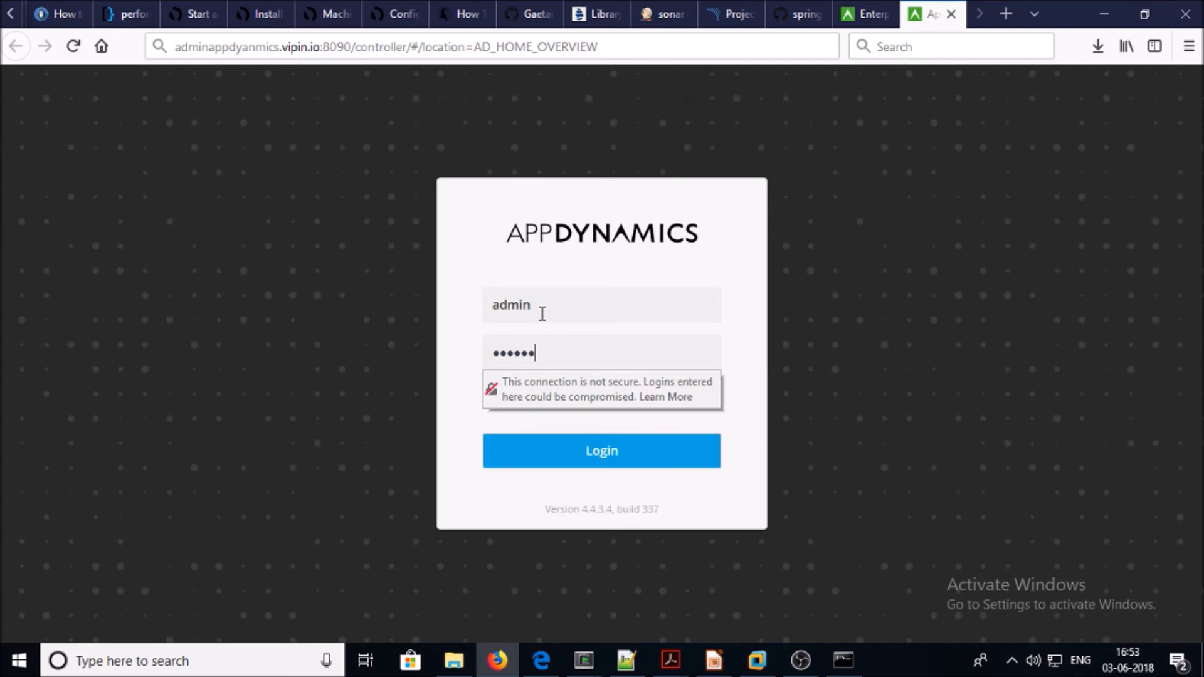
{"action": "key", "text": "Return"}
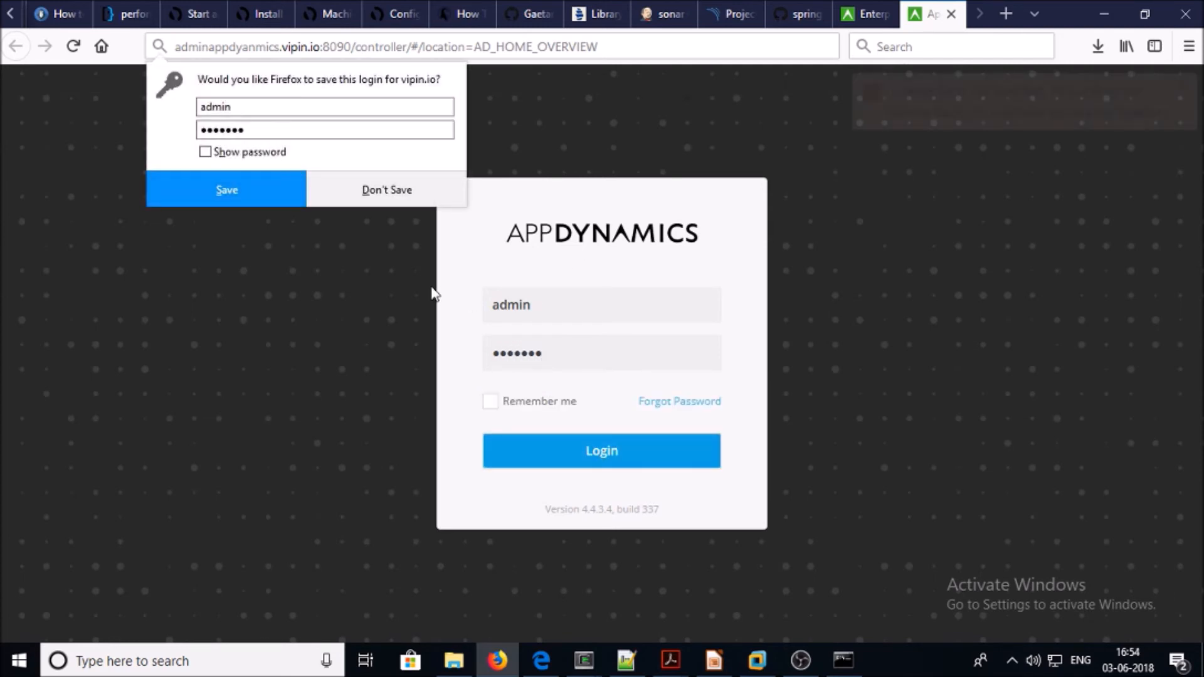
{"action": "left_click", "coordinate": [430, 194]}
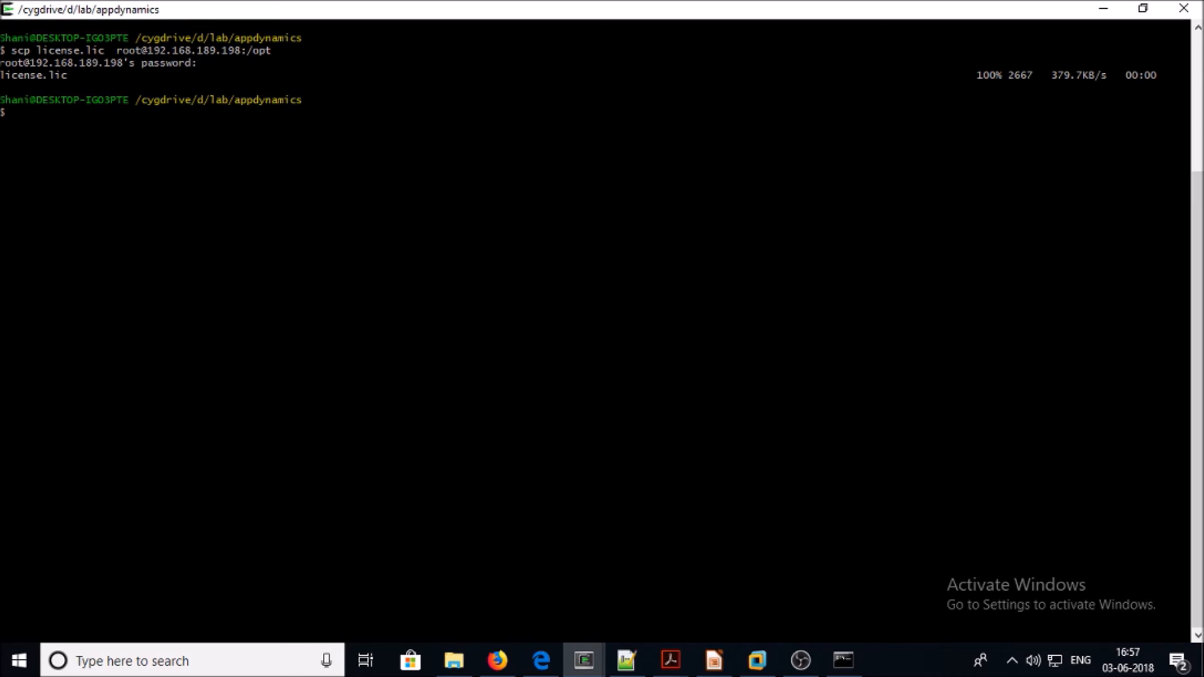
List the contents of /opt in the server's root terminal
{"action": "mouse_move", "coordinate": [589, 656]}
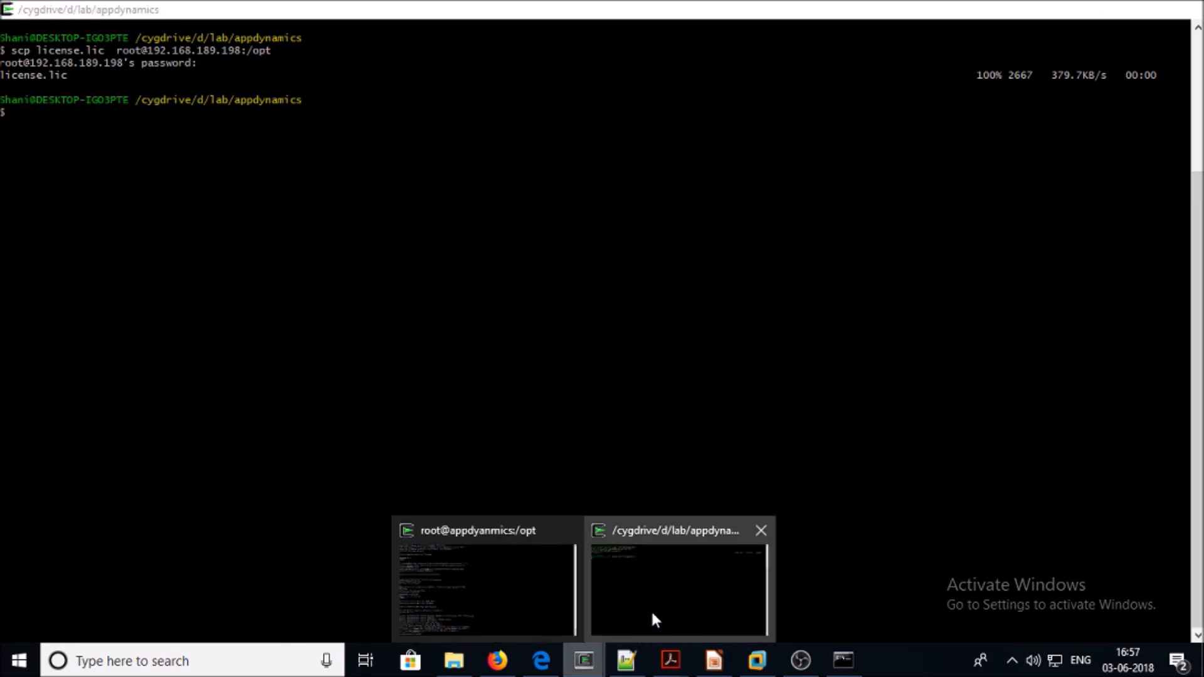
{"action": "left_click", "coordinate": [525, 608]}
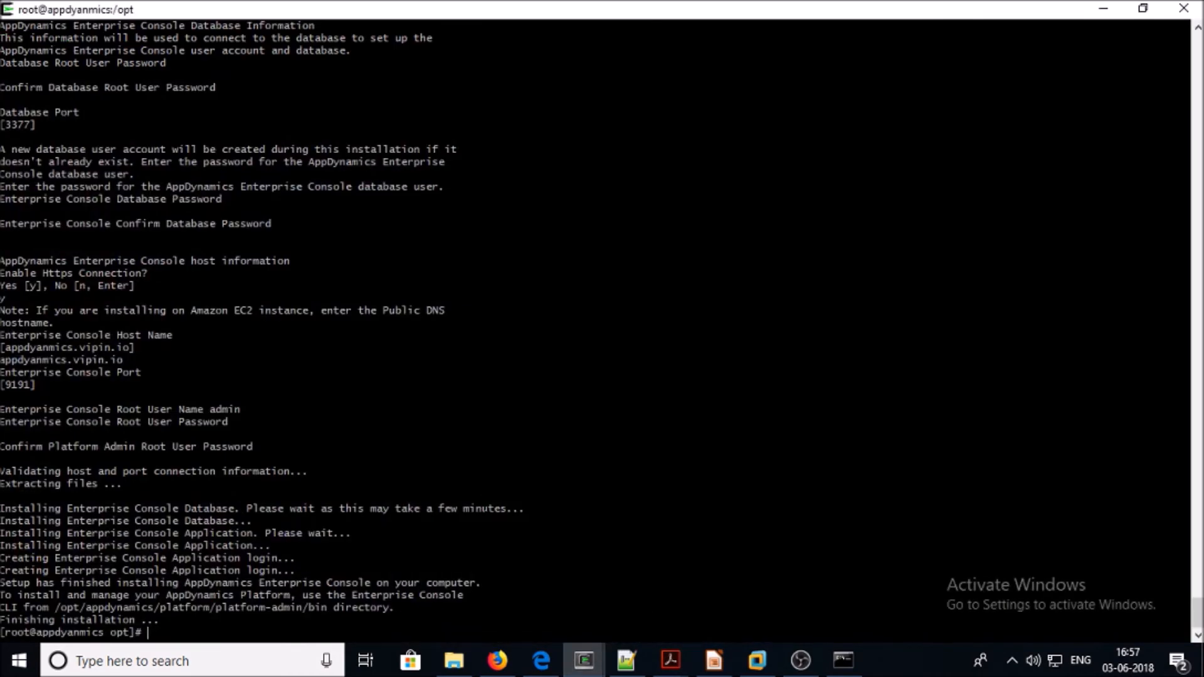
{"action": "type", "text": "ls"}
{"action": "key", "text": "Return"}
Copy license.lic into appdynamics/platform/product/controller, confirming 'yes' to overwrite the existing file
{"action": "double_click", "coordinate": [113, 619]}
{"action": "right_click", "coordinate": [101, 622]}
{"action": "left_click", "coordinate": [138, 434]}
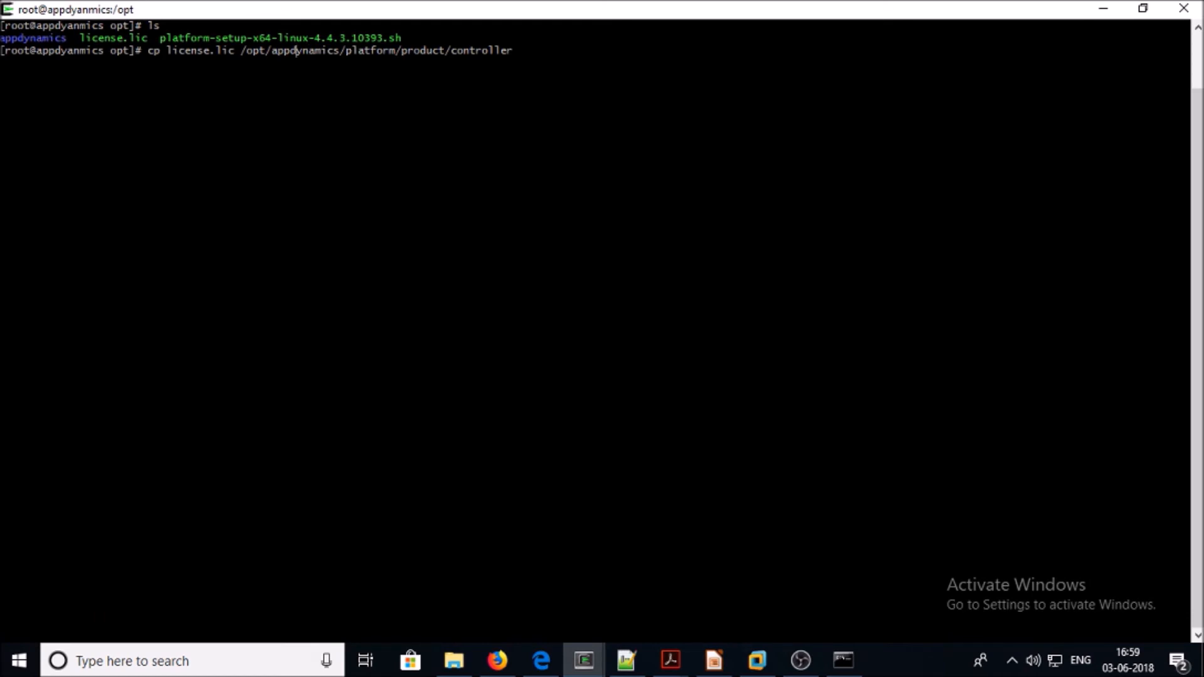
{"action": "key", "text": "BackSpace"}
{"action": "key", "text": "BackSpace"}
{"action": "key", "text": "BackSpace"}
{"action": "key", "text": "BackSpace"}
{"action": "key", "text": "BackSpace"}
{"action": "key", "text": "Return"}
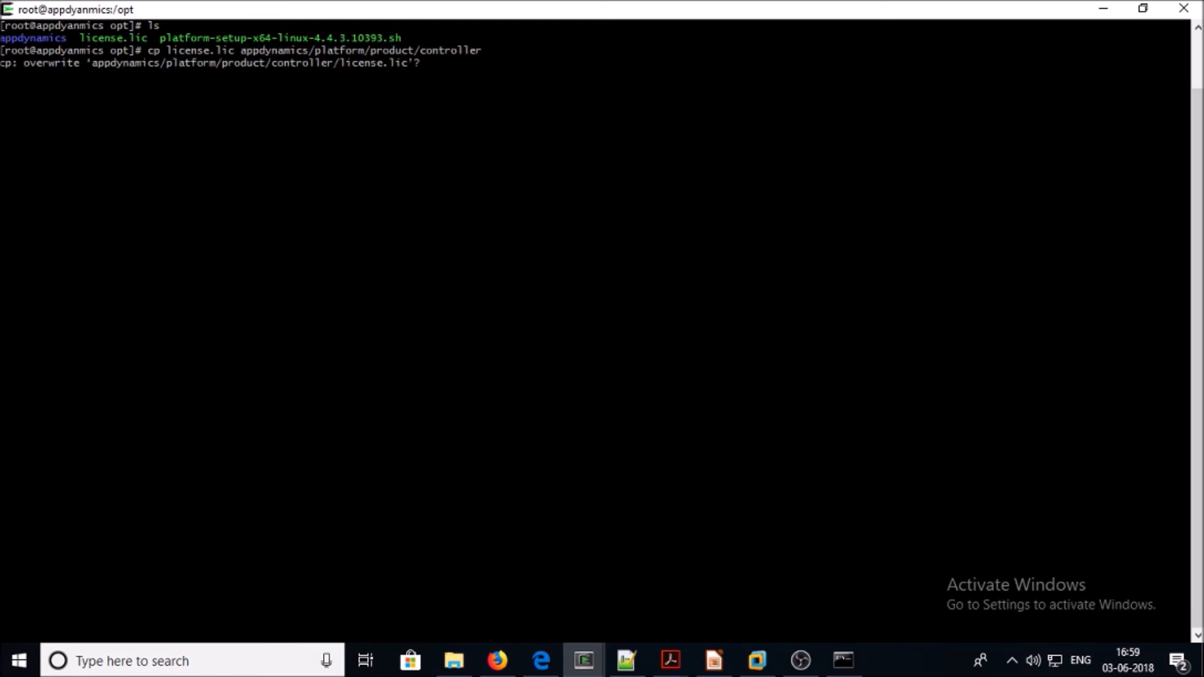
{"action": "type", "text": "yes"}
{"action": "key", "text": "Return"}
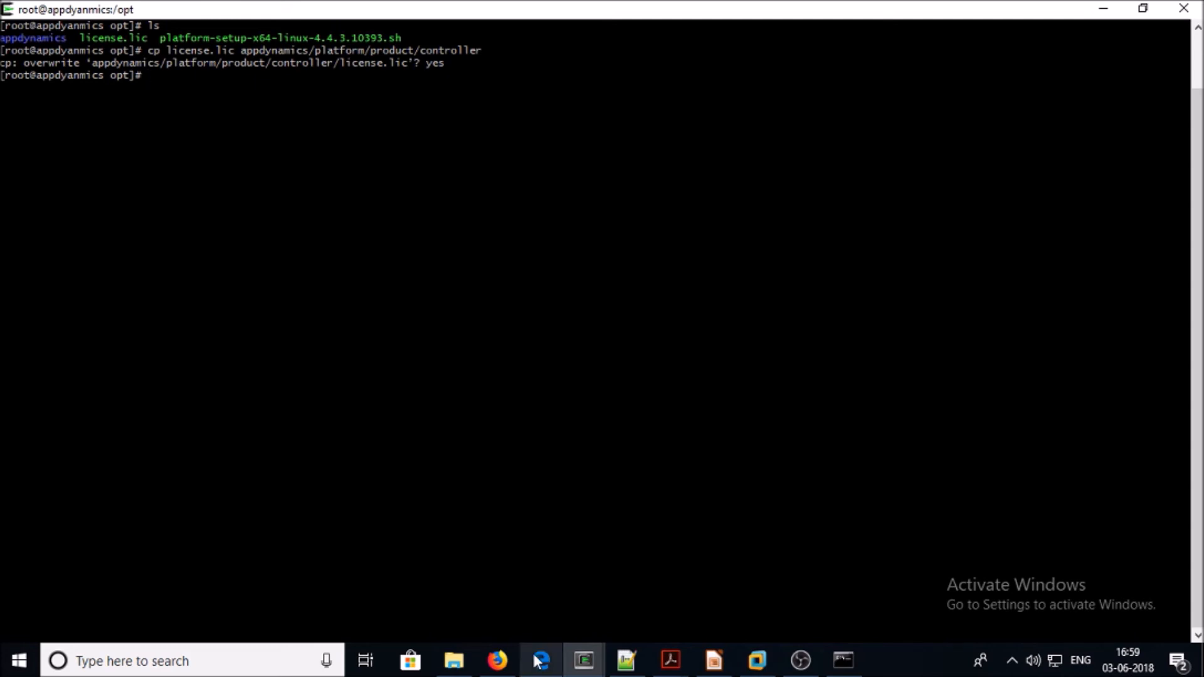
{"action": "left_click", "coordinate": [497, 660]}
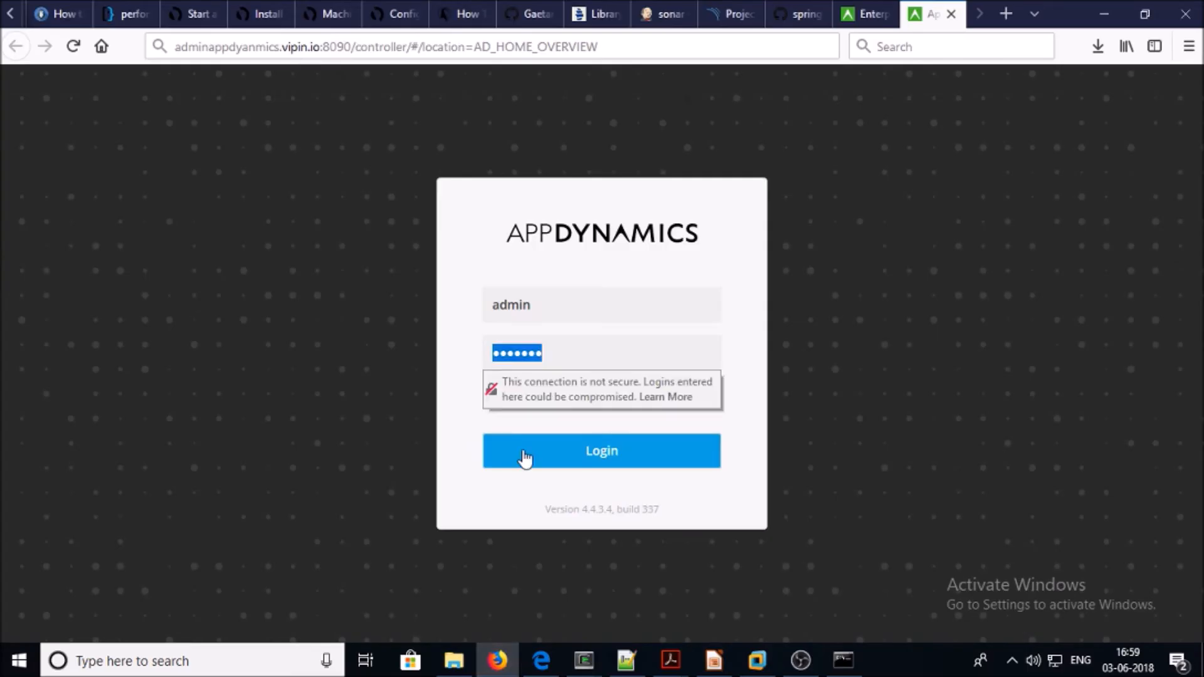
Log in to the Controller, view the AppDynamics Agents page, then return to the Enterprise Console tab
{"action": "left_click", "coordinate": [567, 456]}
{"action": "left_click", "coordinate": [412, 183]}
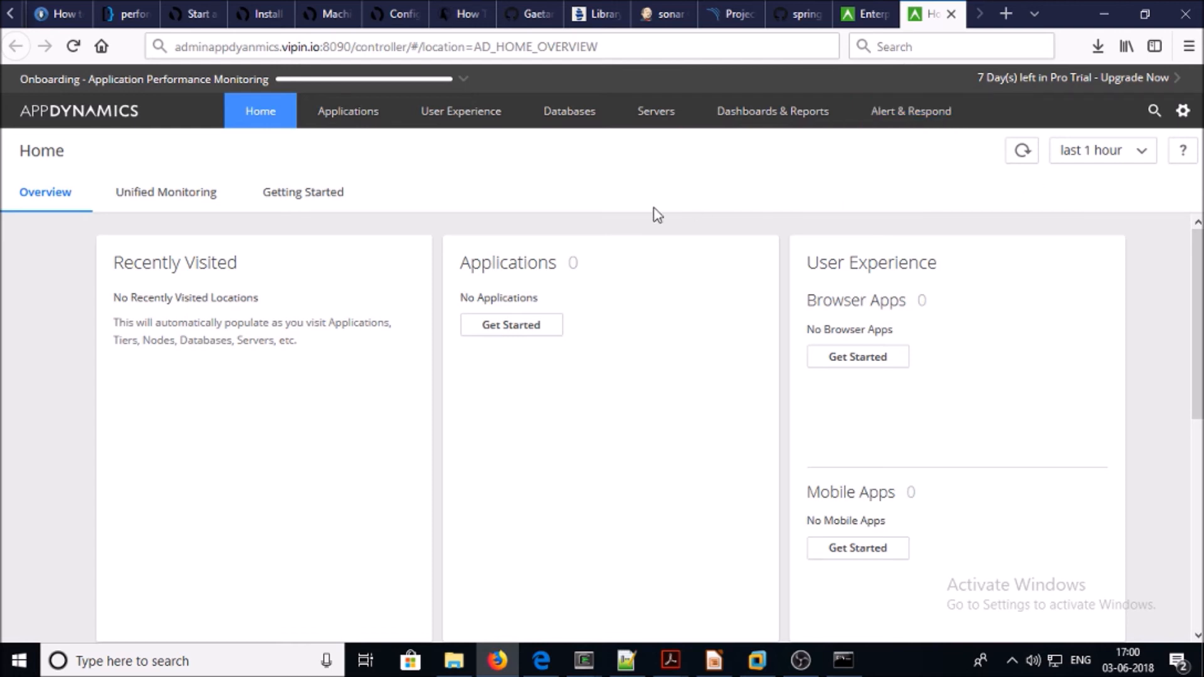
{"action": "left_click", "coordinate": [1182, 111]}
{"action": "left_click", "coordinate": [1009, 199]}
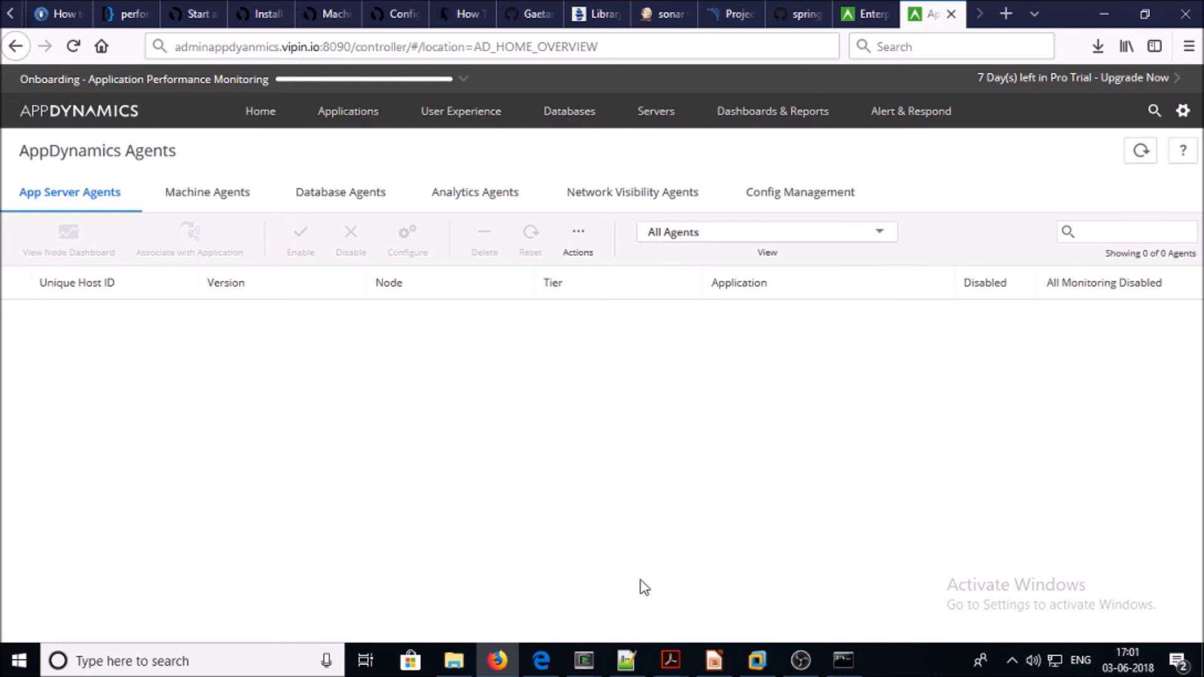
{"action": "left_click", "coordinate": [871, 12]}
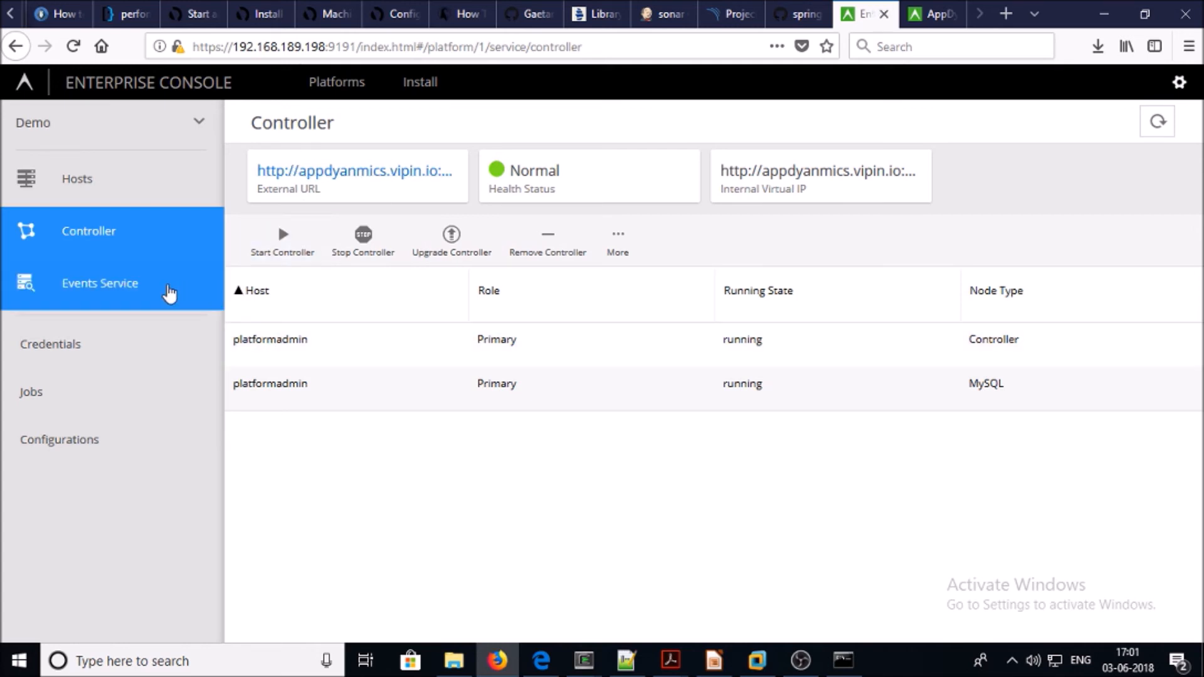
Stop and restart the Events Service, then confirm the Controller page's MySQL node is running
{"action": "left_click", "coordinate": [167, 290]}
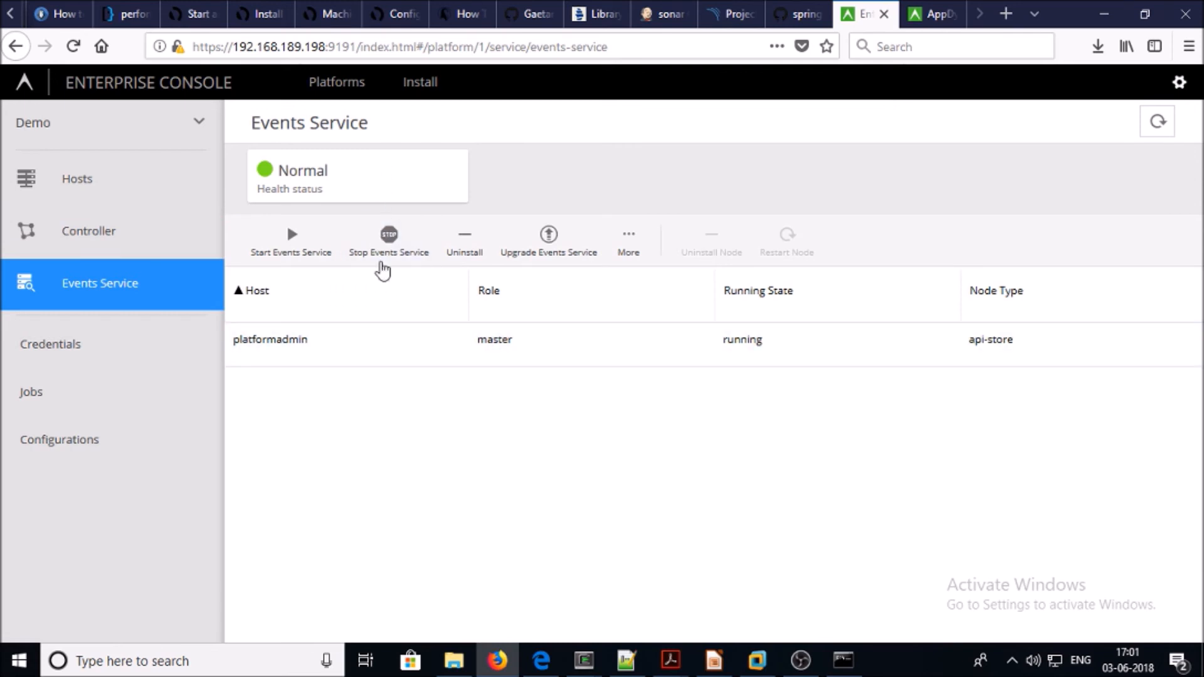
{"action": "left_click", "coordinate": [389, 237]}
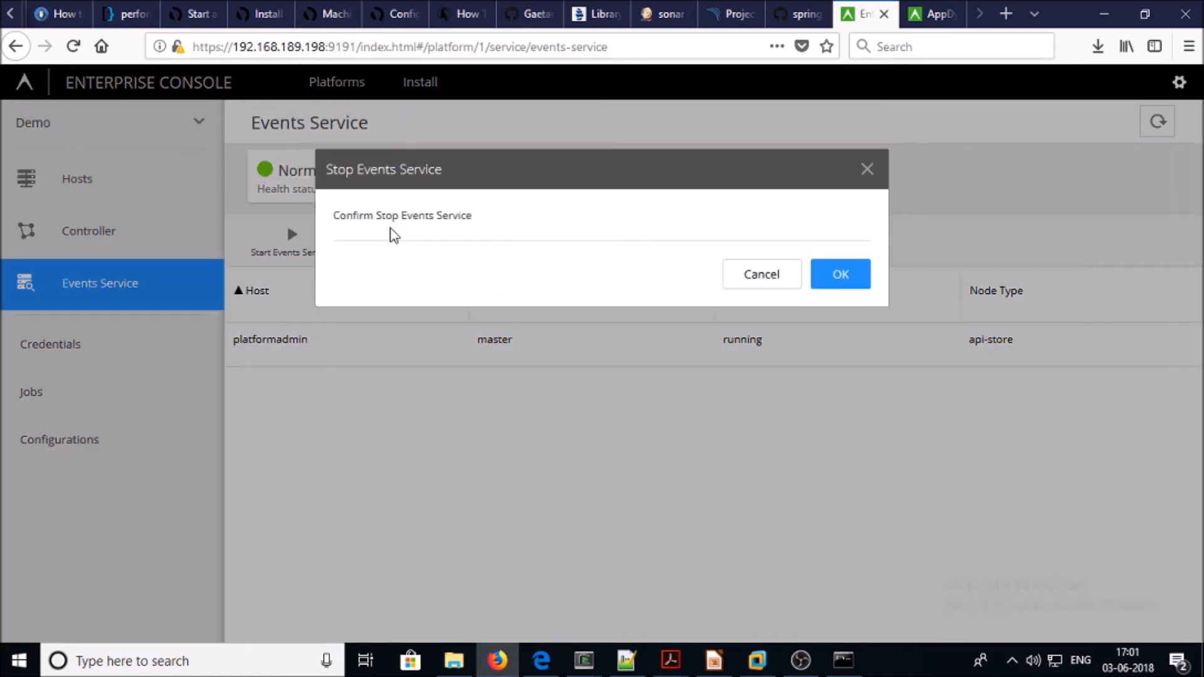
{"action": "left_click", "coordinate": [832, 278]}
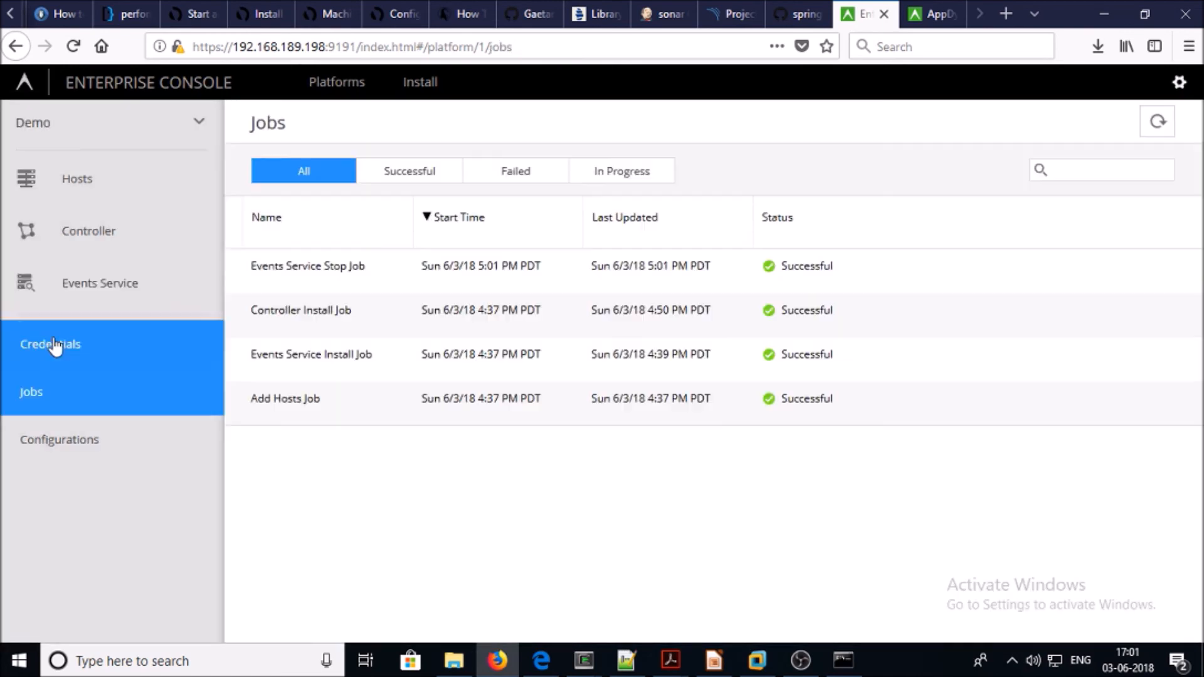
{"action": "left_click", "coordinate": [73, 299]}
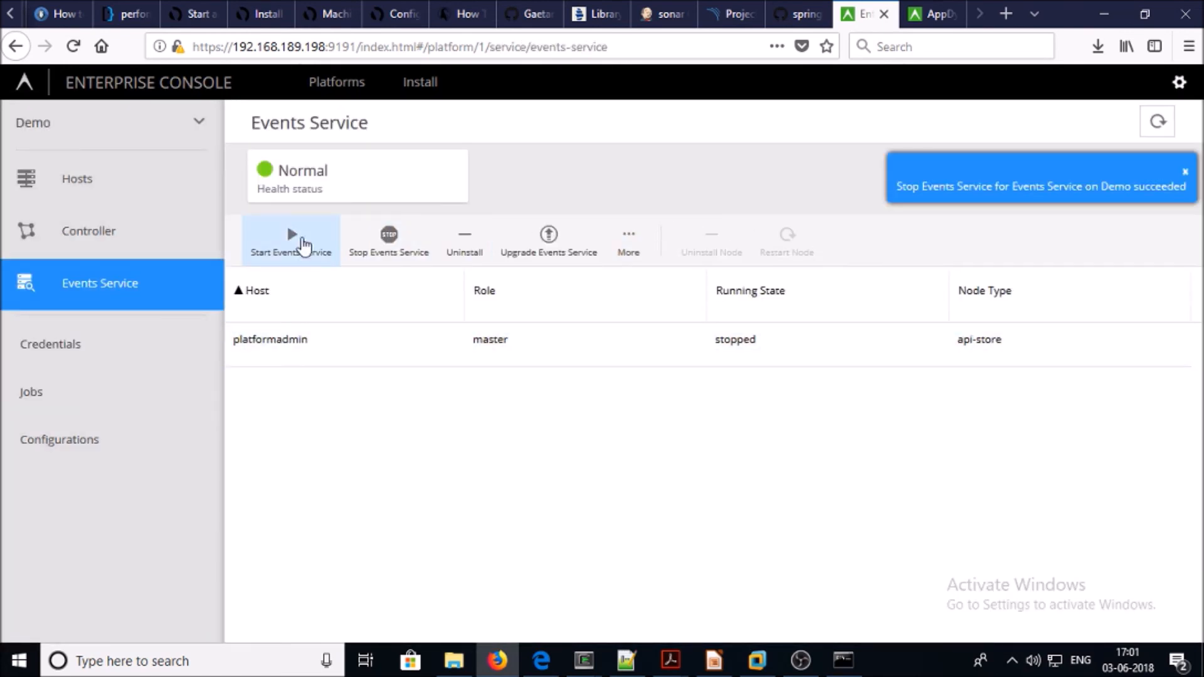
{"action": "left_click", "coordinate": [299, 250]}
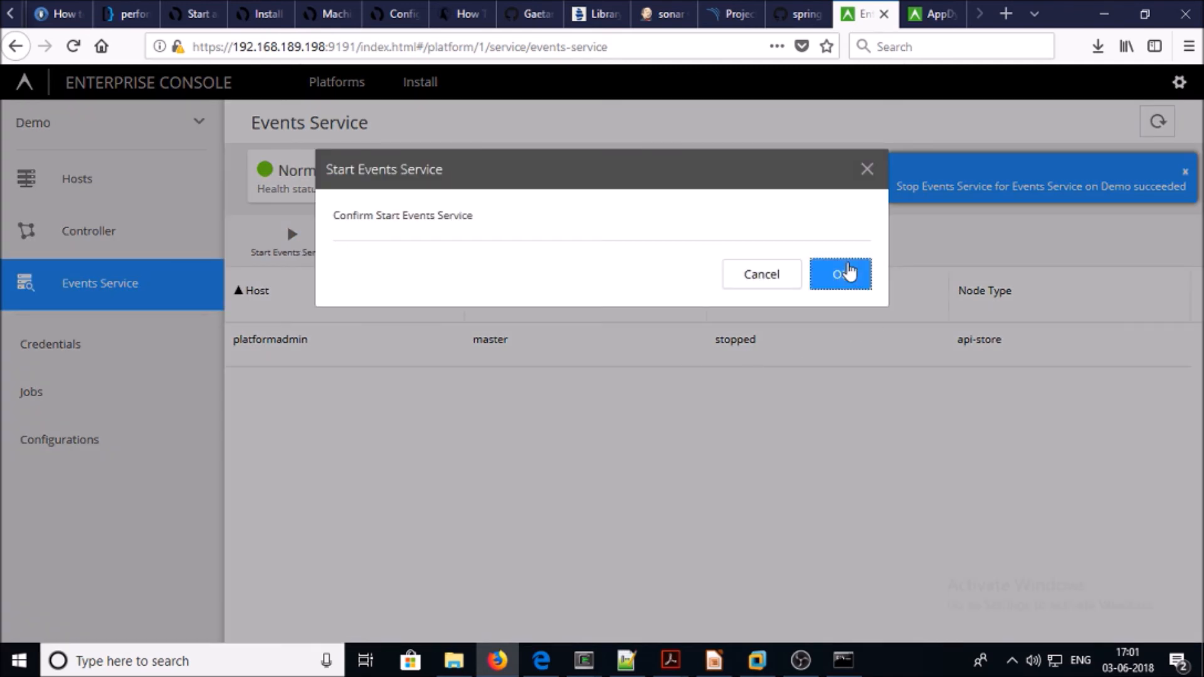
{"action": "left_click", "coordinate": [846, 270]}
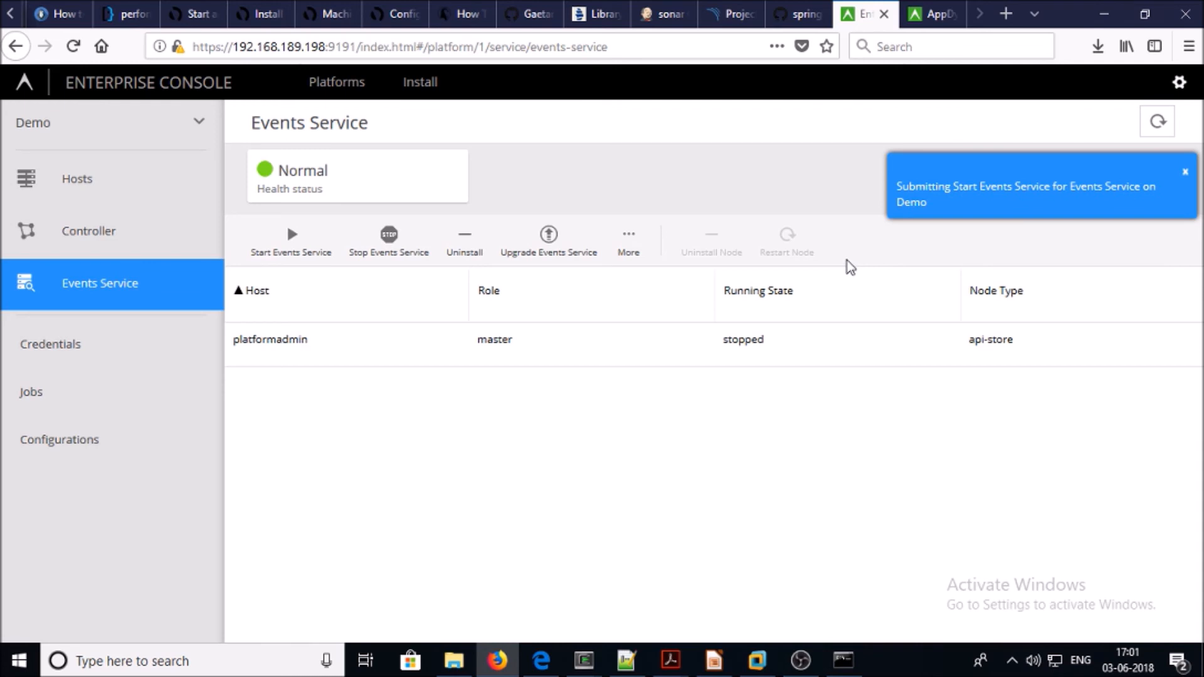
{"action": "left_click", "coordinate": [116, 227]}
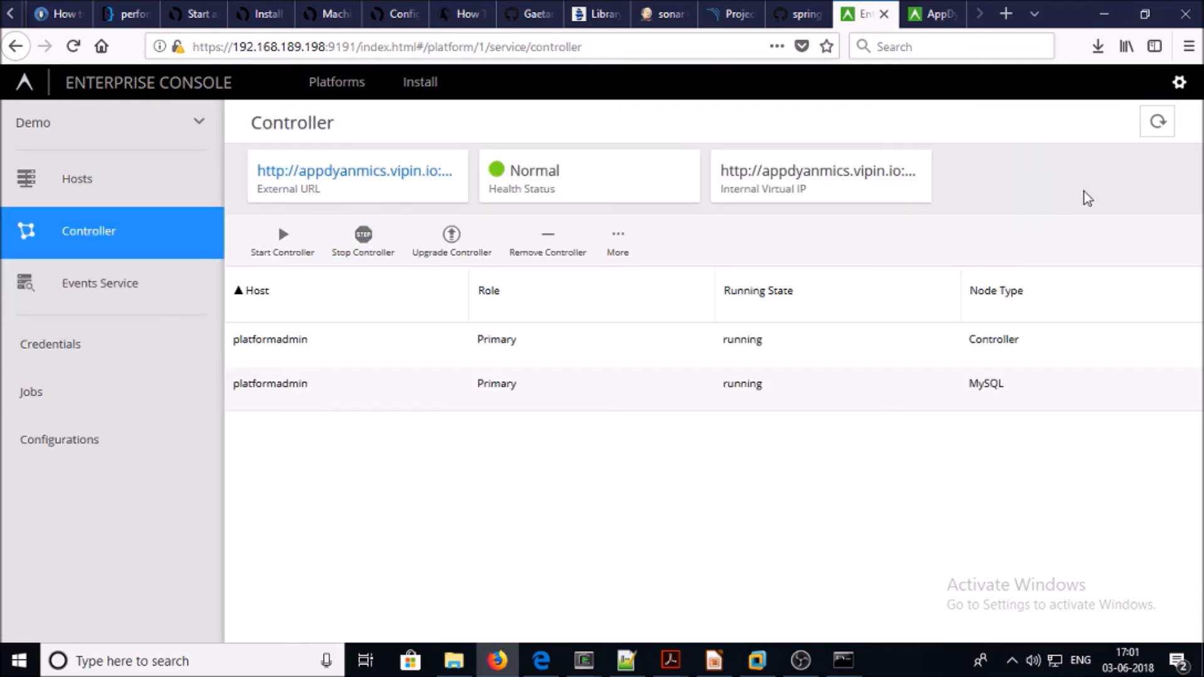
{"action": "left_click", "coordinate": [417, 379]}
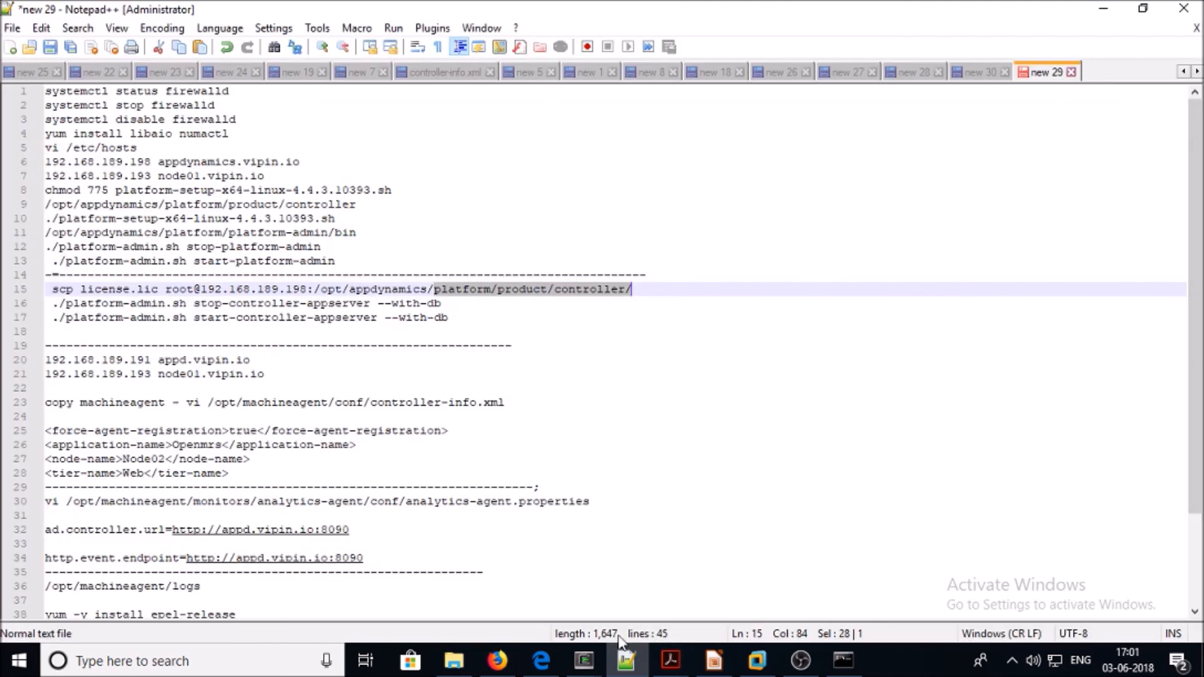
Change into the platform-admin bin folder using the noted path and list its files
{"action": "left_click", "coordinate": [626, 659]}
{"action": "left_click_drag", "start_coordinate": [356, 233], "coordinate": [34, 247]}
{"action": "key", "text": "super+c"}
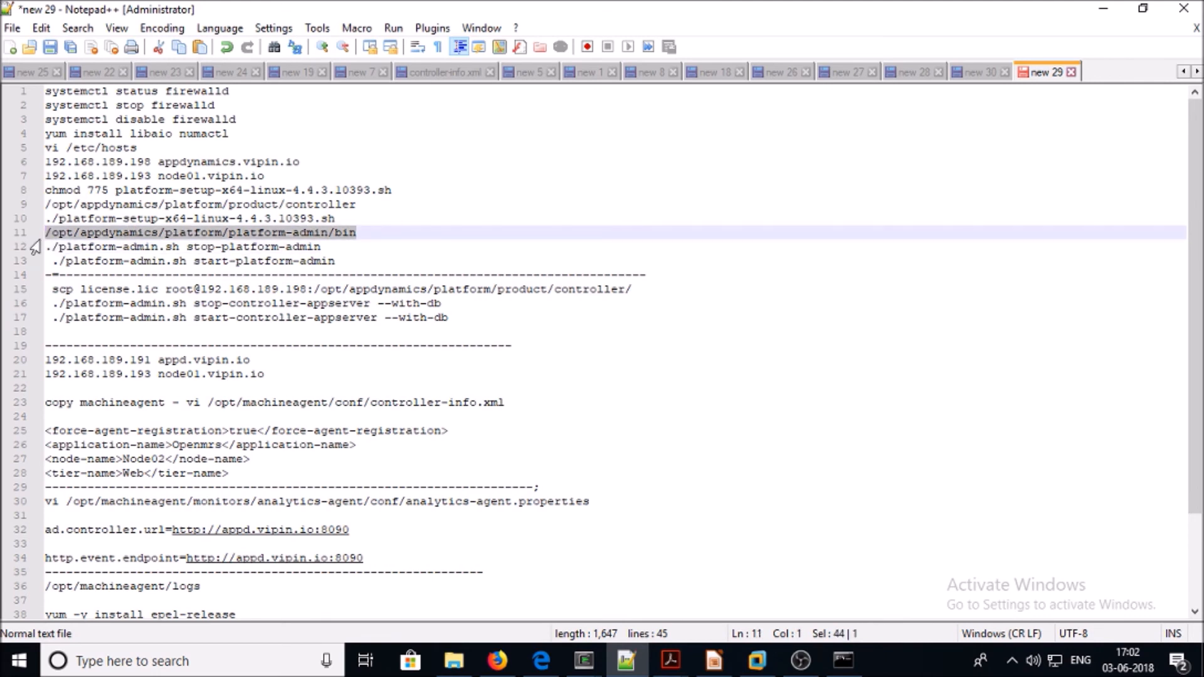
{"action": "mouse_move", "coordinate": [584, 660]}
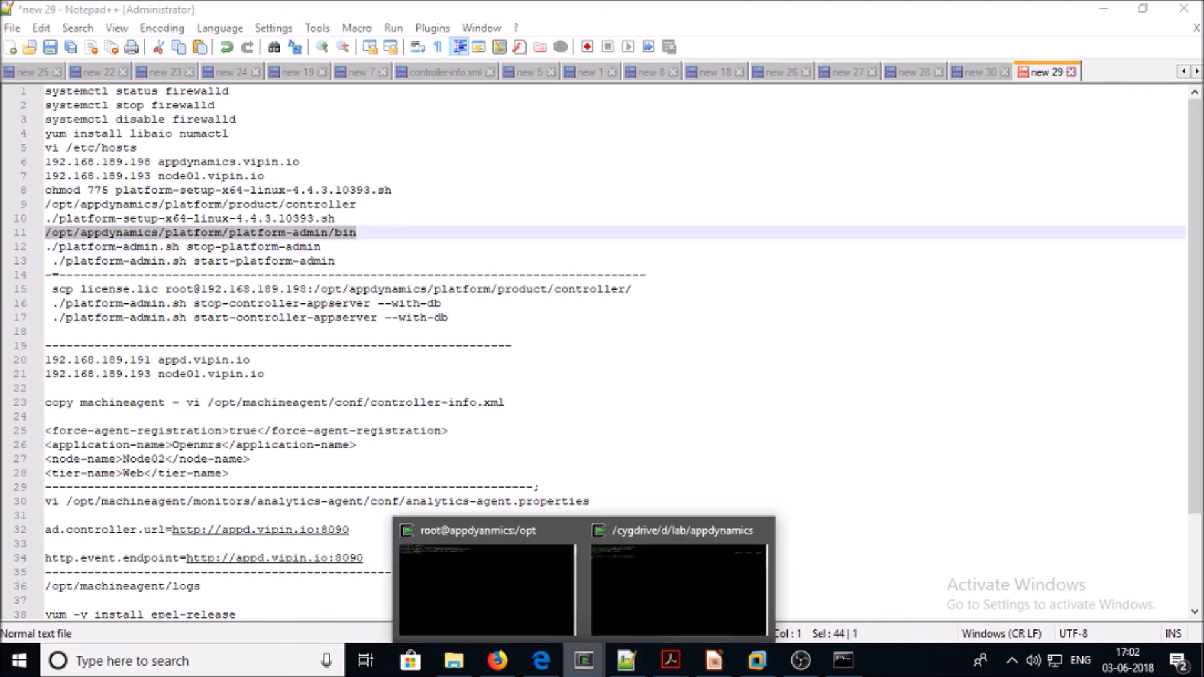
{"action": "left_click", "coordinate": [505, 591]}
{"action": "type", "text": "cd"}
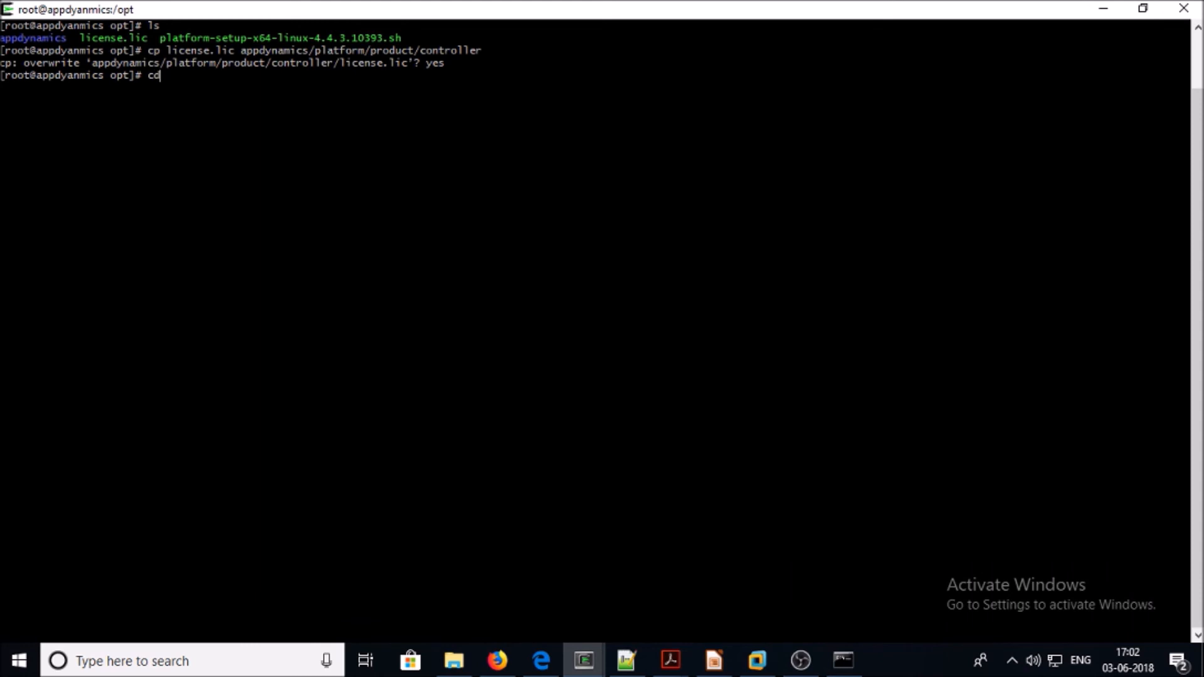
{"action": "right_click", "coordinate": [600, 285]}
{"action": "left_click", "coordinate": [629, 341]}
{"action": "key", "text": "Return"}
{"action": "type", "text": "ls"}
{"action": "key", "text": "Return"}
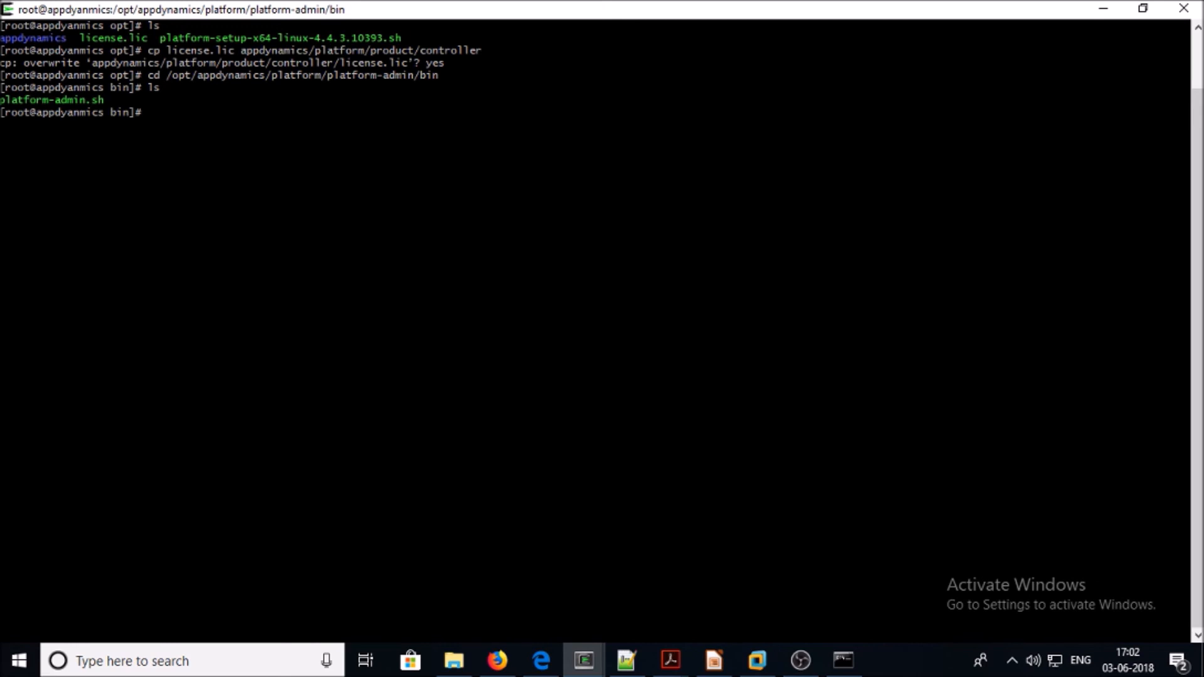
Run ./platform-admin.sh stop-controller-appserver --with-db, pasted from the notes
{"action": "left_click", "coordinate": [625, 660]}
{"action": "left_click_drag", "start_coordinate": [445, 303], "coordinate": [45, 304]}
{"action": "key", "text": "super+c"}
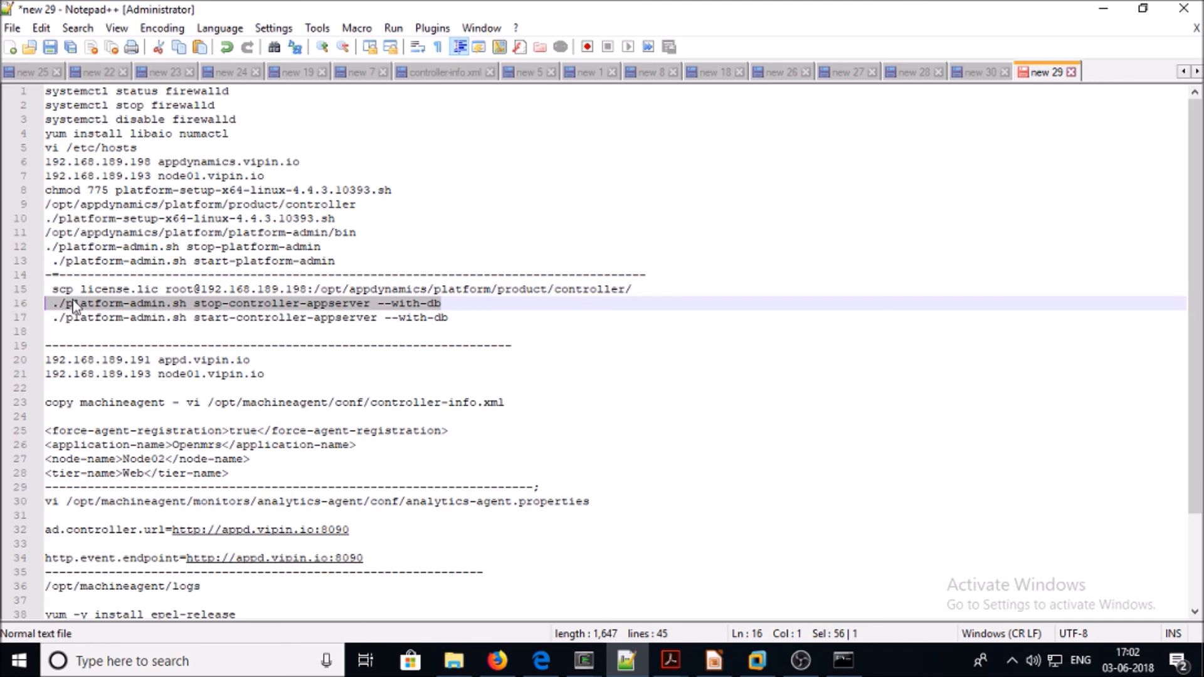
{"action": "left_click", "coordinate": [577, 669]}
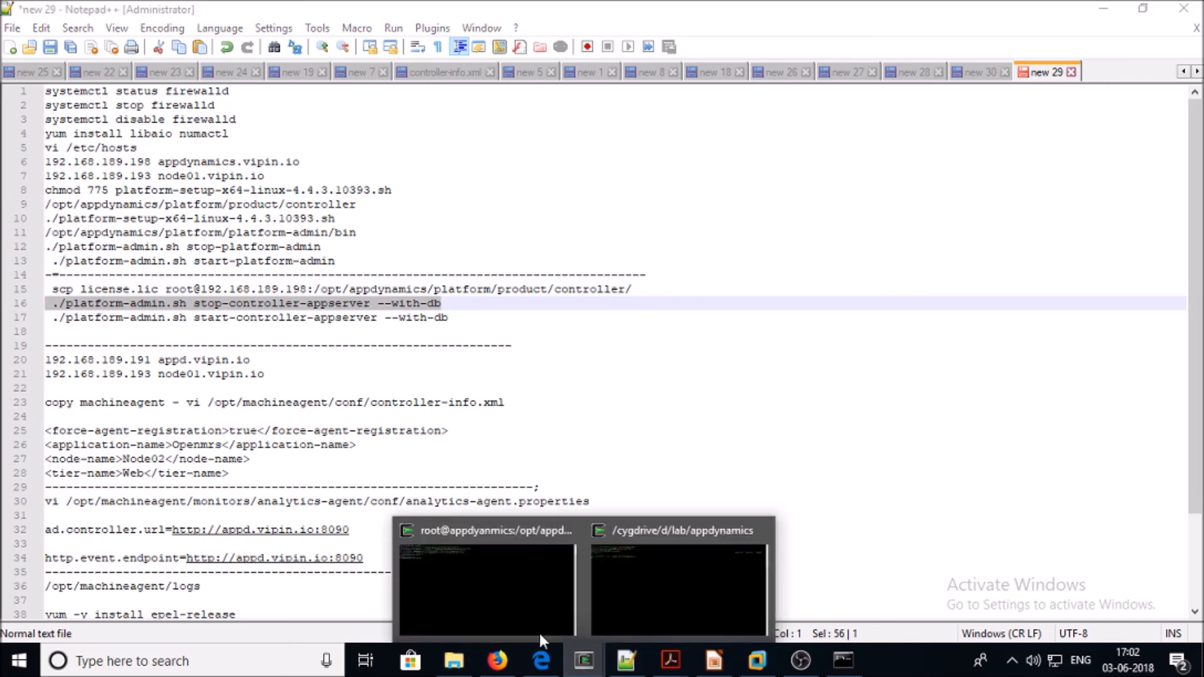
{"action": "left_click", "coordinate": [539, 633]}
{"action": "right_click", "coordinate": [456, 252]}
{"action": "left_click", "coordinate": [486, 309]}
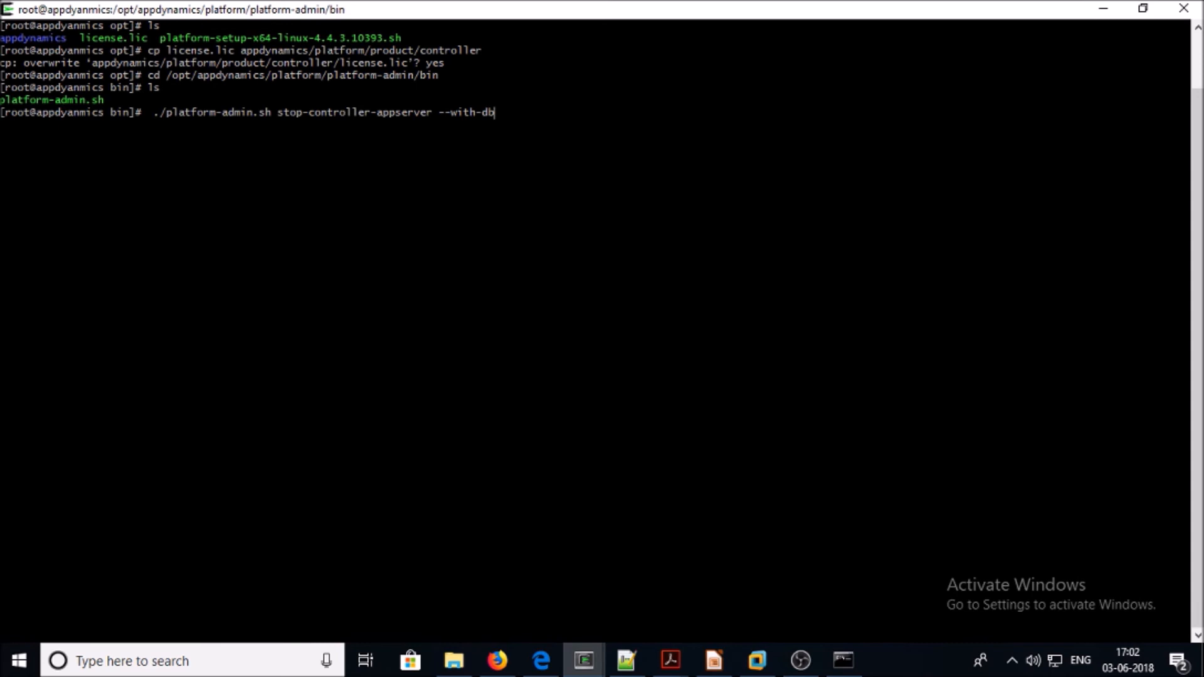
{"action": "key", "text": "Return"}
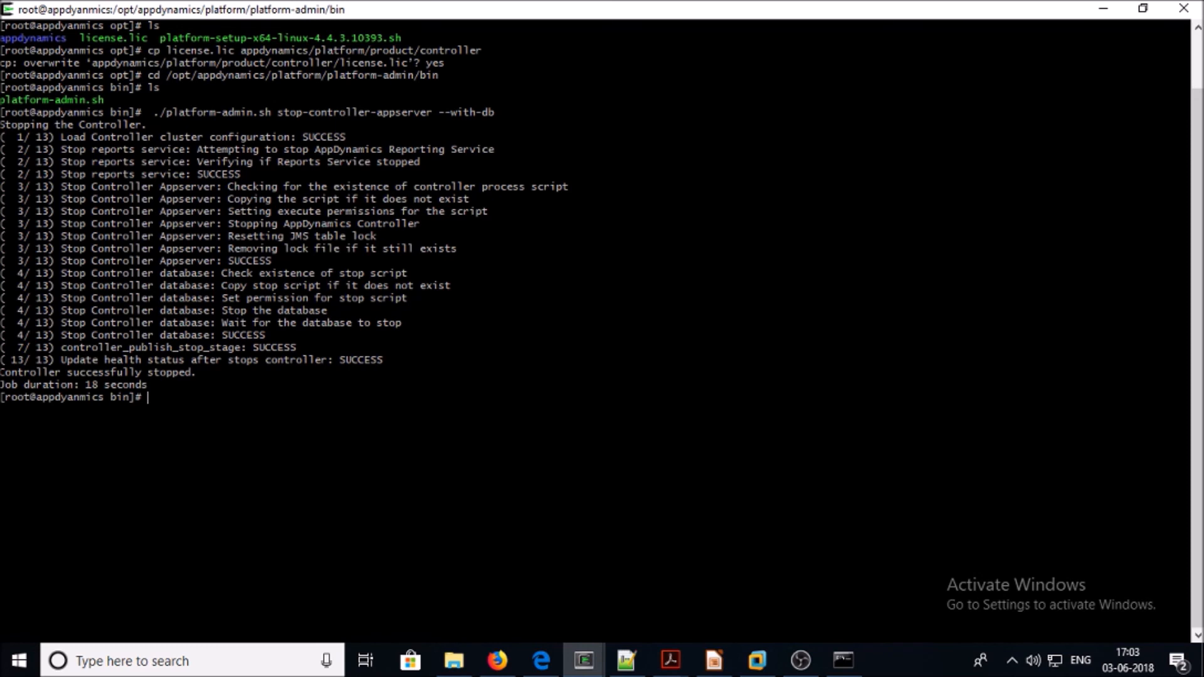
Check the Controller's status page in the Enterprise Console
{"action": "left_click", "coordinate": [497, 660]}
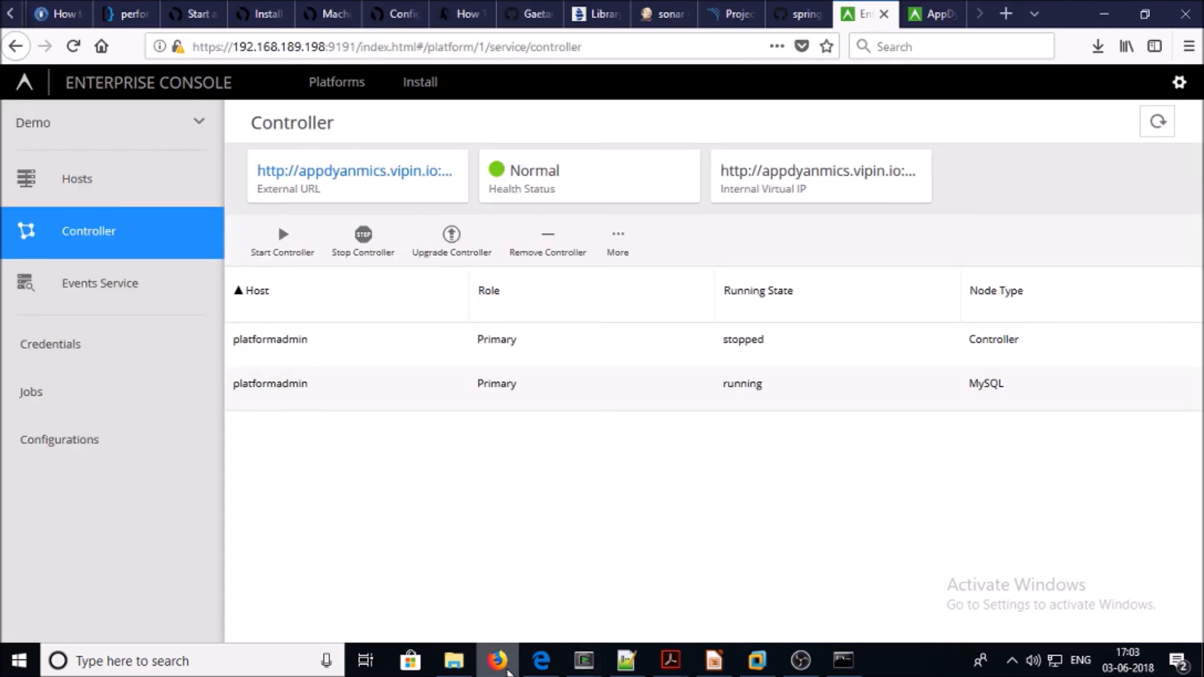
{"action": "left_click", "coordinate": [119, 285]}
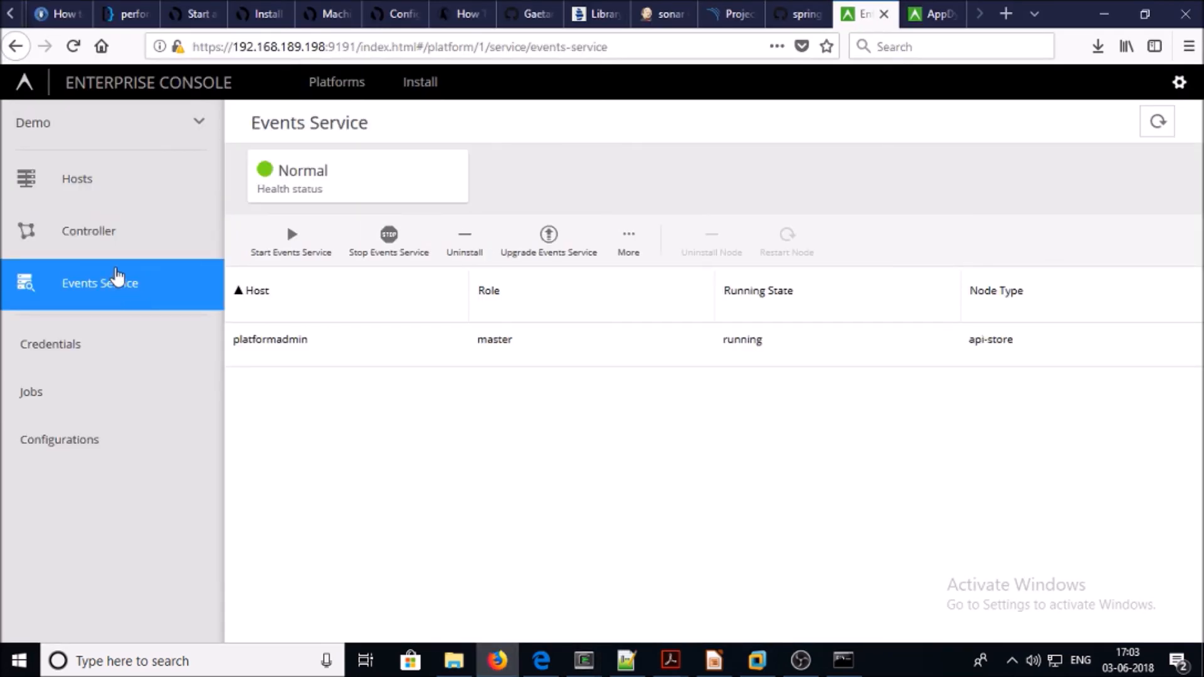
{"action": "left_click", "coordinate": [118, 250]}
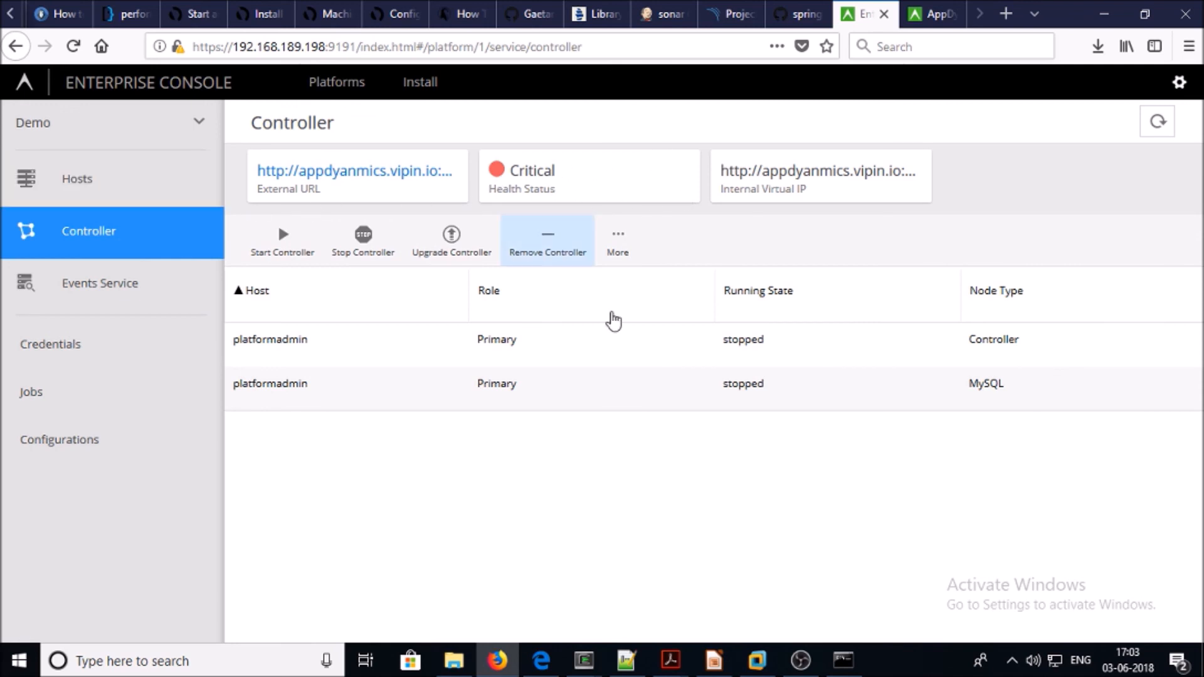
Run start-controller-appserver --with-db from the notes, then check the Controller shows Normal health
{"action": "left_click", "coordinate": [626, 659]}
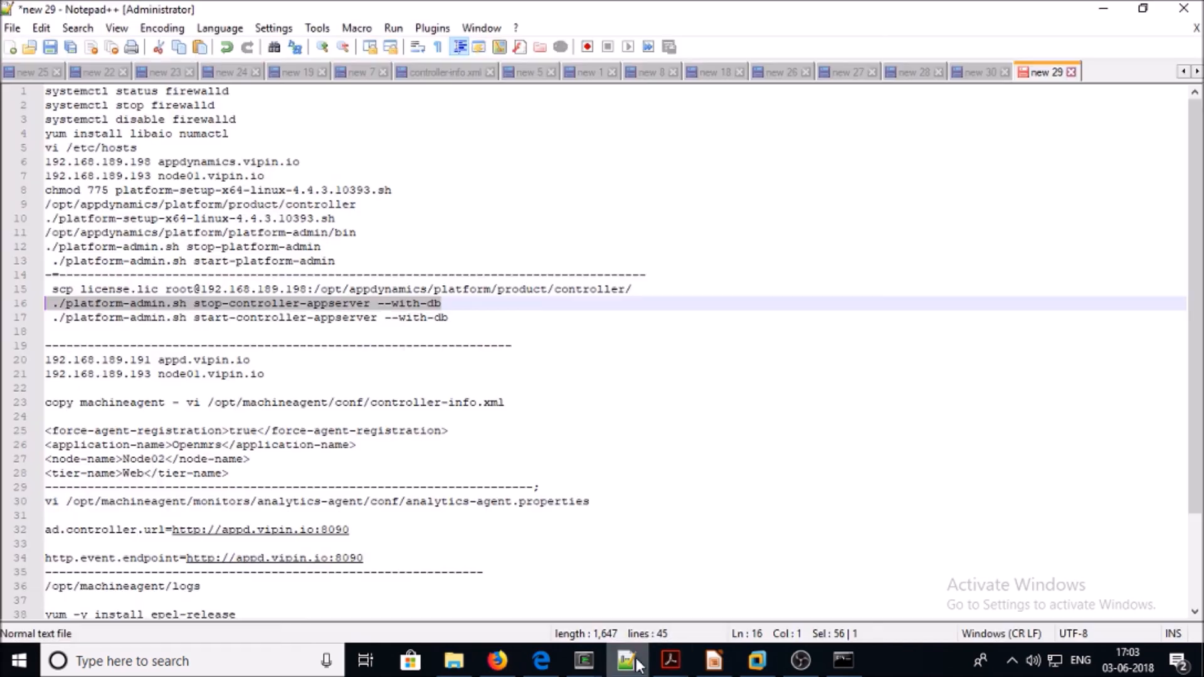
{"action": "triple_click", "coordinate": [325, 323]}
{"action": "right_click", "coordinate": [325, 331]}
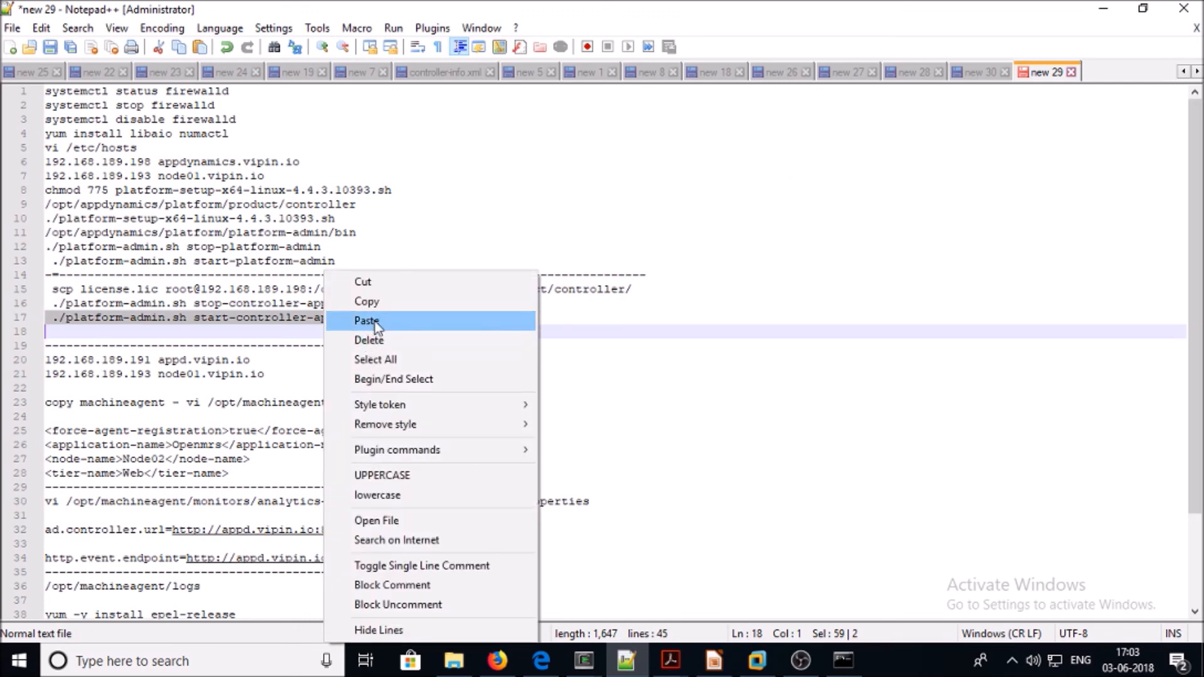
{"action": "left_click", "coordinate": [376, 303]}
{"action": "left_click", "coordinate": [583, 660]}
{"action": "right_click", "coordinate": [458, 302]}
{"action": "left_click", "coordinate": [499, 357]}
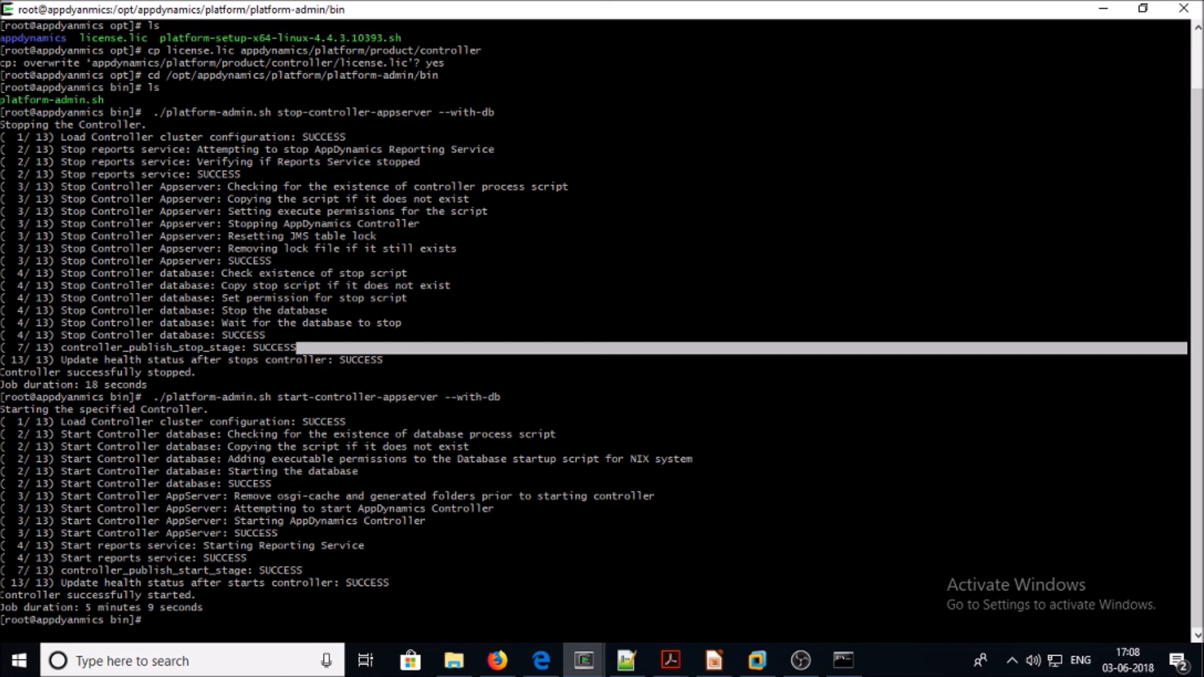
{"action": "left_click_drag", "start_coordinate": [3, 607], "coordinate": [216, 609]}
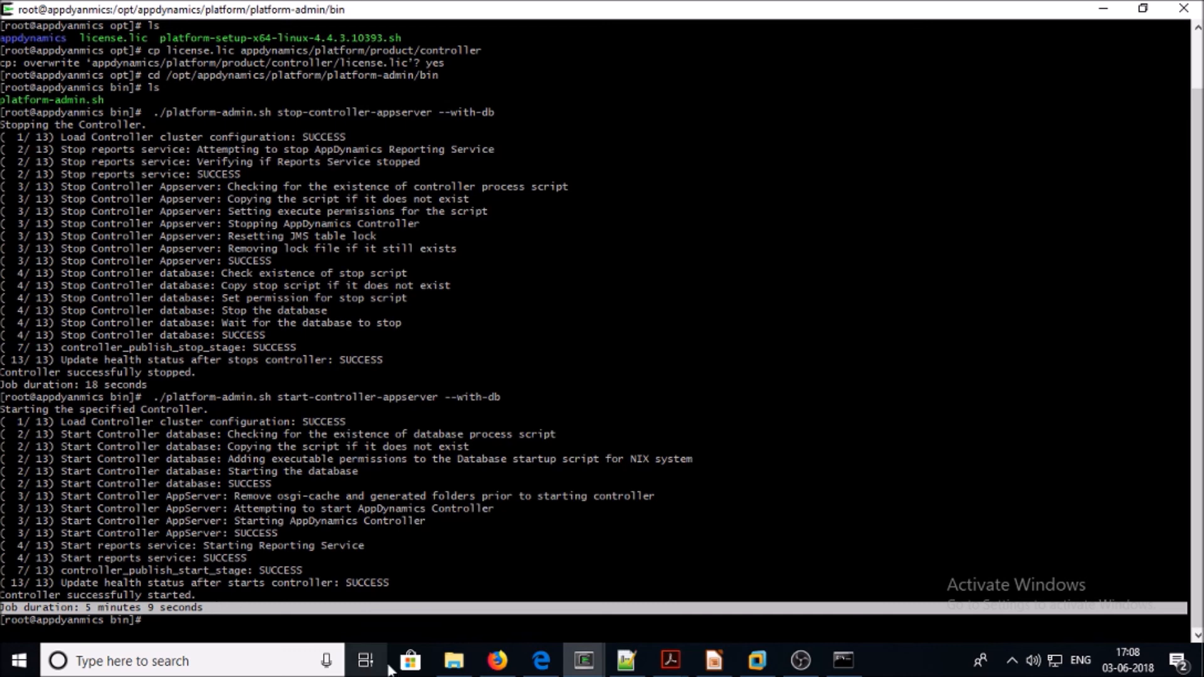
{"action": "left_click", "coordinate": [497, 660]}
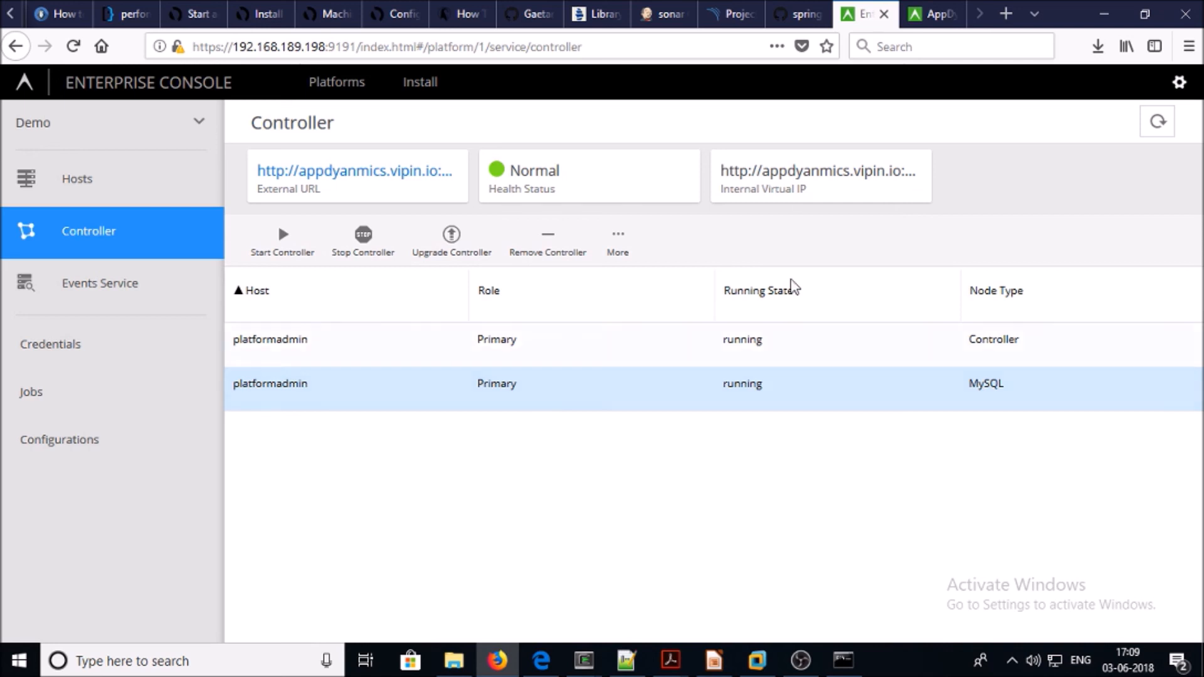
Clear the terminal and run ./platform-admin.sh stop-platform-admin, copied from line 12 of the notes
{"action": "left_click", "coordinate": [634, 662]}
{"action": "left_click_drag", "start_coordinate": [322, 247], "coordinate": [36, 254]}
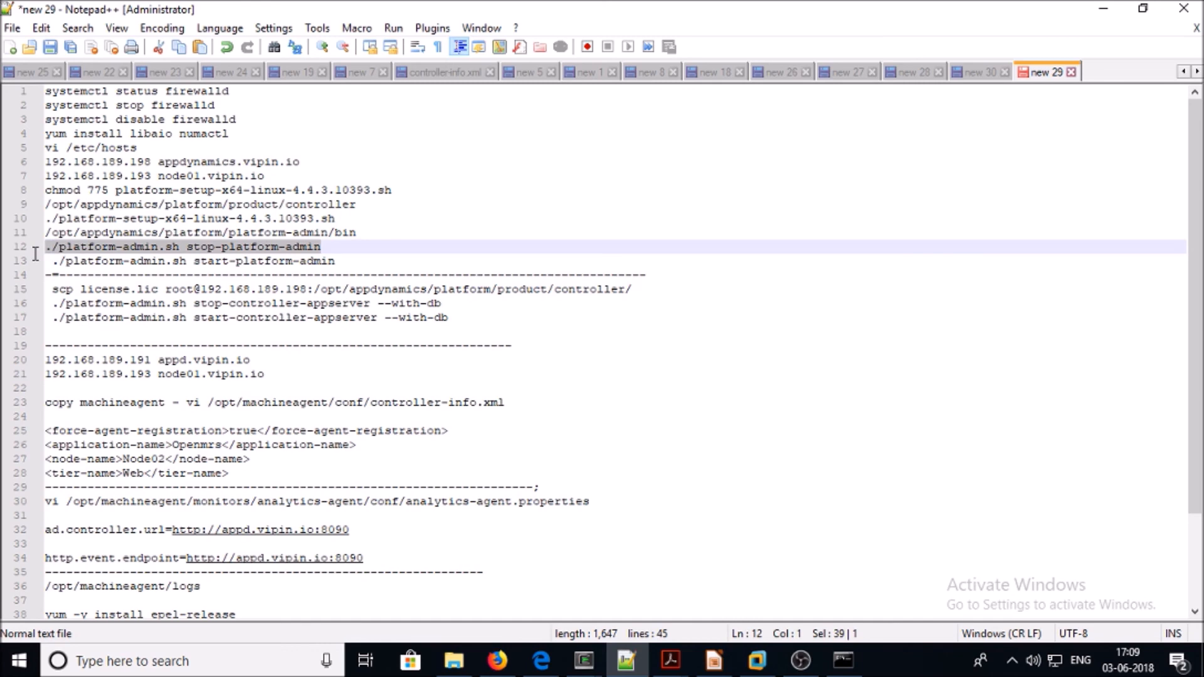
{"action": "right_click", "coordinate": [114, 243]}
{"action": "left_click", "coordinate": [133, 270]}
{"action": "mouse_move", "coordinate": [584, 660]}
{"action": "left_click", "coordinate": [537, 596]}
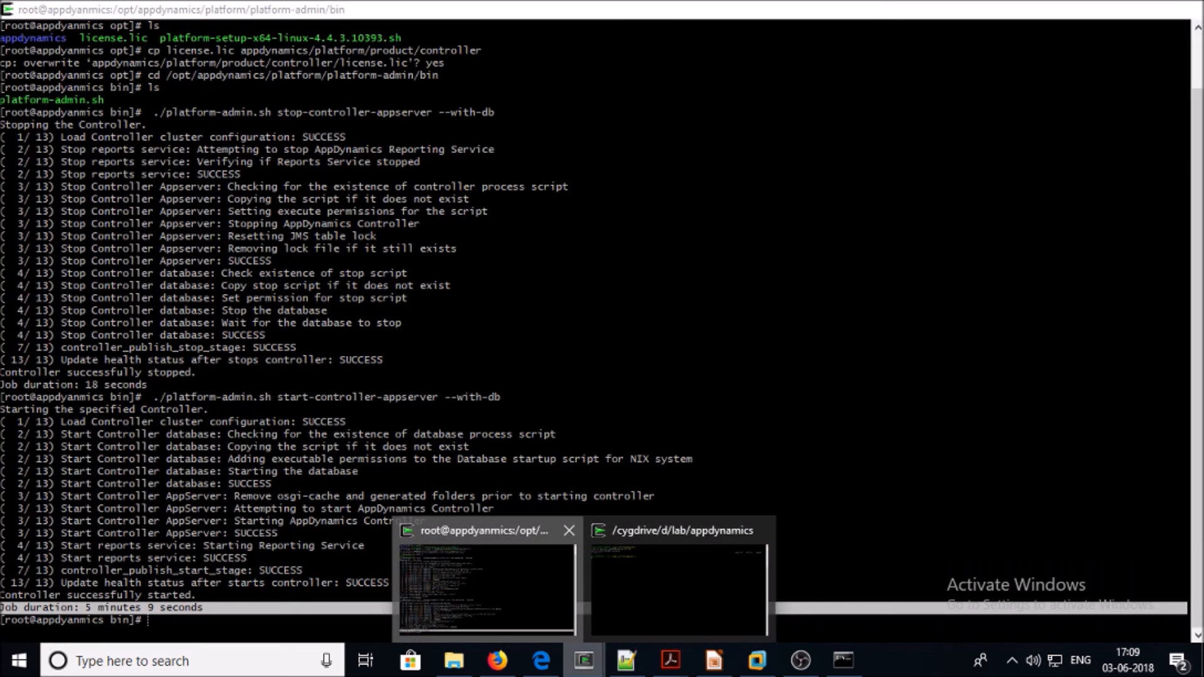
{"action": "type", "text": "clear"}
{"action": "key", "text": "Return"}
{"action": "right_click", "coordinate": [637, 244]}
{"action": "left_click", "coordinate": [656, 304]}
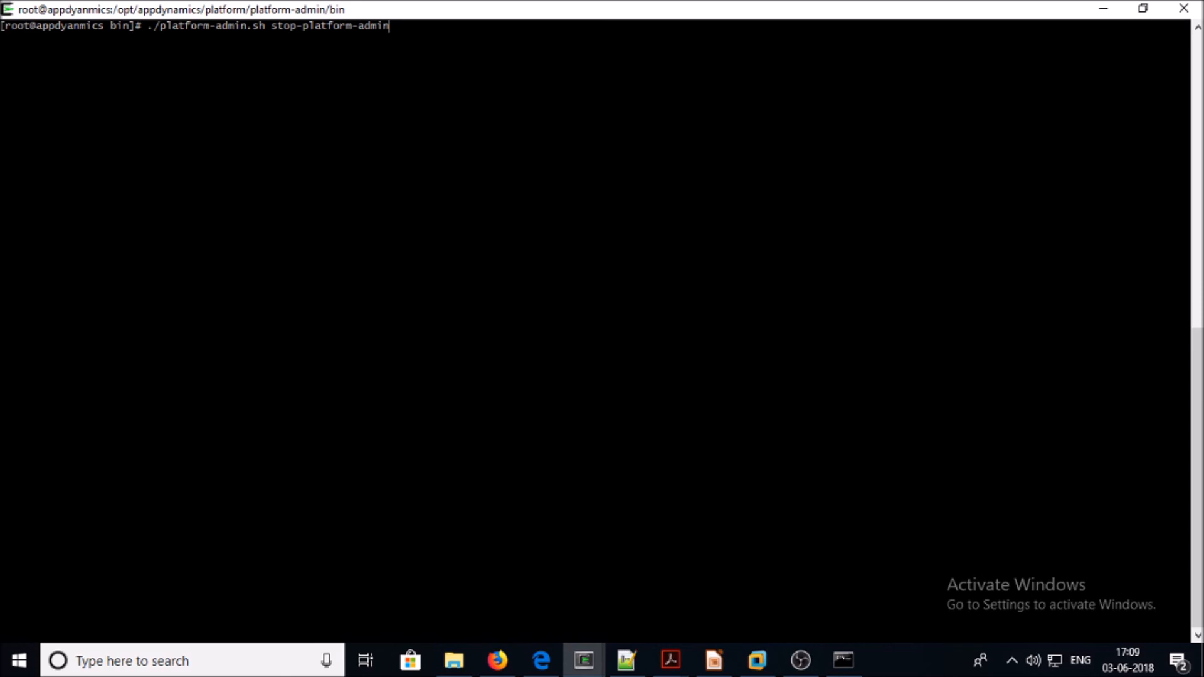
{"action": "key", "text": "Return"}
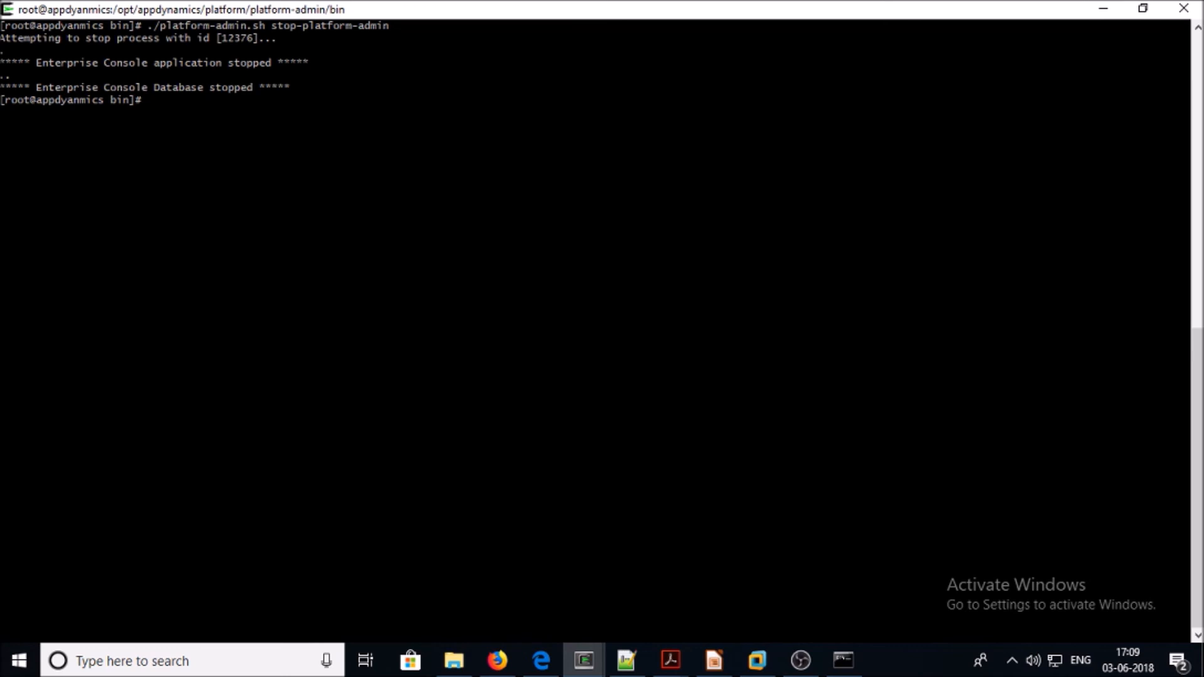
{"action": "left_click", "coordinate": [497, 660]}
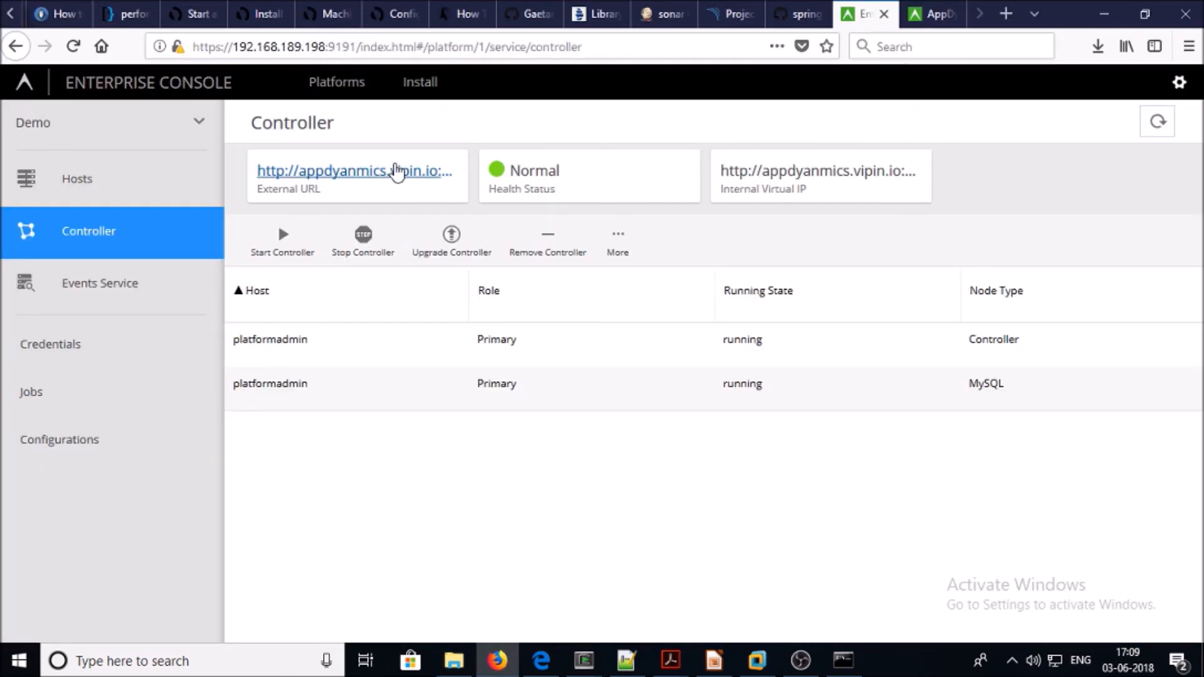
Edit the recalled stop-platform-admin command to start-platform-admin and run it in the root terminal
{"action": "left_click", "coordinate": [74, 47]}
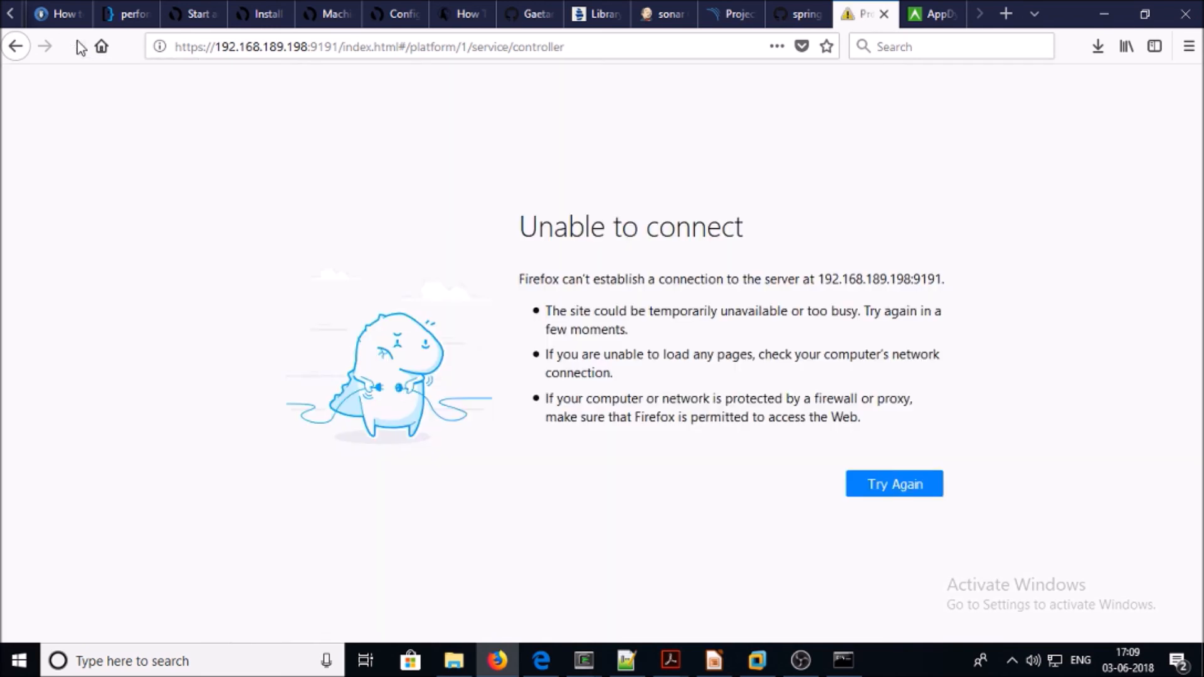
{"action": "mouse_move", "coordinate": [583, 660]}
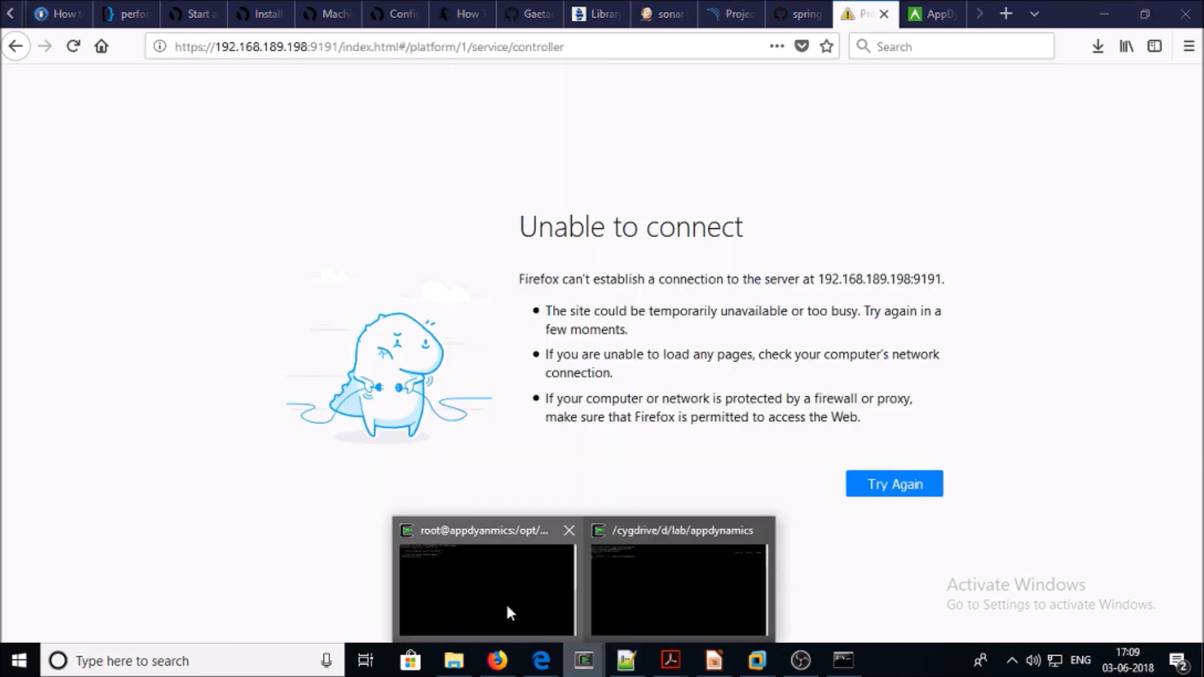
{"action": "left_click", "coordinate": [507, 606]}
{"action": "key", "text": "Up"}
{"action": "key", "text": "Left"}
{"action": "key", "text": "Left"}
{"action": "key", "text": "Left"}
{"action": "key", "text": "Left"}
{"action": "key", "text": "Left"}
{"action": "key", "text": "Left"}
{"action": "key", "text": "Left"}
{"action": "key", "text": "Left"}
{"action": "key", "text": "Left"}
{"action": "key", "text": "Left"}
{"action": "key", "text": "Left"}
{"action": "key", "text": "Left"}
{"action": "key", "text": "Left"}
{"action": "key", "text": "Left"}
{"action": "key", "text": "Left"}
{"action": "key", "text": "Left"}
{"action": "key", "text": "Left"}
{"action": "key", "text": "Left"}
{"action": "key", "text": "Left"}
{"action": "key", "text": "Left"}
{"action": "key", "text": "Right"}
{"action": "key", "text": "Right"}
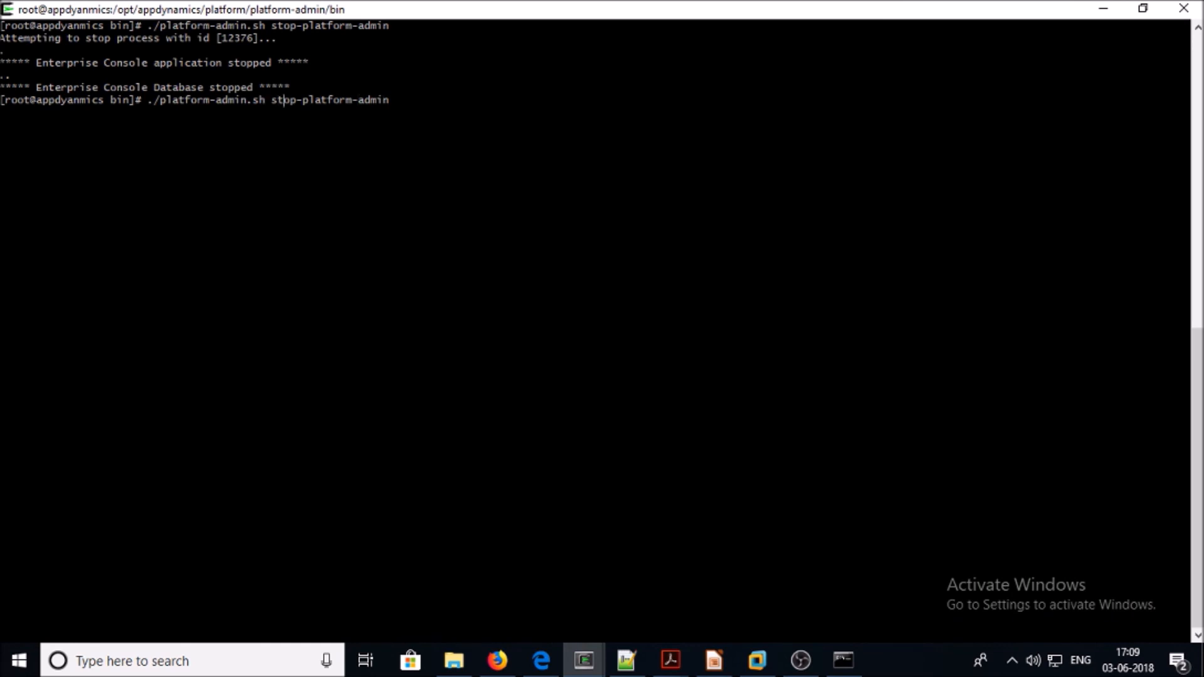
{"action": "key", "text": "Delete"}
{"action": "key", "text": "Delete"}
{"action": "type", "text": "art"}
{"action": "key", "text": "Return"}
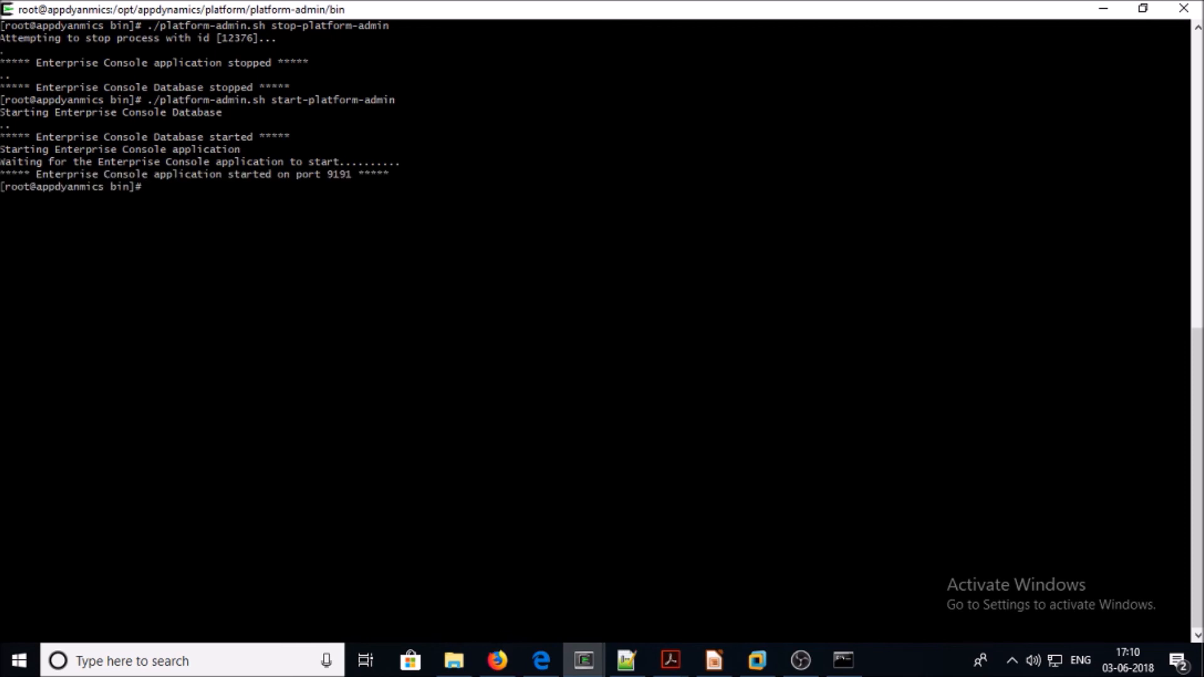
Reload the Enterprise Console page on port 9191 in Firefox to confirm the Controller is back
{"action": "left_click", "coordinate": [497, 660]}
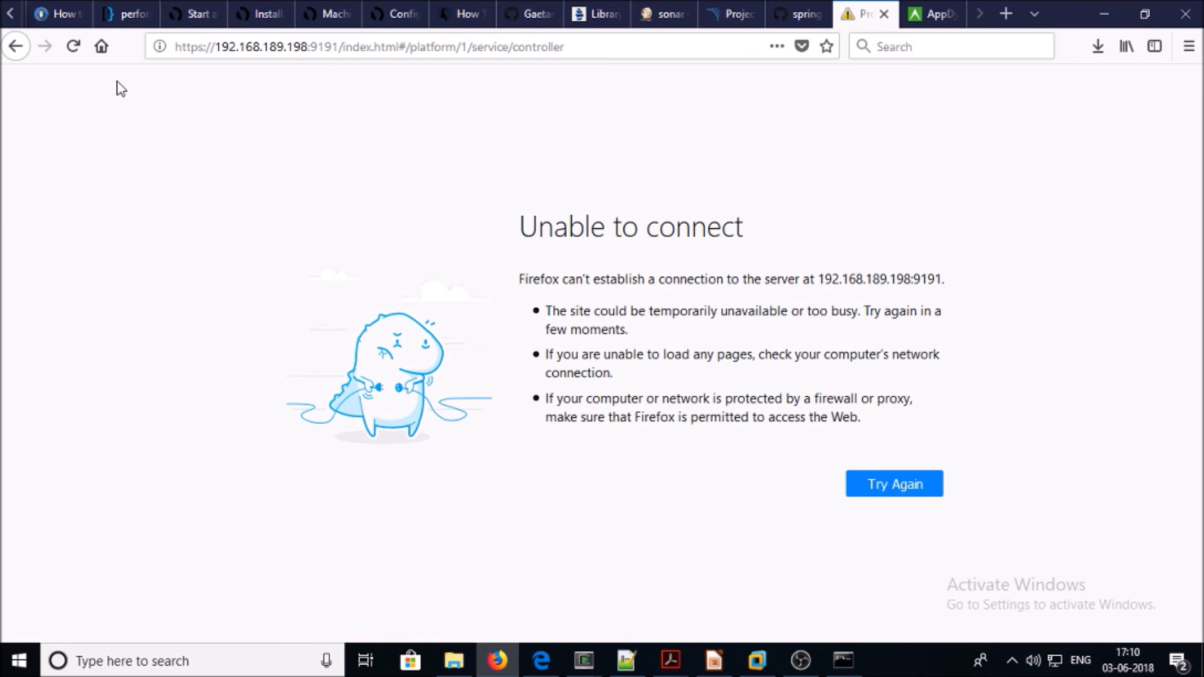
{"action": "left_click", "coordinate": [80, 50]}
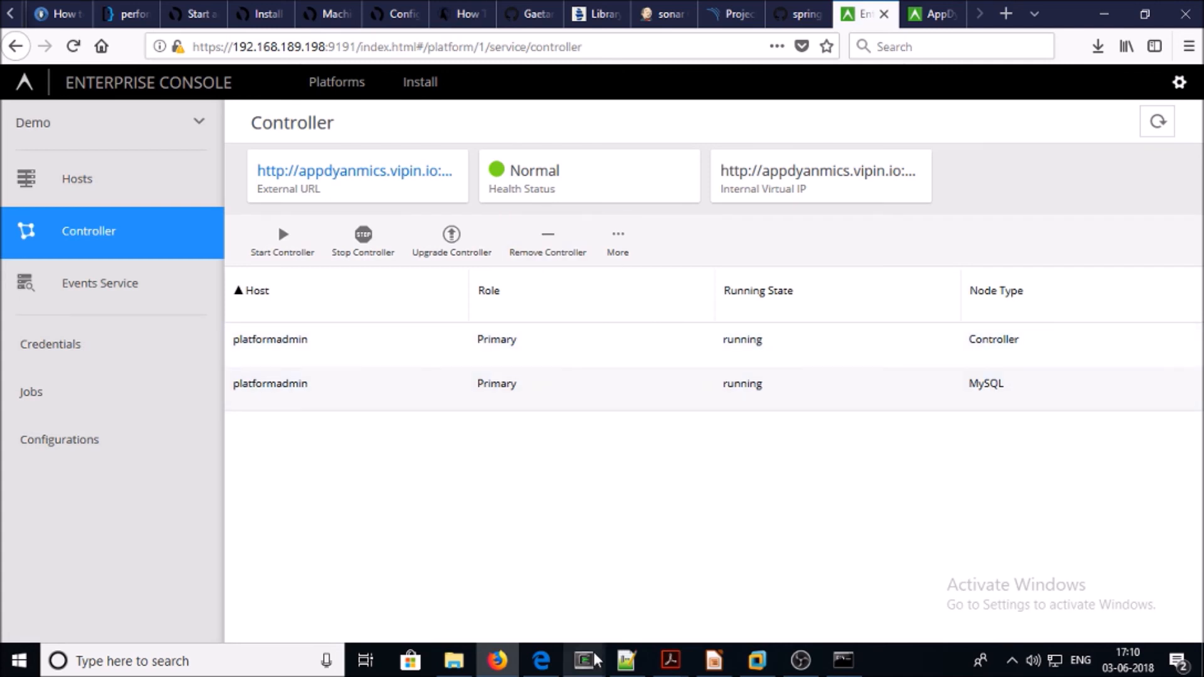
{"action": "mouse_move", "coordinate": [589, 658]}
{"action": "mouse_move", "coordinate": [603, 607]}
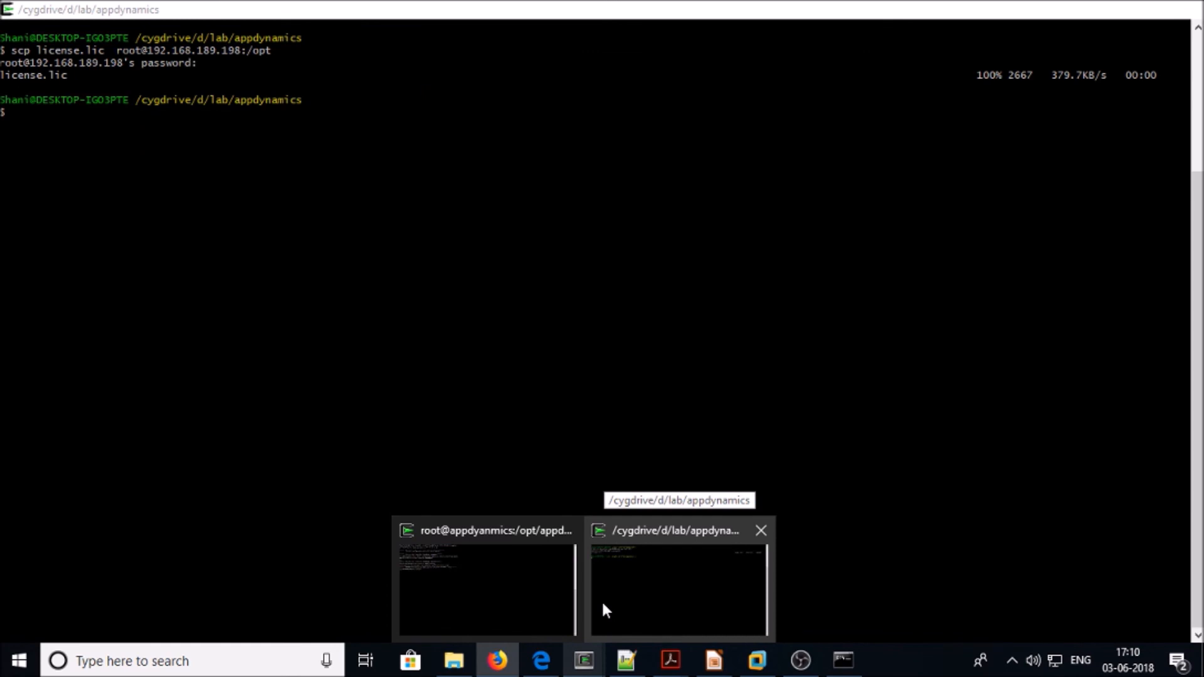